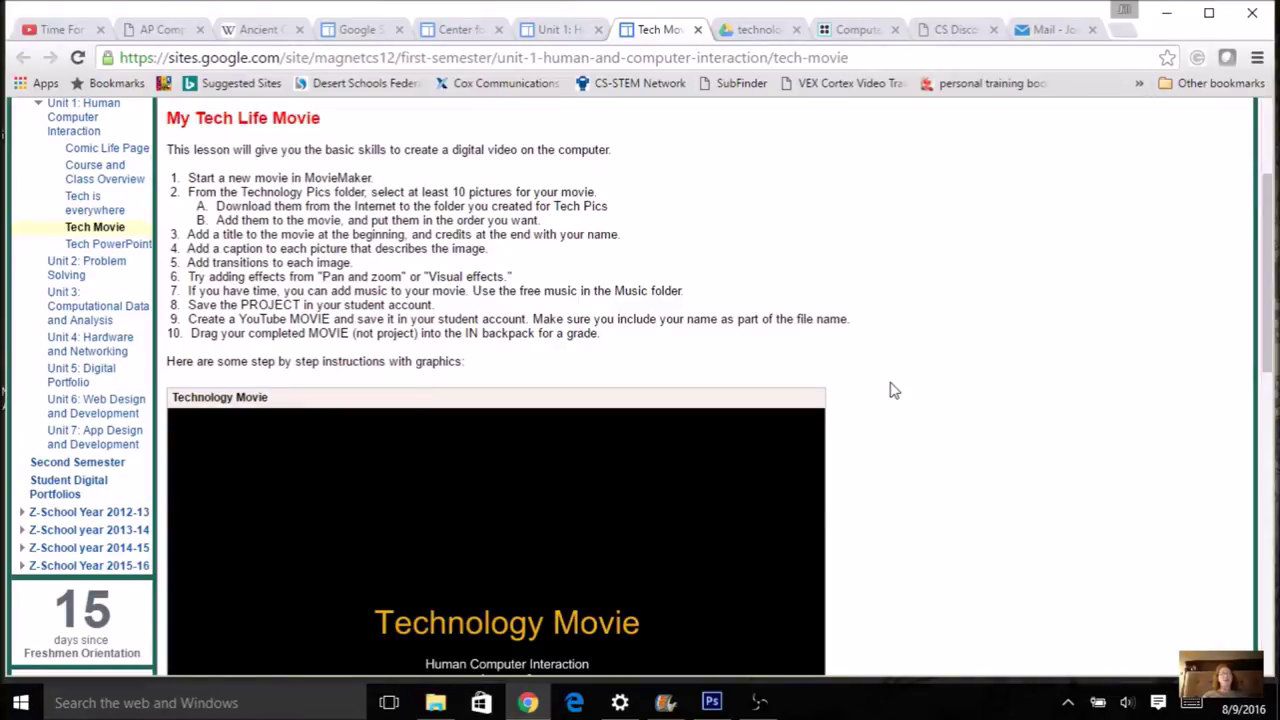
Step: Open the shared technology pics folder linked on the Unit 1: Human Computer Interaction page and look through its pictures
scroll(534, 133, "up", 1)
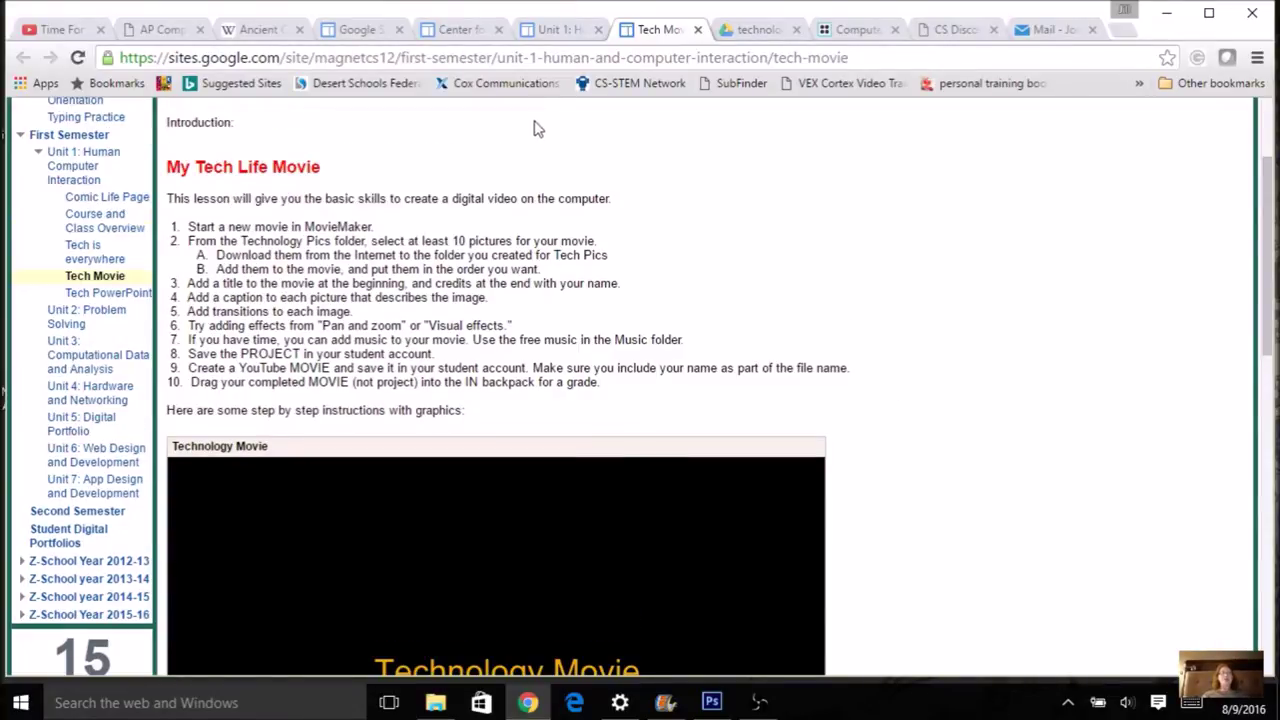
left_click(562, 32)
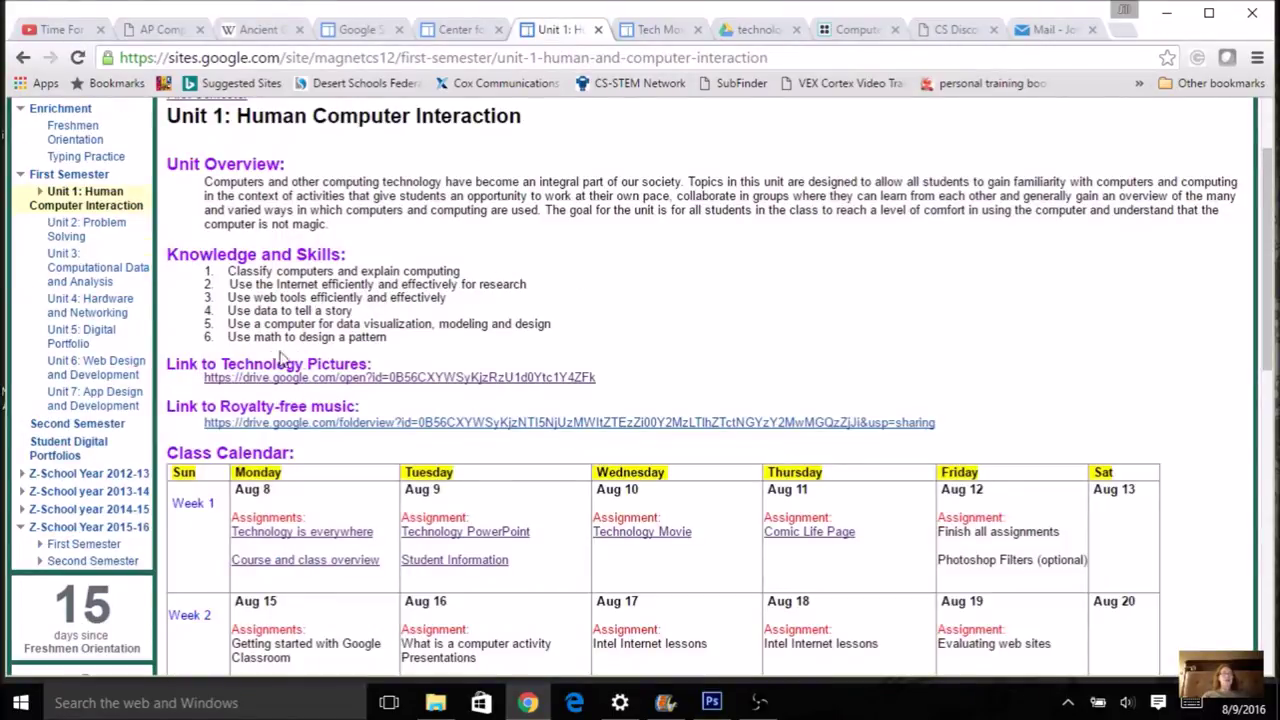
left_click(384, 383)
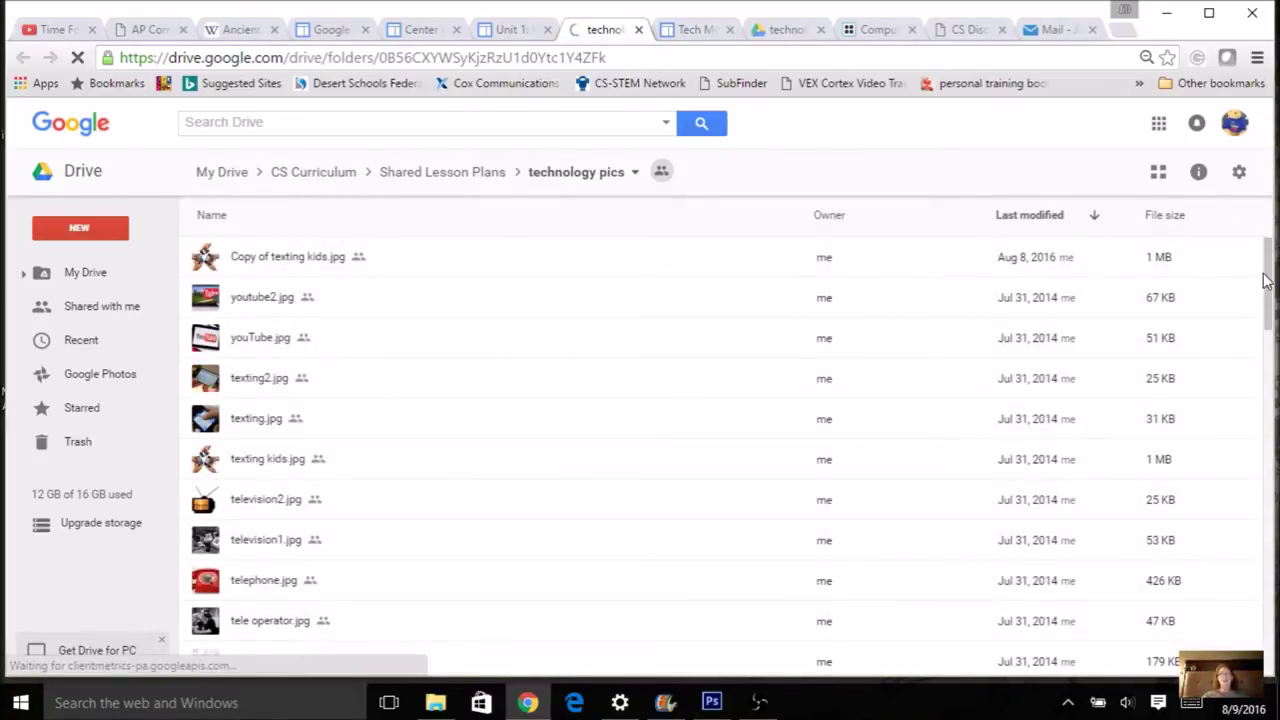
left_click_drag(1266, 282, 1203, 397)
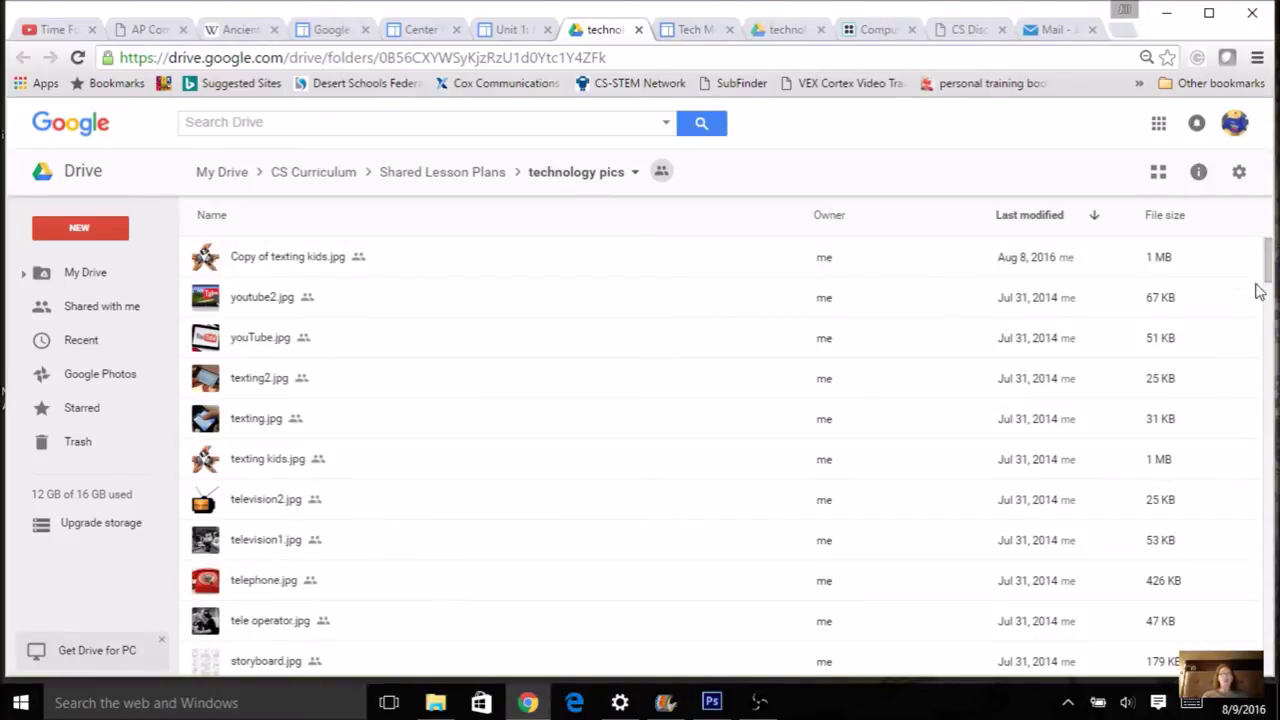
left_click_drag(1270, 270, 1249, 237)
Step: Download texting kids.jpg from the Drive folder into the Tech Pics folder and close its preview
left_click(205, 465)
double_click(206, 460)
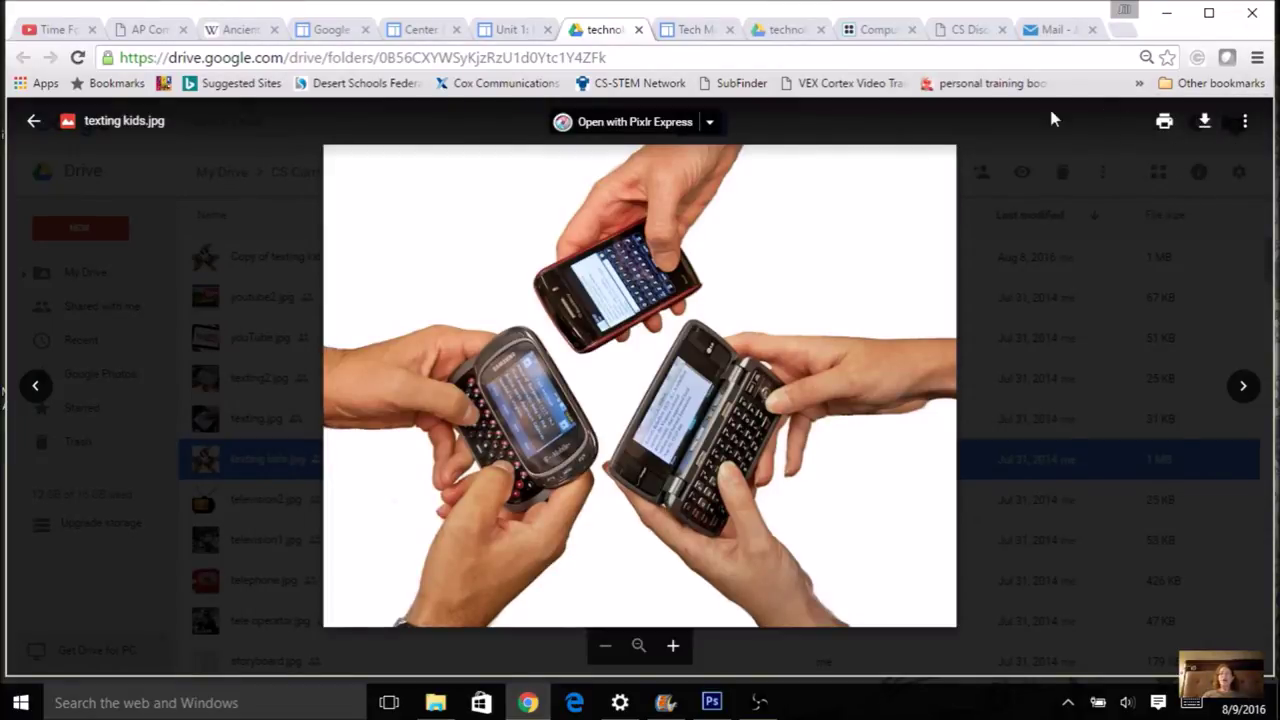
left_click(1205, 122)
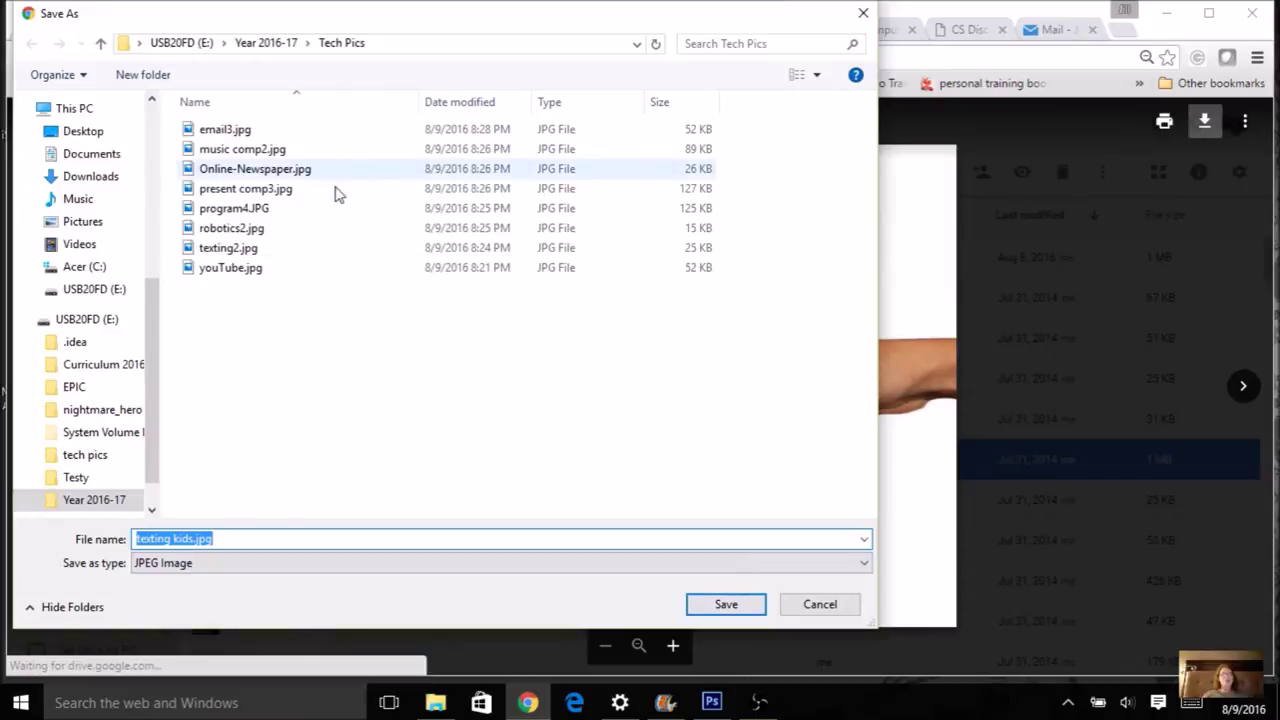
left_click(727, 610)
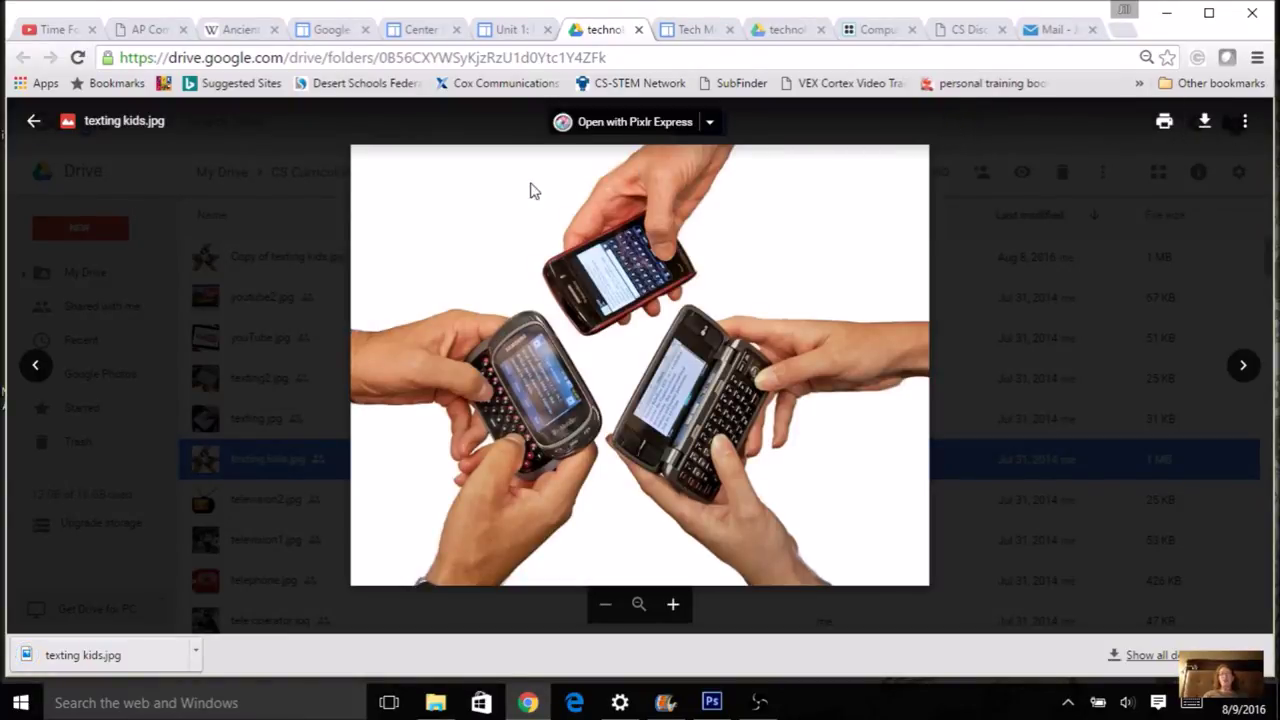
left_click(34, 122)
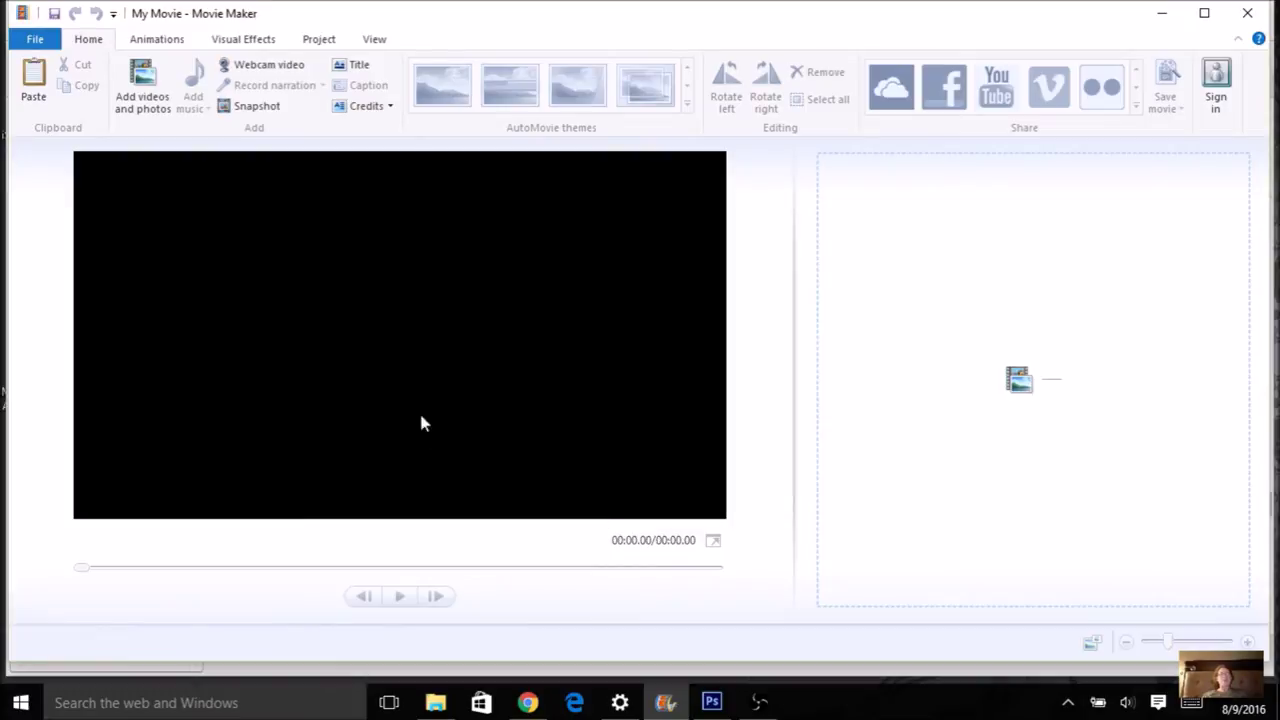
Step: In Movie Maker, widen the storyboard area and add digitalAni4.png from the Tech Pics folder to the movie
left_click_drag(797, 329, 553, 350)
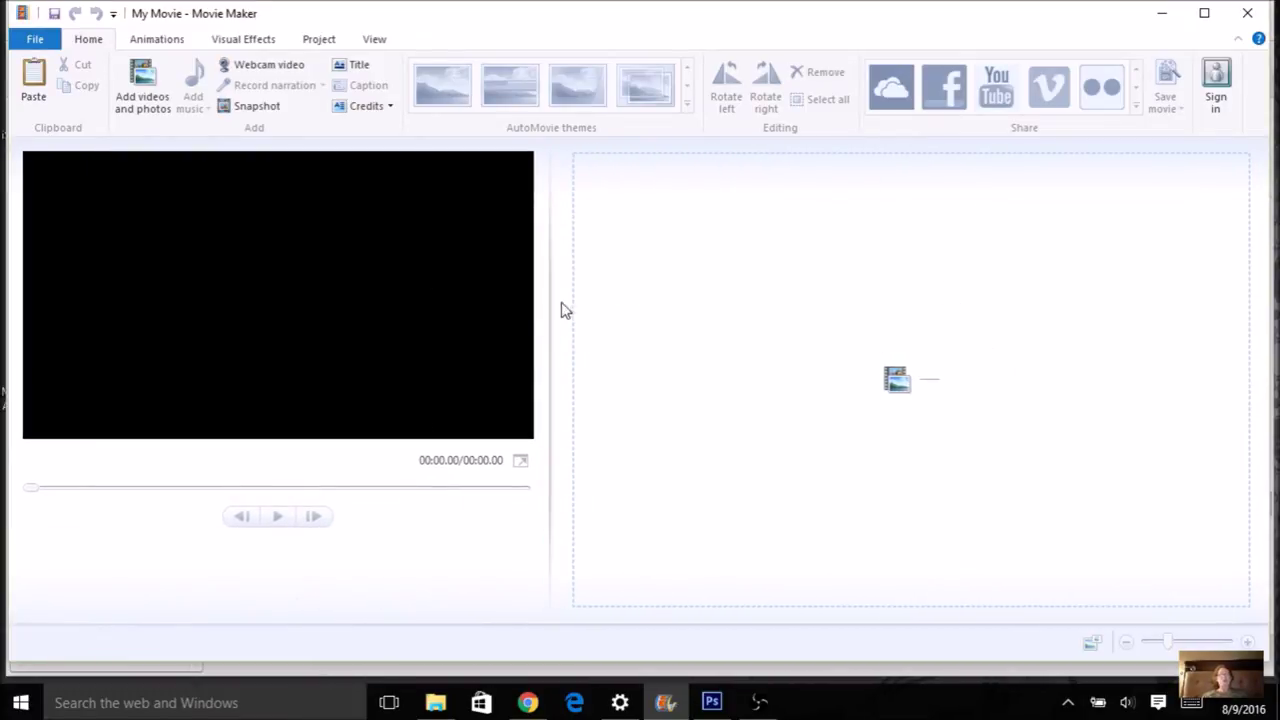
left_click_drag(554, 334, 575, 354)
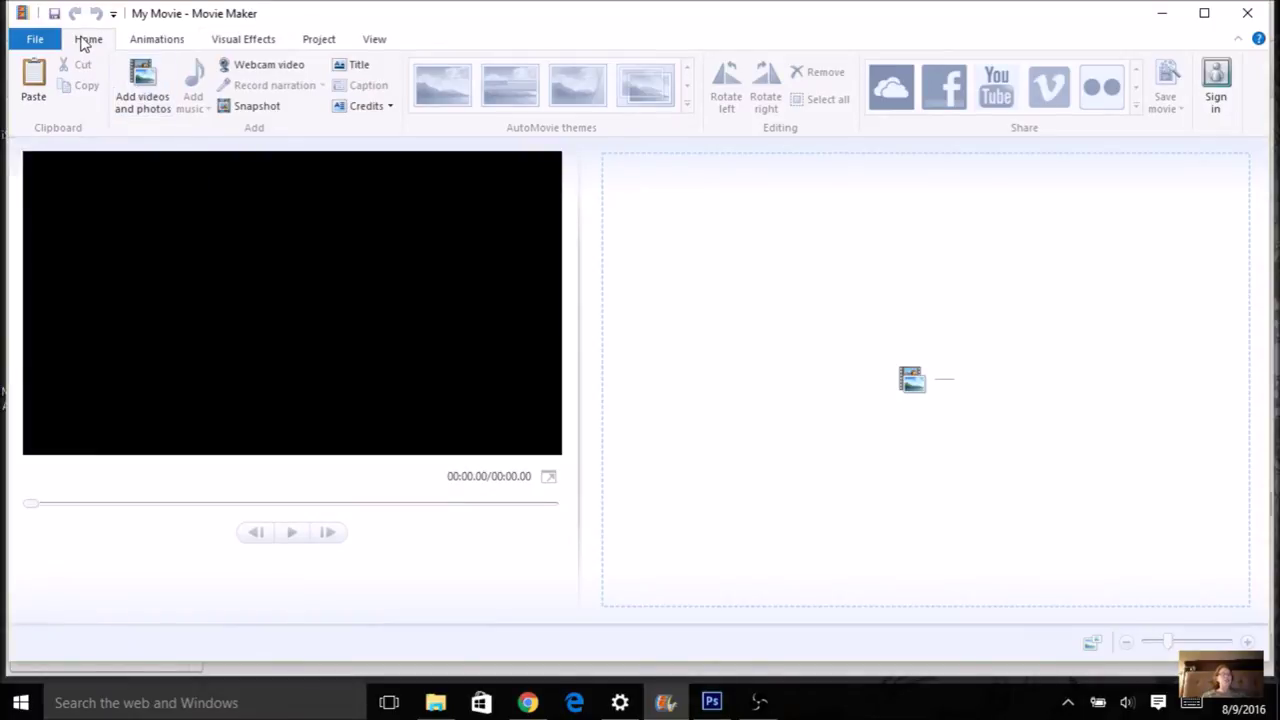
left_click(140, 85)
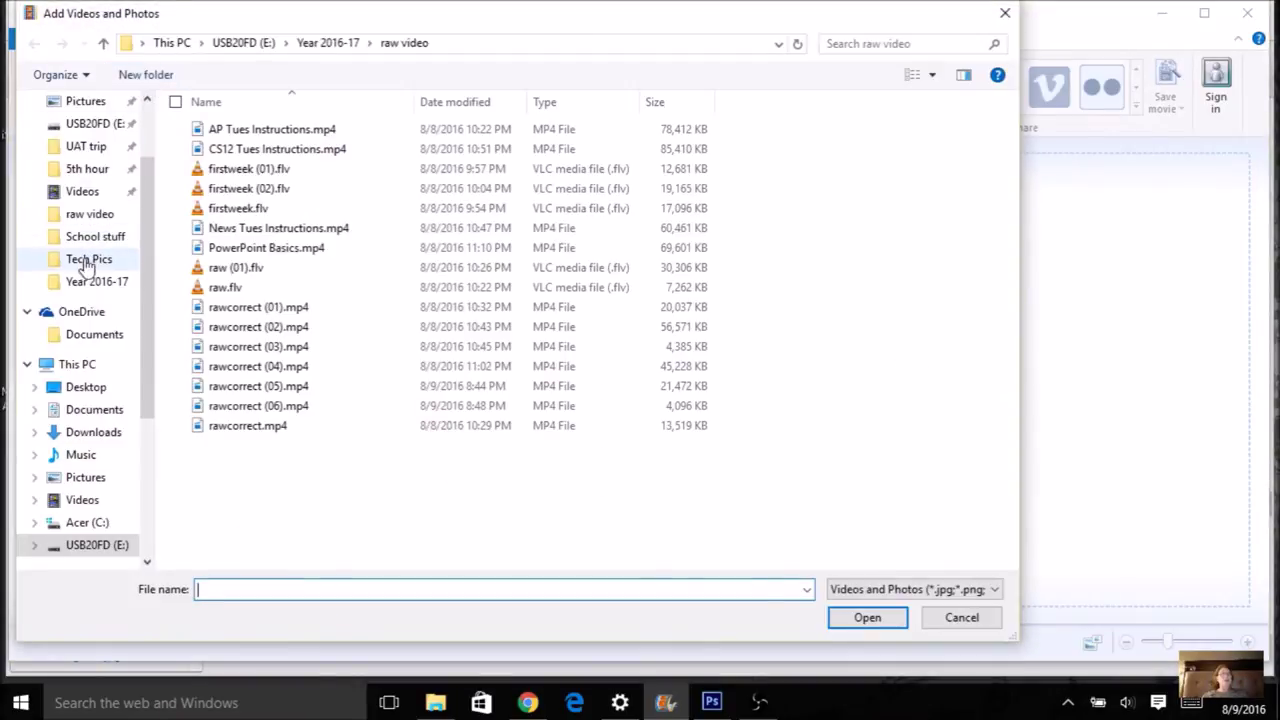
left_click(89, 259)
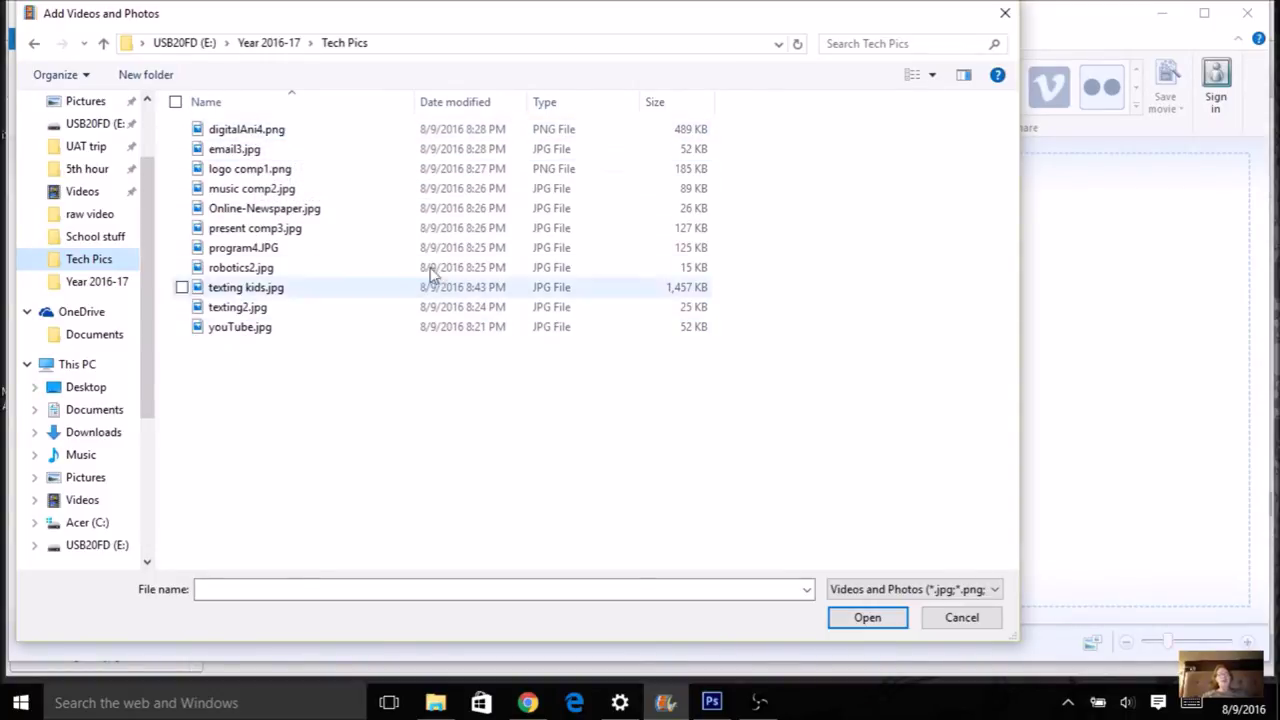
left_click(268, 133)
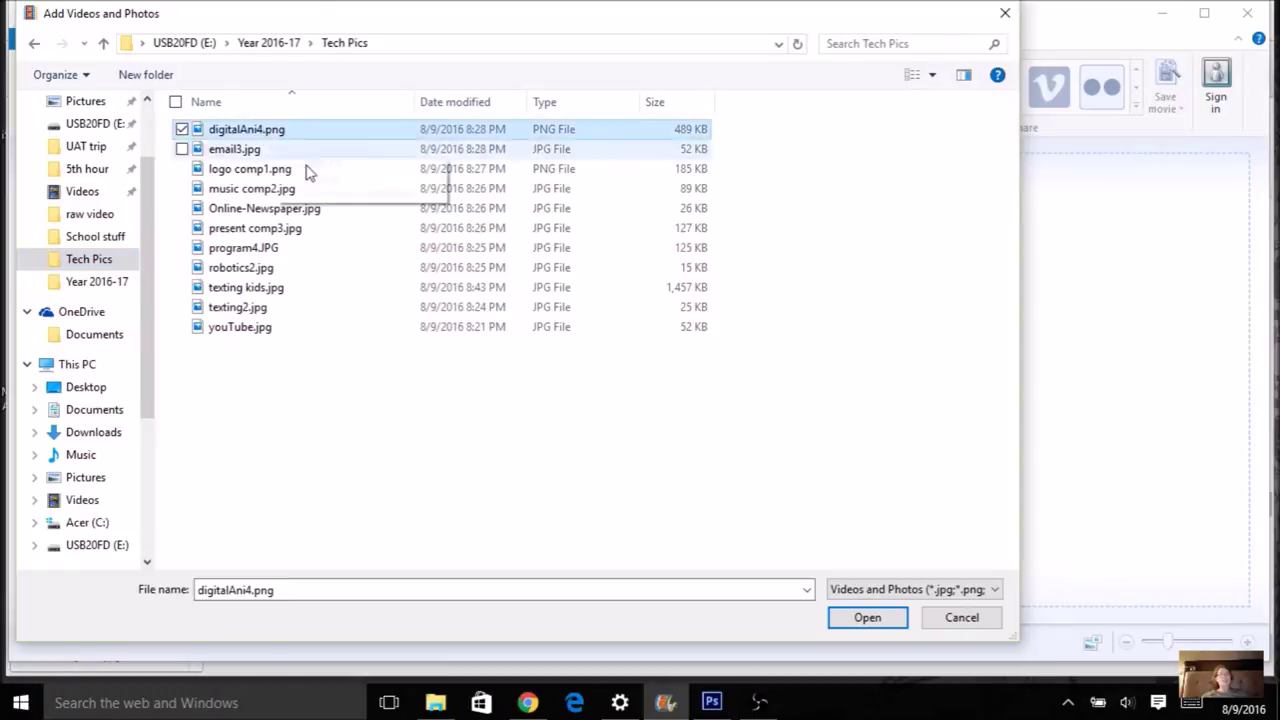
left_click(859, 613)
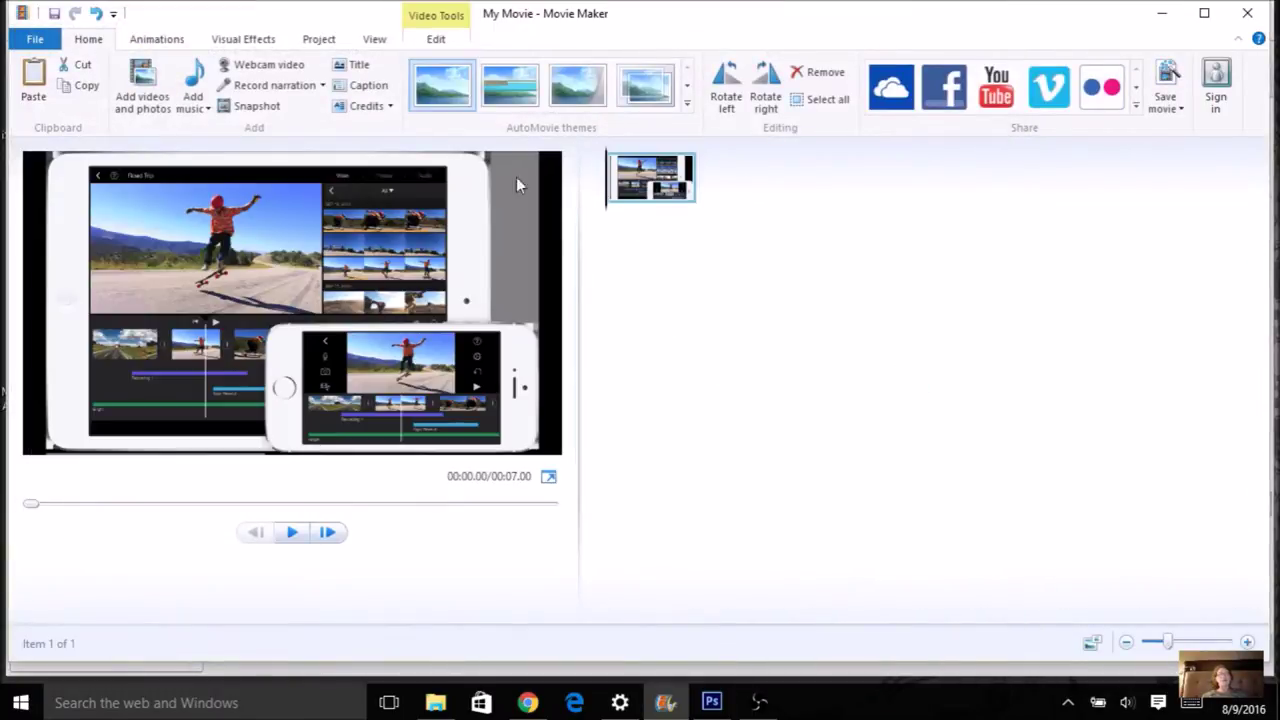
Step: Add the other ten Tech Pics pictures, from email3.jpg through youTube.jpg, to the movie
left_click(160, 98)
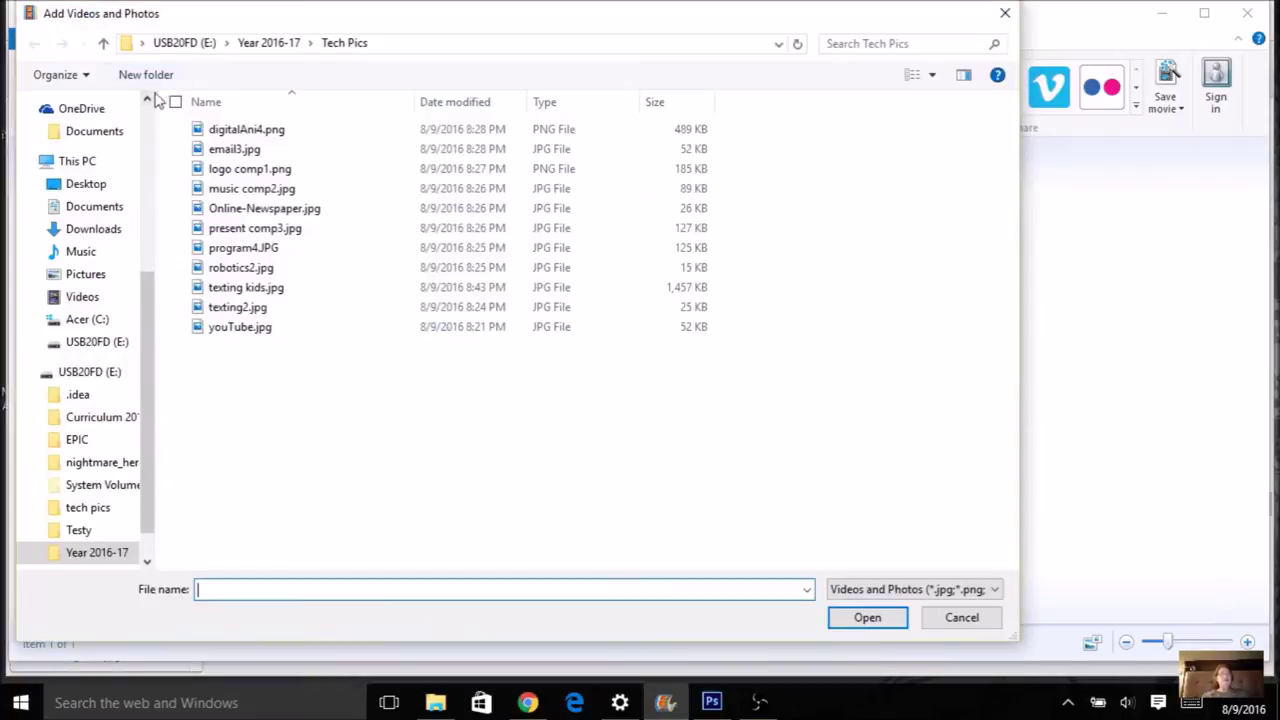
left_click_drag(241, 365, 204, 152)
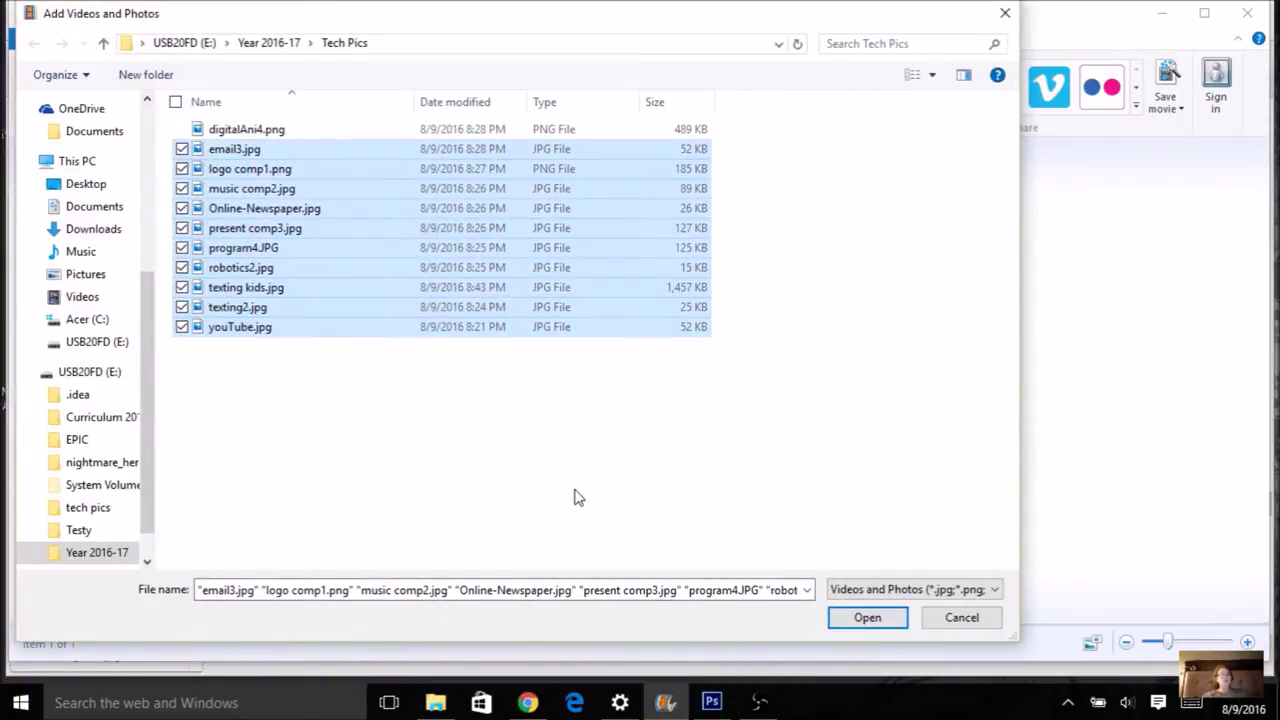
left_click(846, 620)
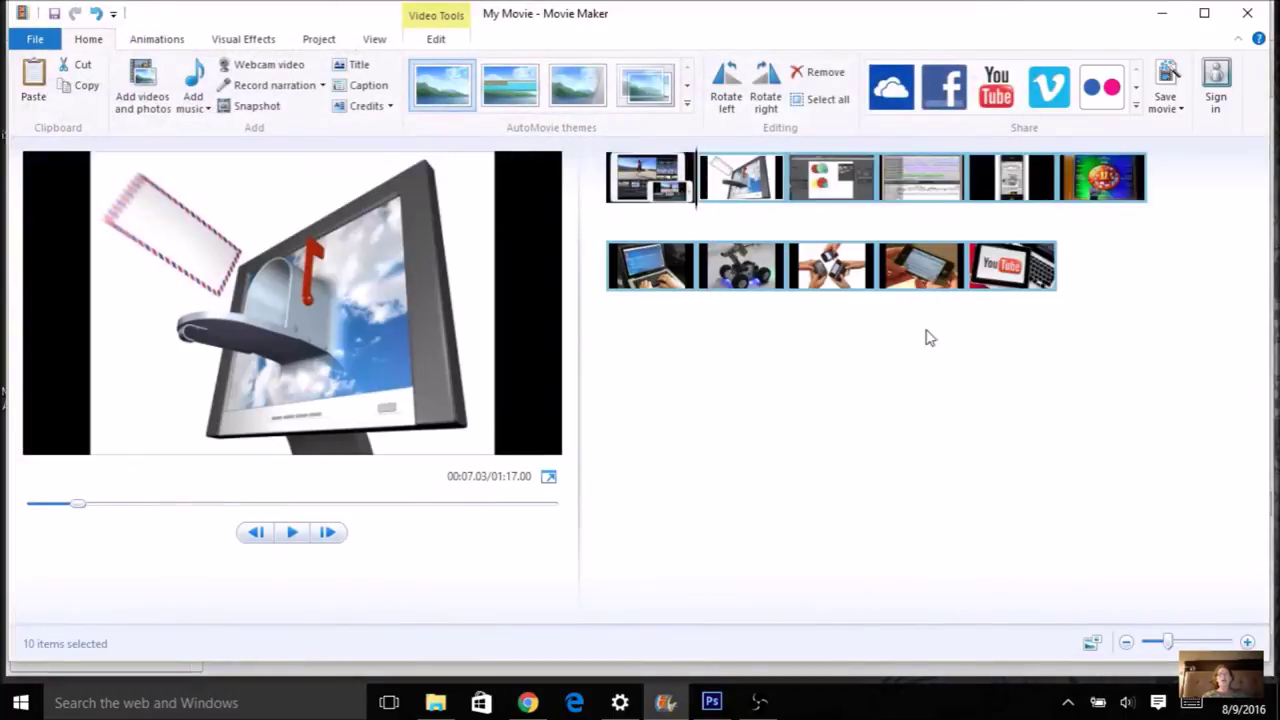
Step: Reorder the storyboard with texting2.jpg second, the laptop picture third and the mailbox picture just before the robot
left_click(925, 268)
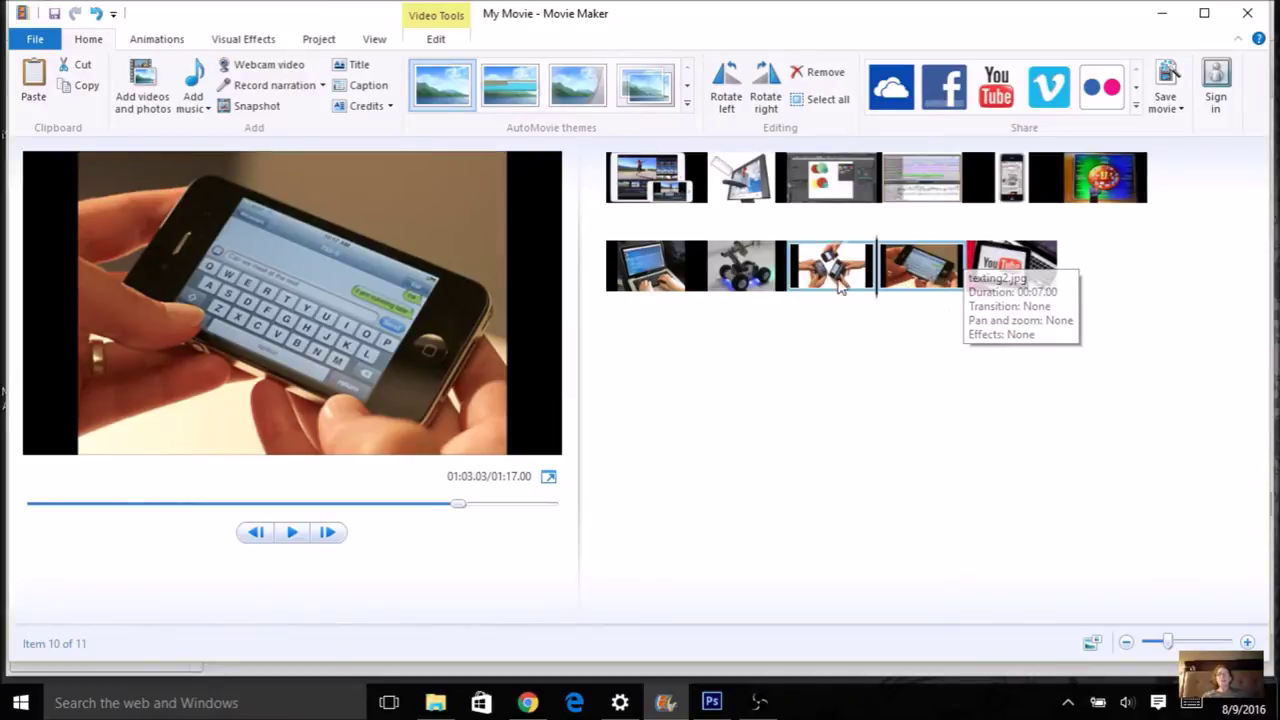
left_click_drag(912, 268, 768, 265)
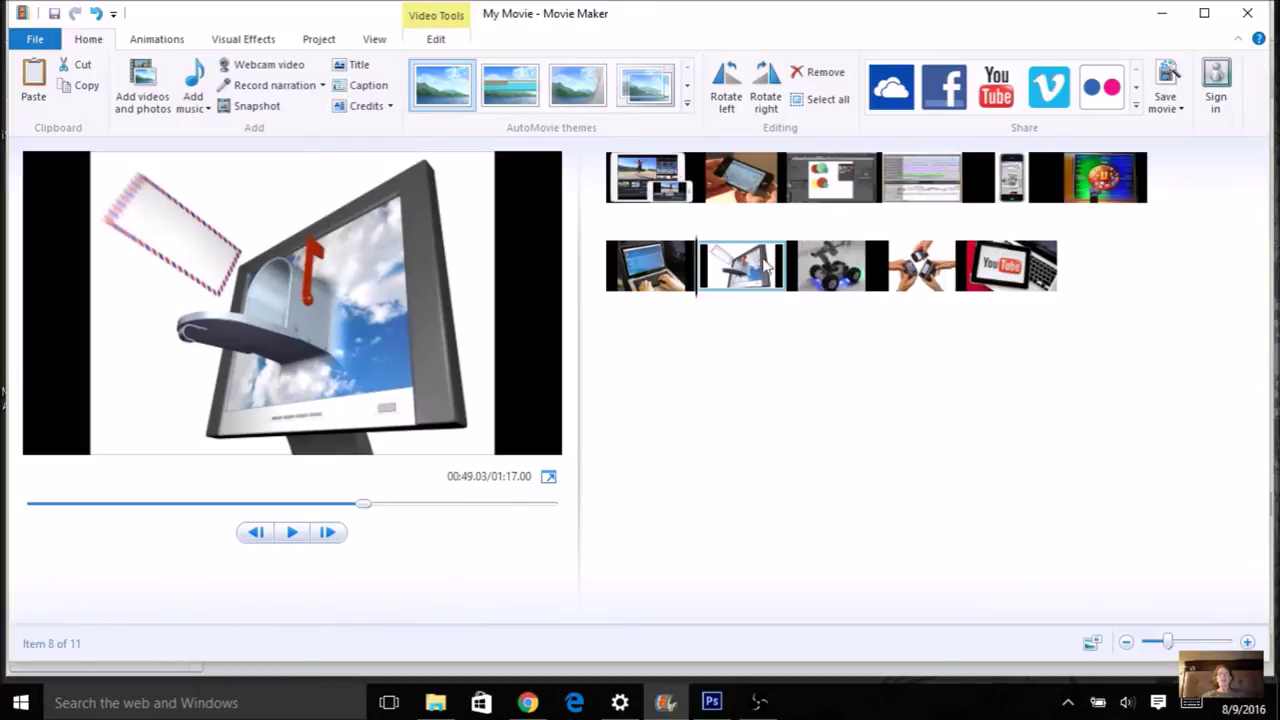
left_click_drag(680, 268, 818, 220)
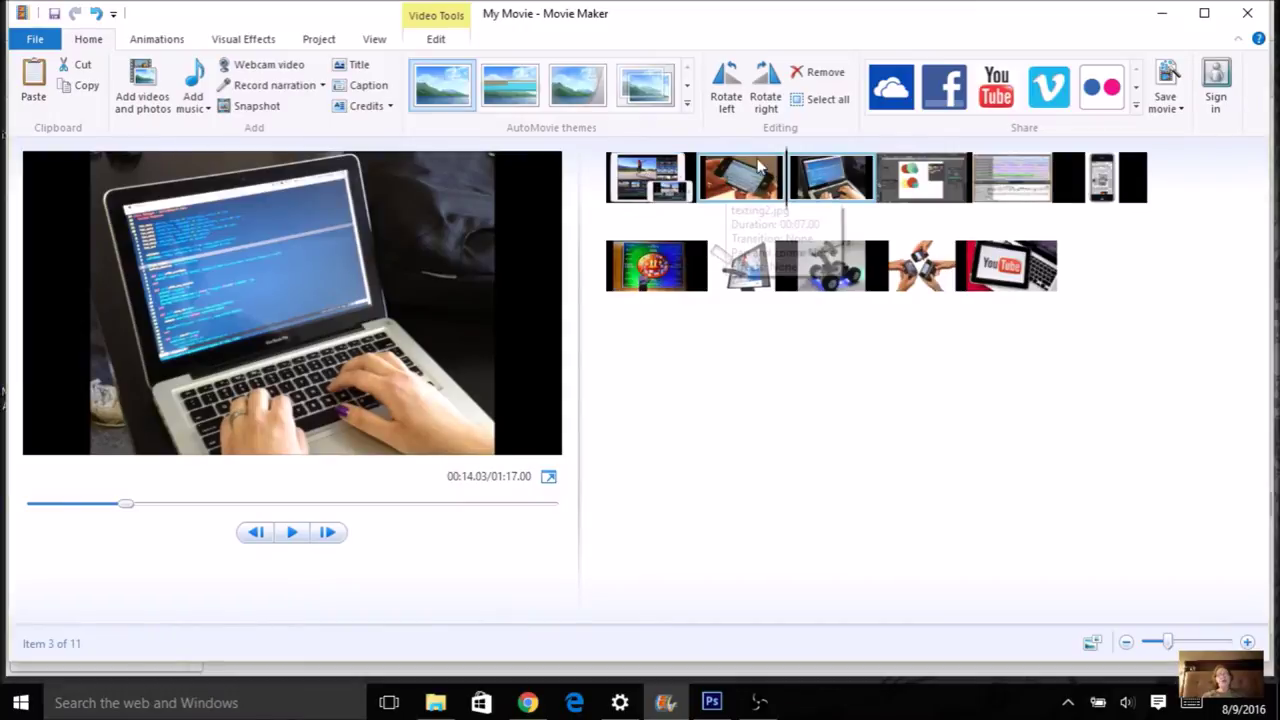
Step: Set the duration of the first and second pictures to 5.00 seconds each
left_click(660, 188)
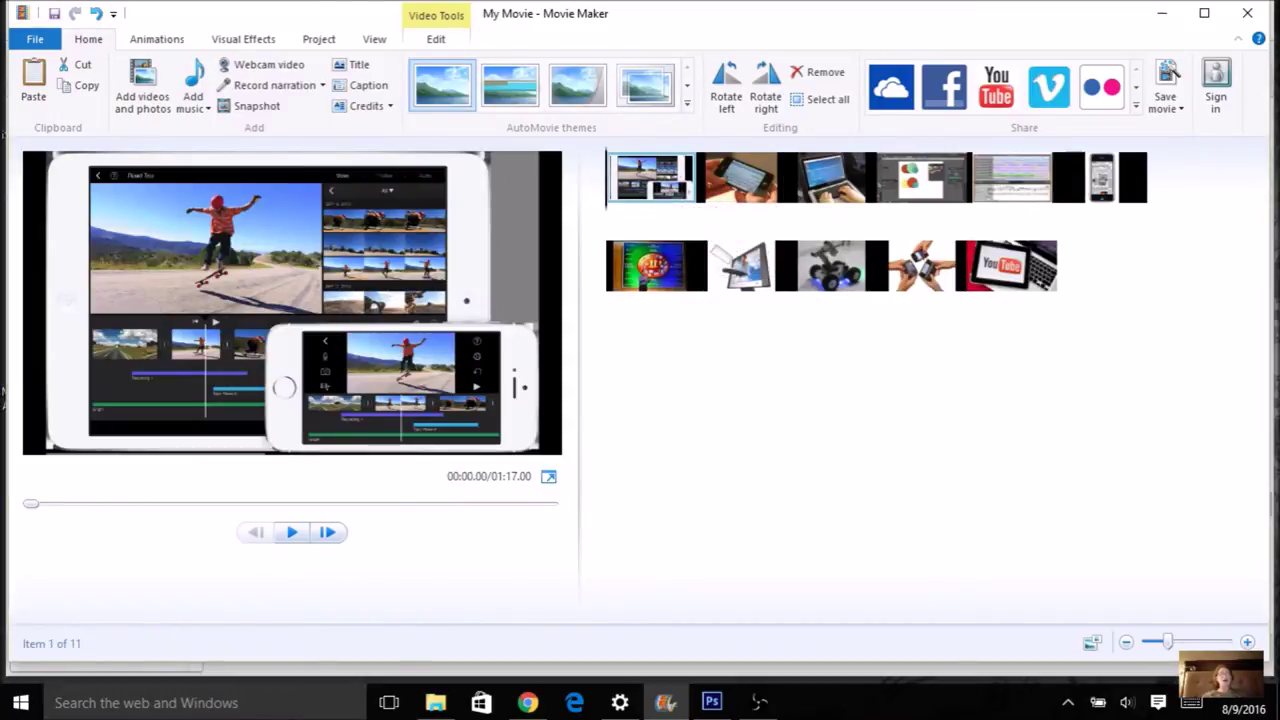
left_click(437, 42)
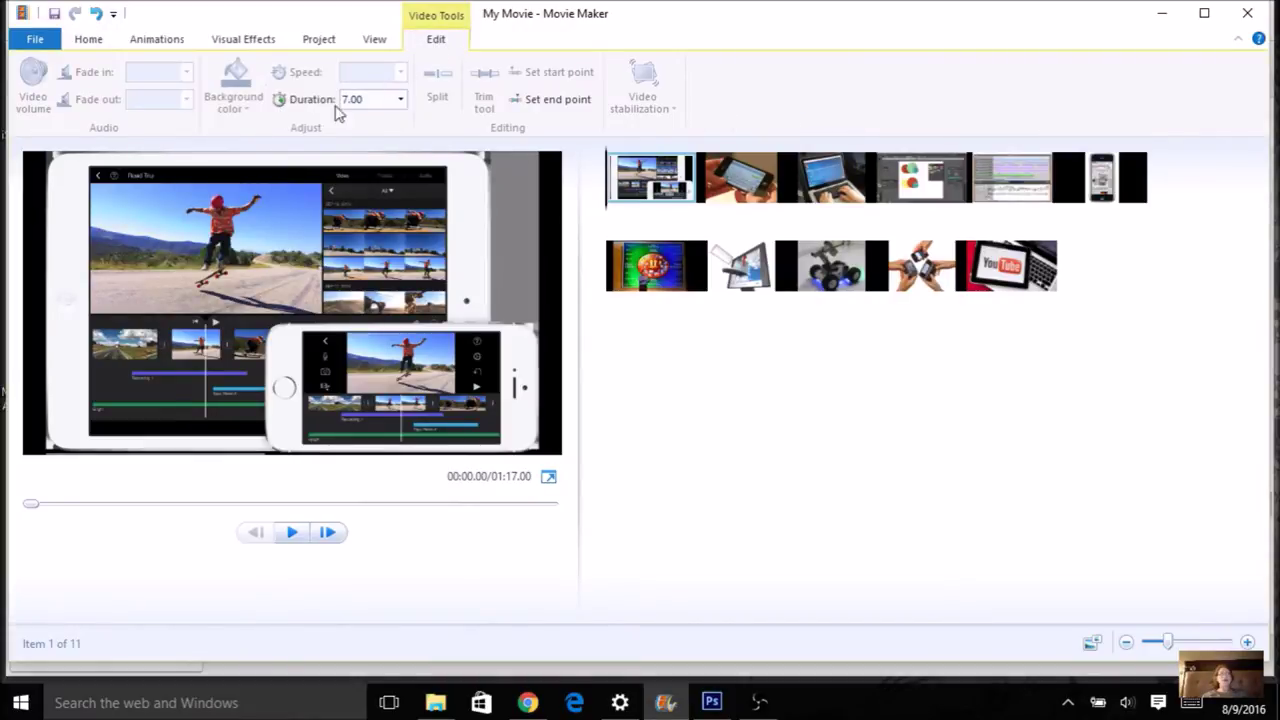
left_click(400, 100)
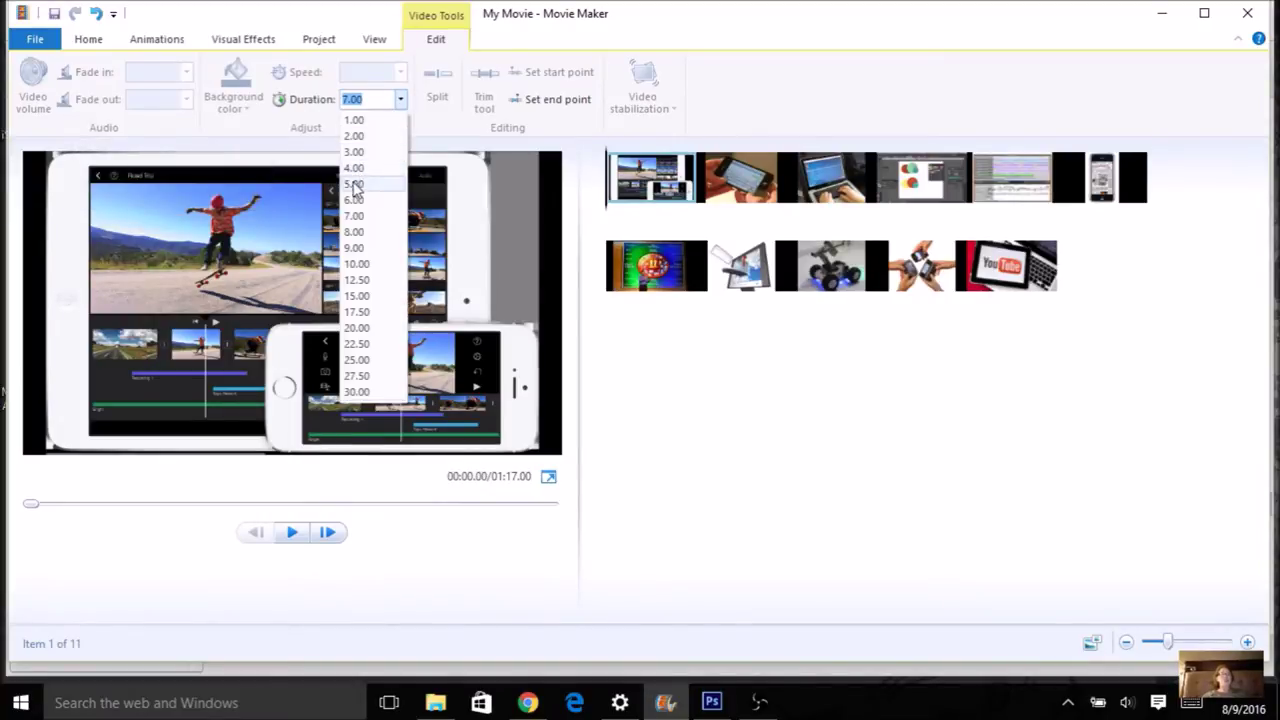
left_click(744, 178)
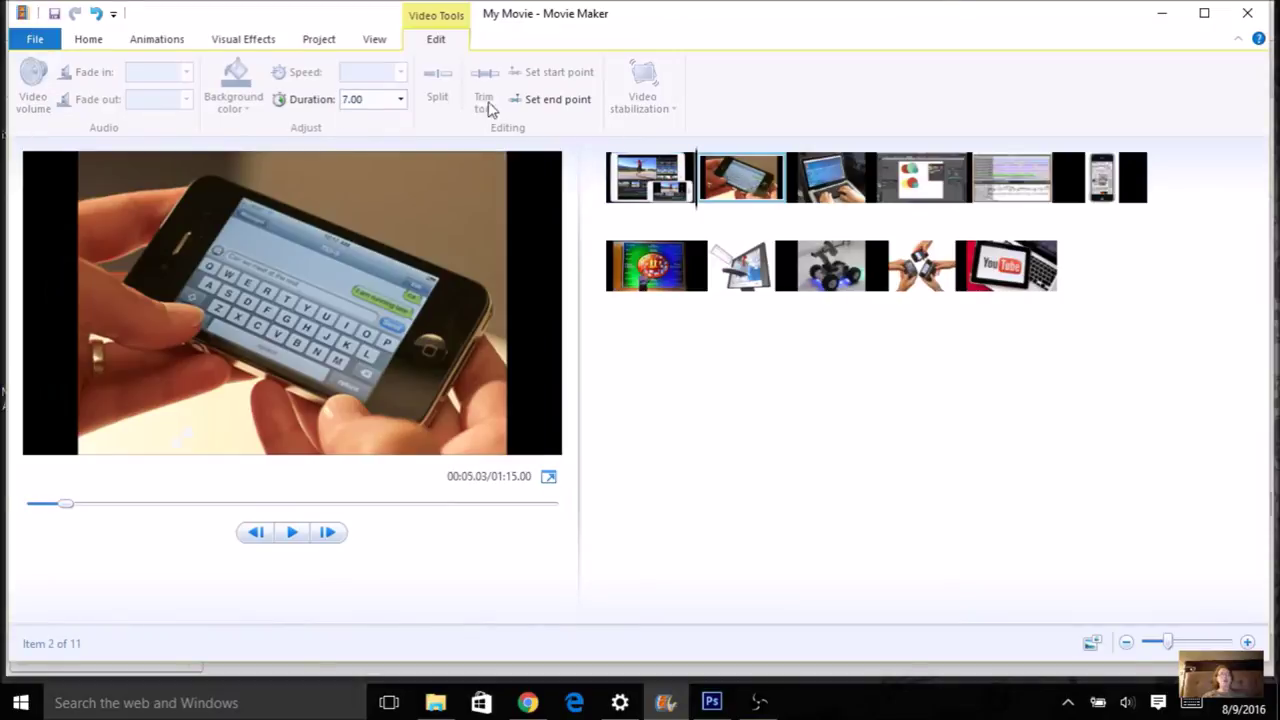
left_click(400, 100)
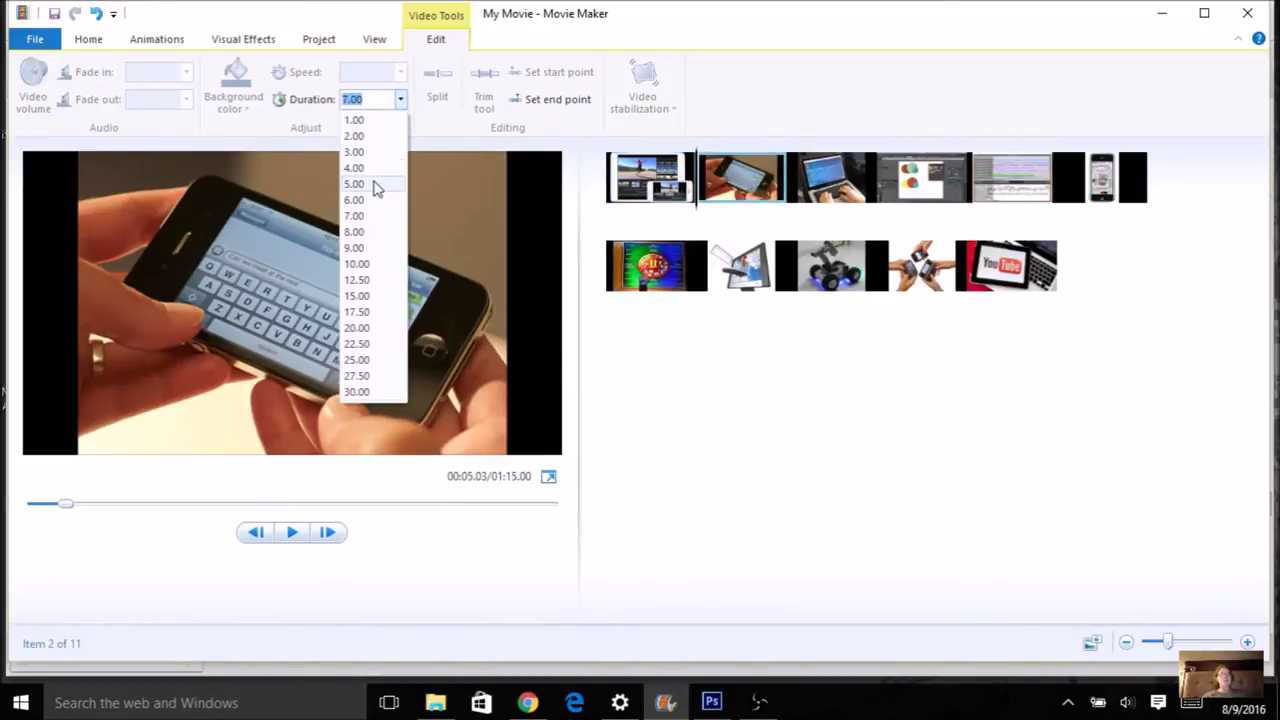
left_click(375, 183)
Step: Set the duration of the third through sixth pictures to 5.00 seconds together
left_click(831, 190)
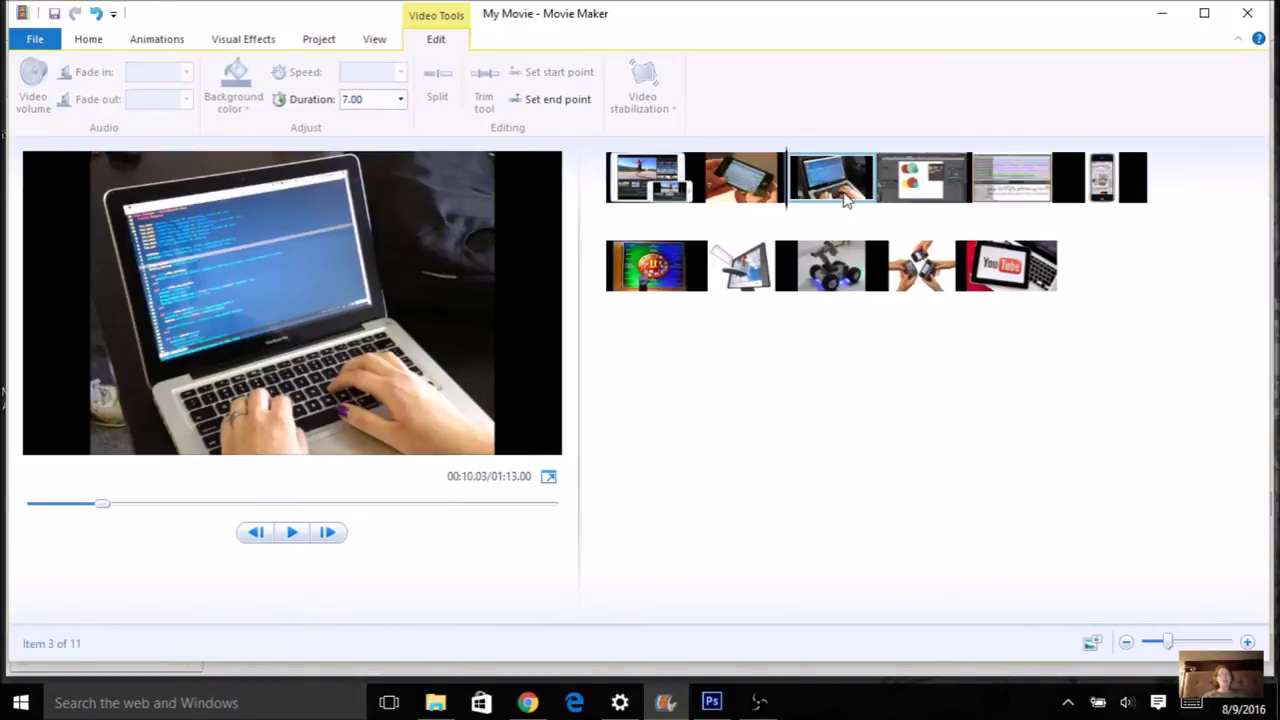
left_click(957, 190, "shift")
left_click(1012, 186, "shift")
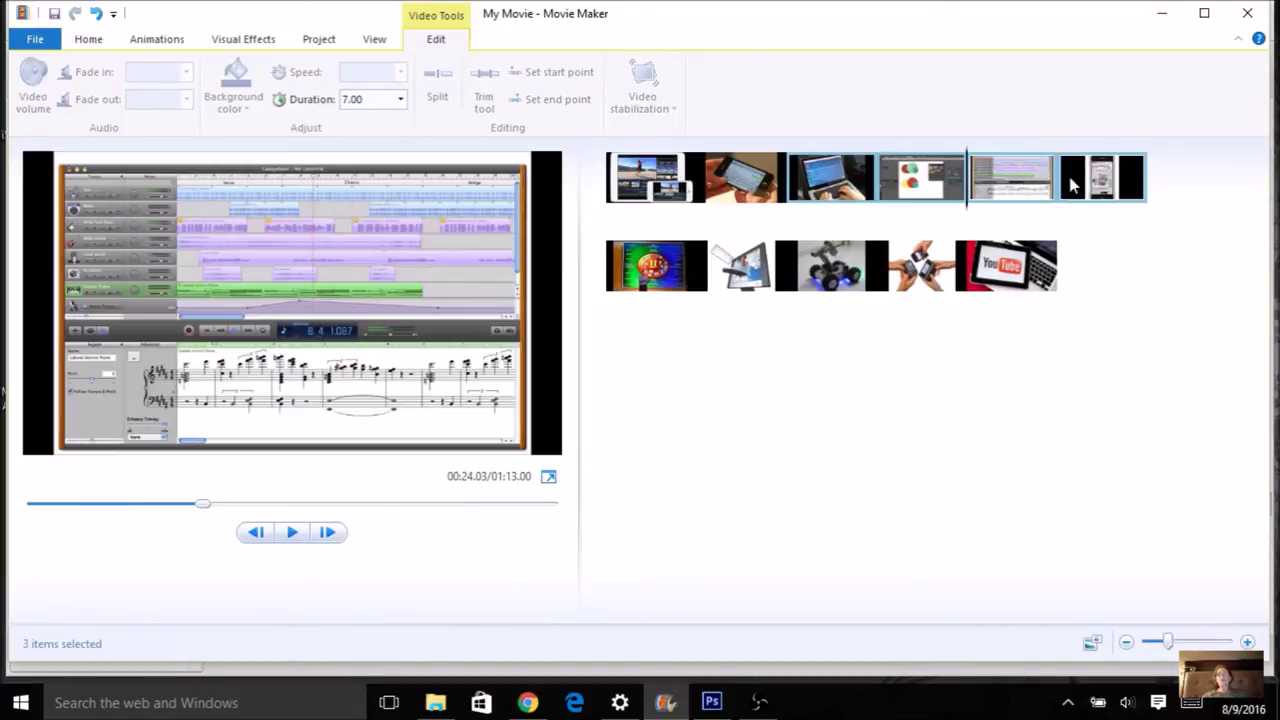
left_click(1088, 184, "shift")
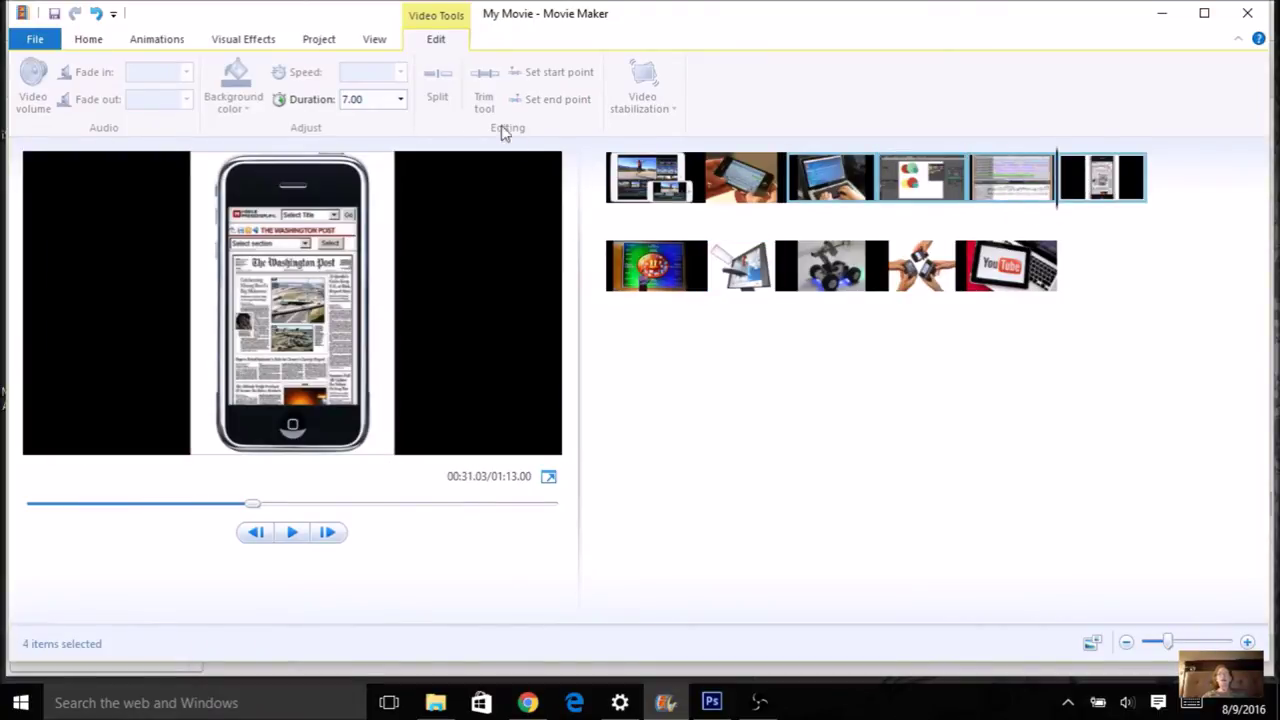
left_click(400, 100)
left_click(366, 186)
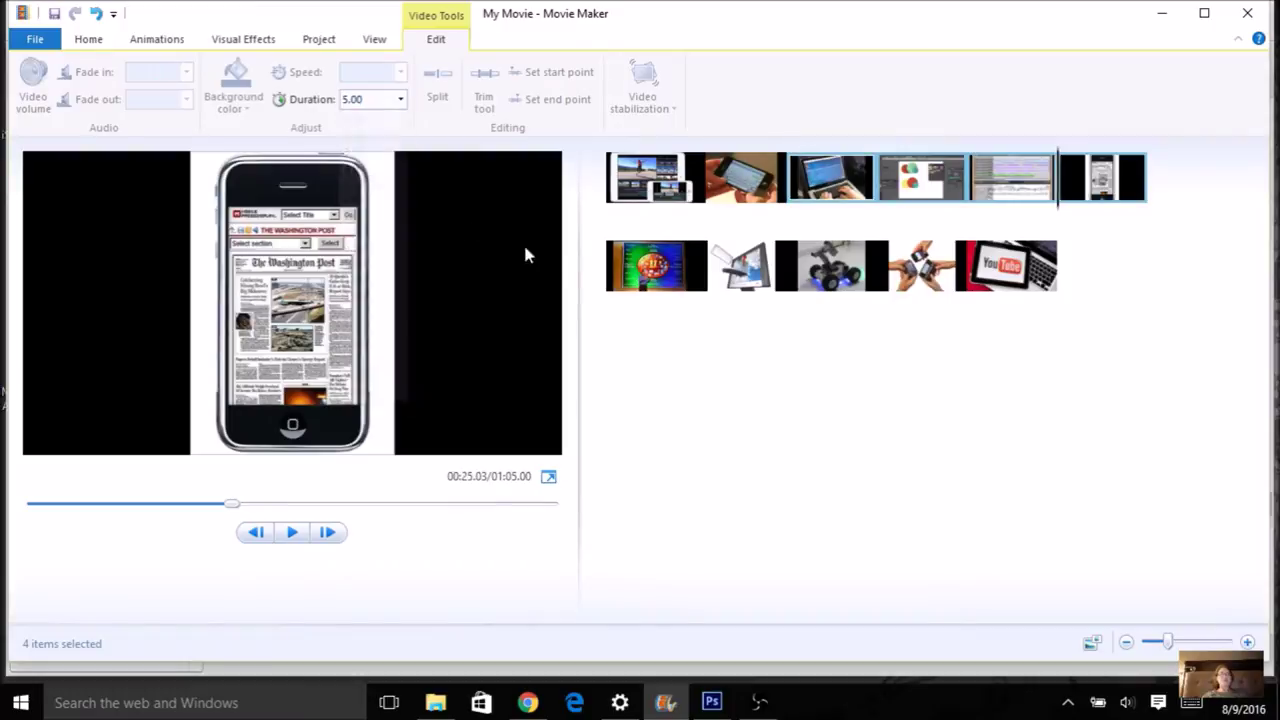
Step: Set the duration of all five second-row pictures to 5.00 seconds, and then shorten it to 4.00 seconds
left_click(650, 272)
left_click(740, 265, "shift")
left_click(830, 265, "shift")
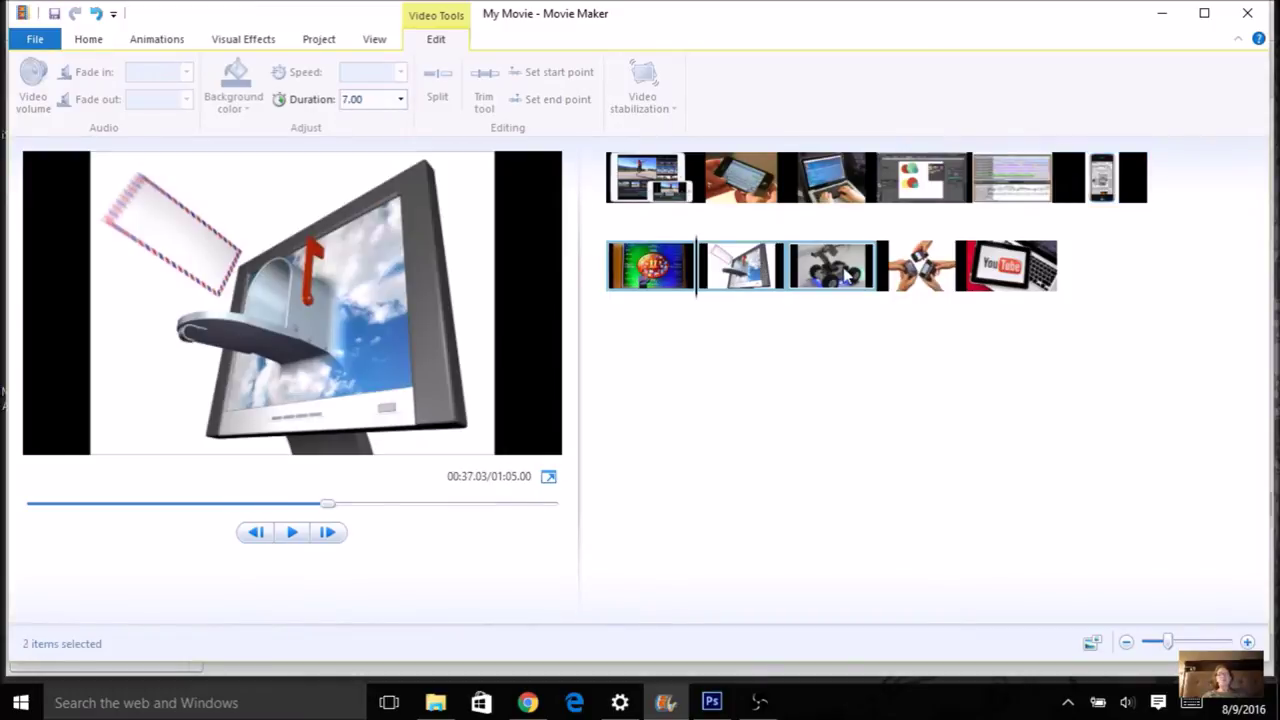
left_click(918, 270, "shift")
left_click(1010, 266, "shift")
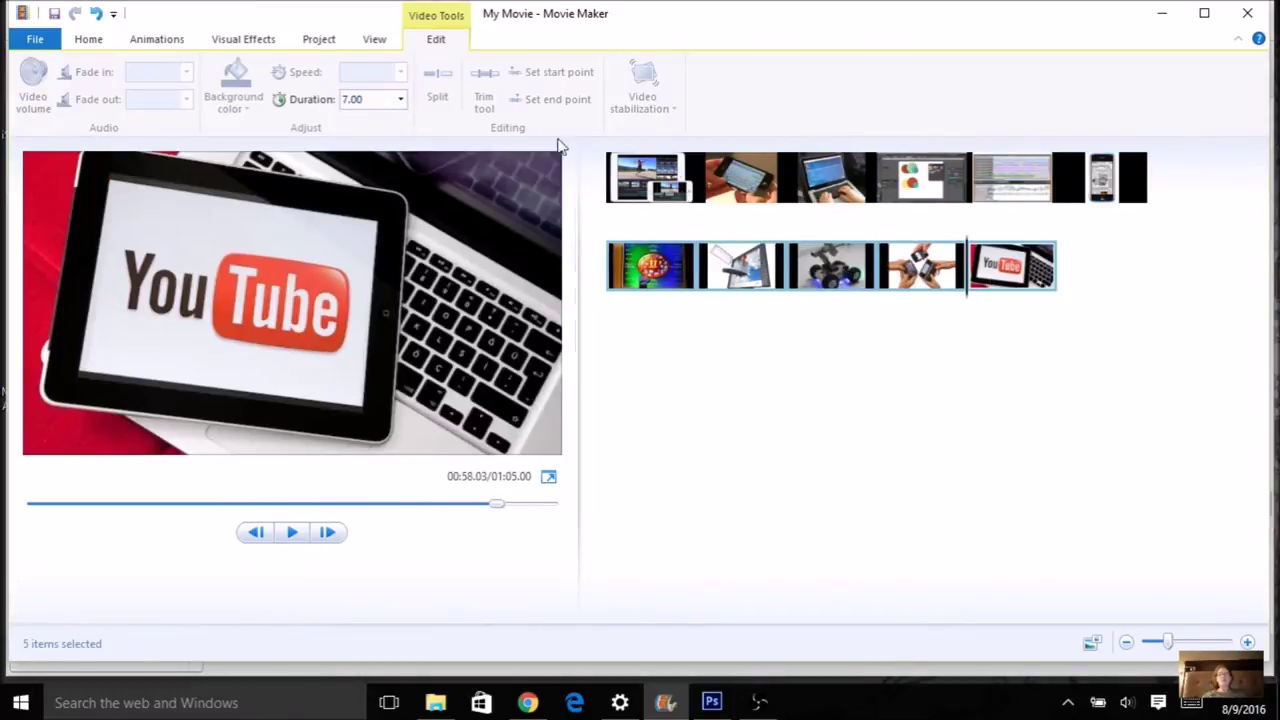
left_click(400, 100)
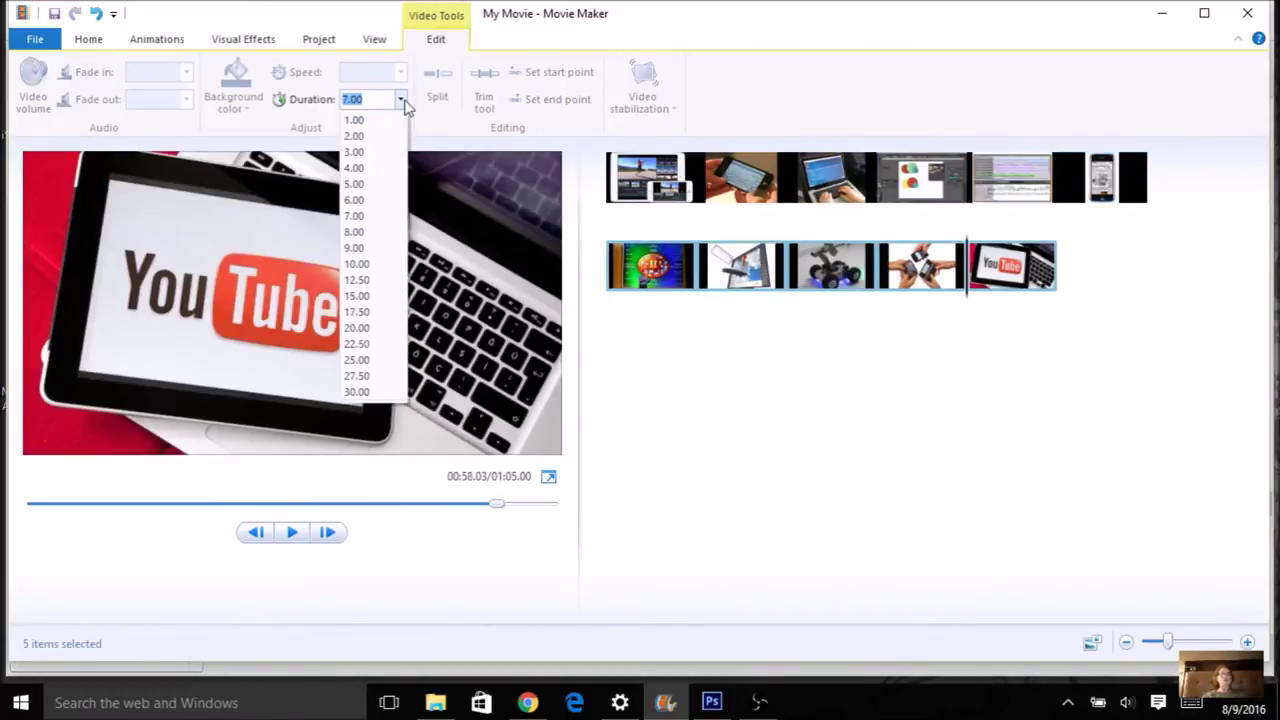
left_click(355, 184)
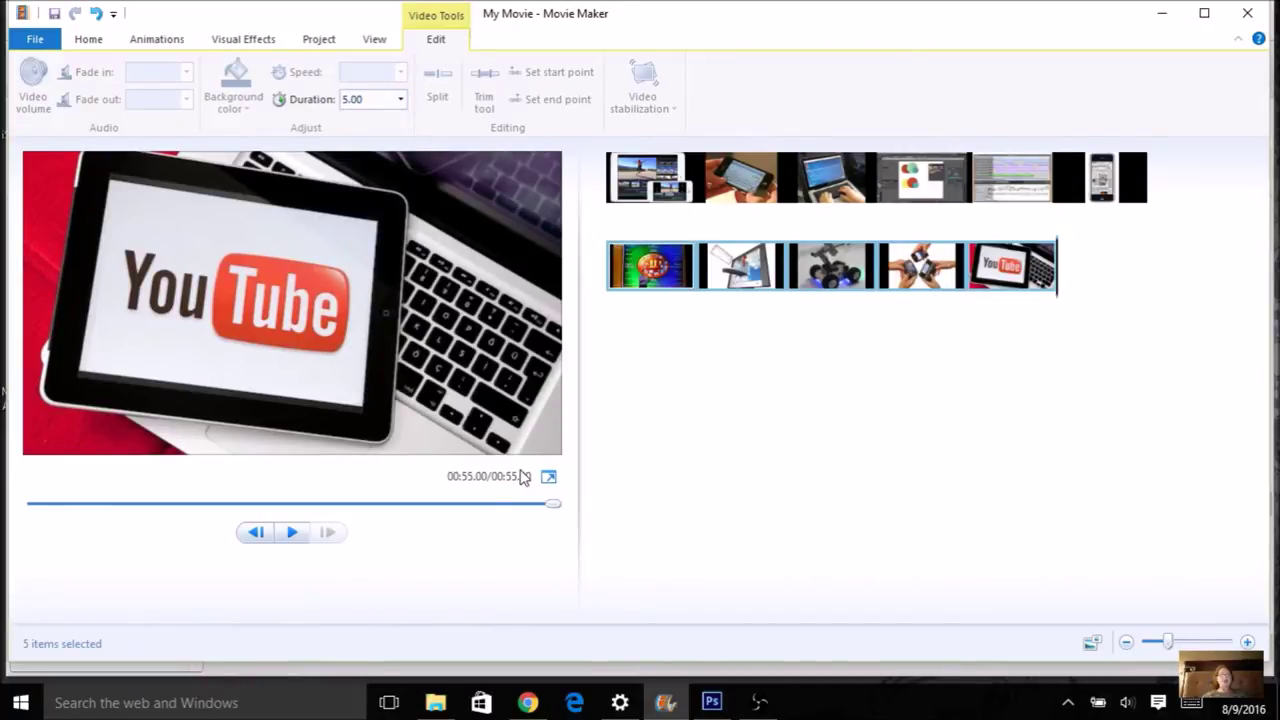
left_click(396, 100)
left_click(366, 169)
Step: Set the duration of all six first-row pictures to 4.00 seconds together
left_click(1095, 185)
left_click(1005, 178, "shift")
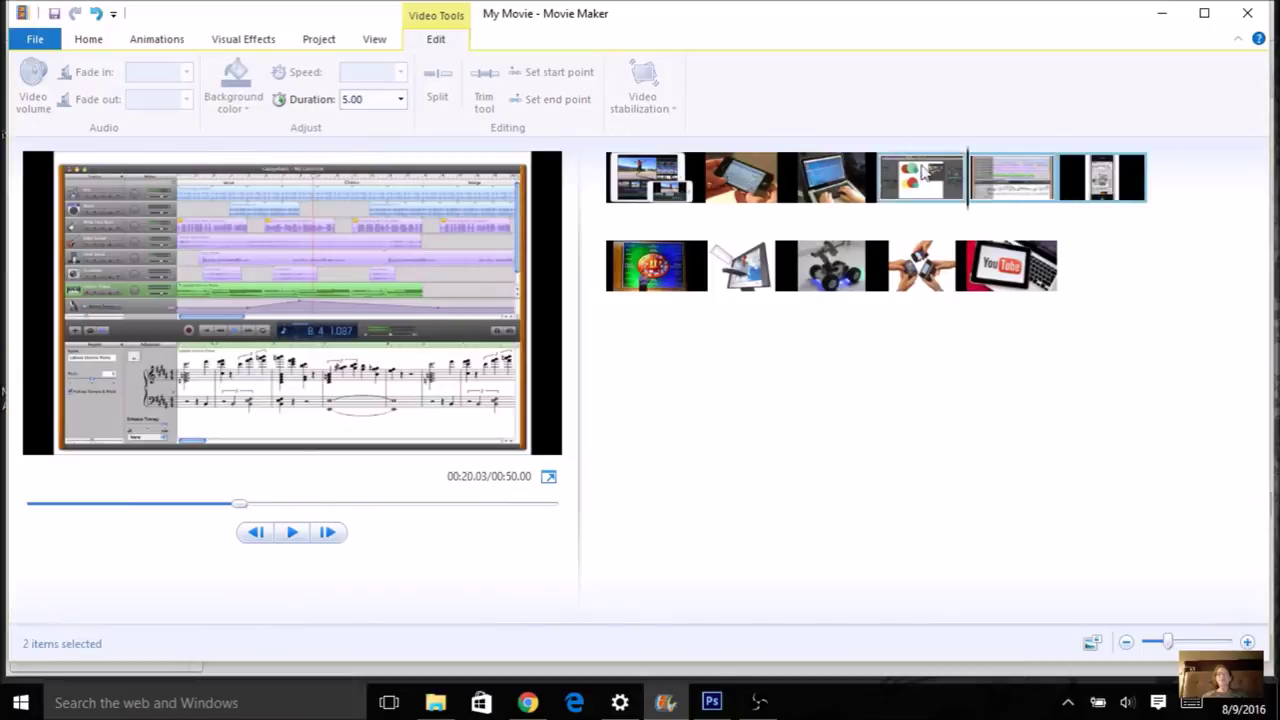
left_click(885, 185, "shift")
left_click(792, 190, "shift")
left_click(705, 185, "shift")
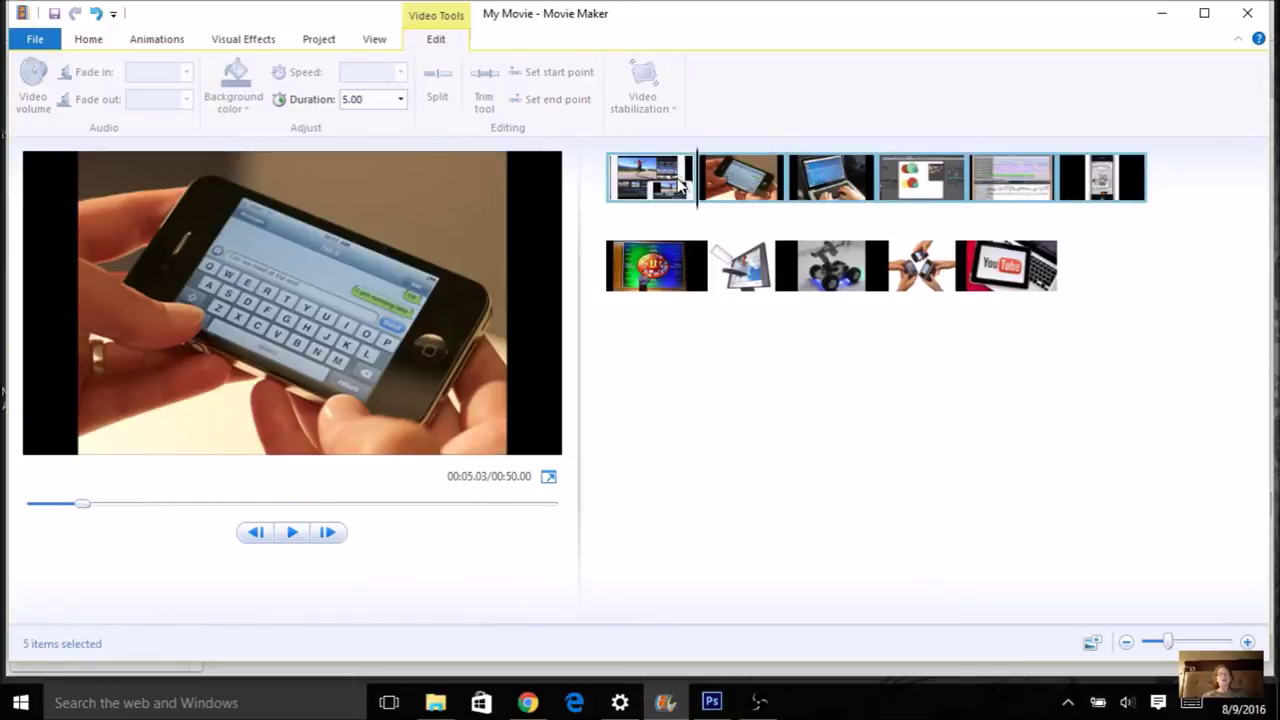
left_click(680, 185, "shift")
left_click(399, 99)
left_click(366, 164)
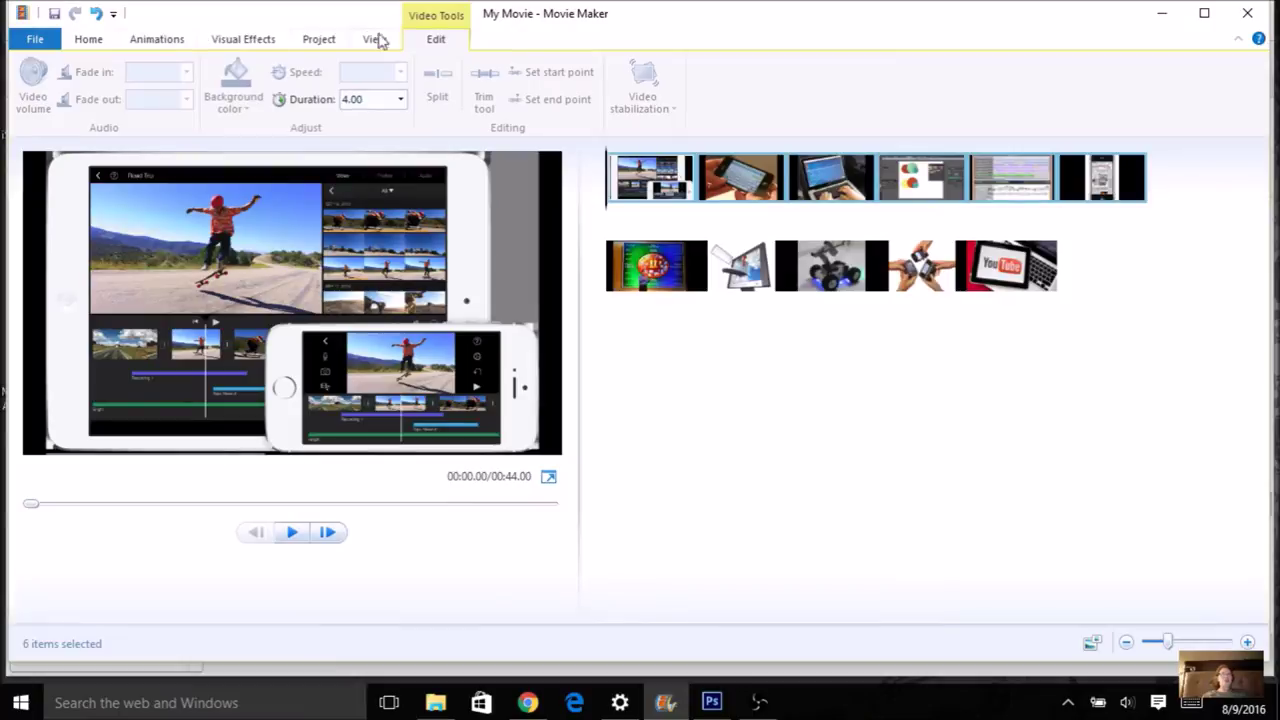
Step: Preview the cut between the first two pictures and apply the star transition from Patterns and Shapes to the second picture
left_click(155, 42)
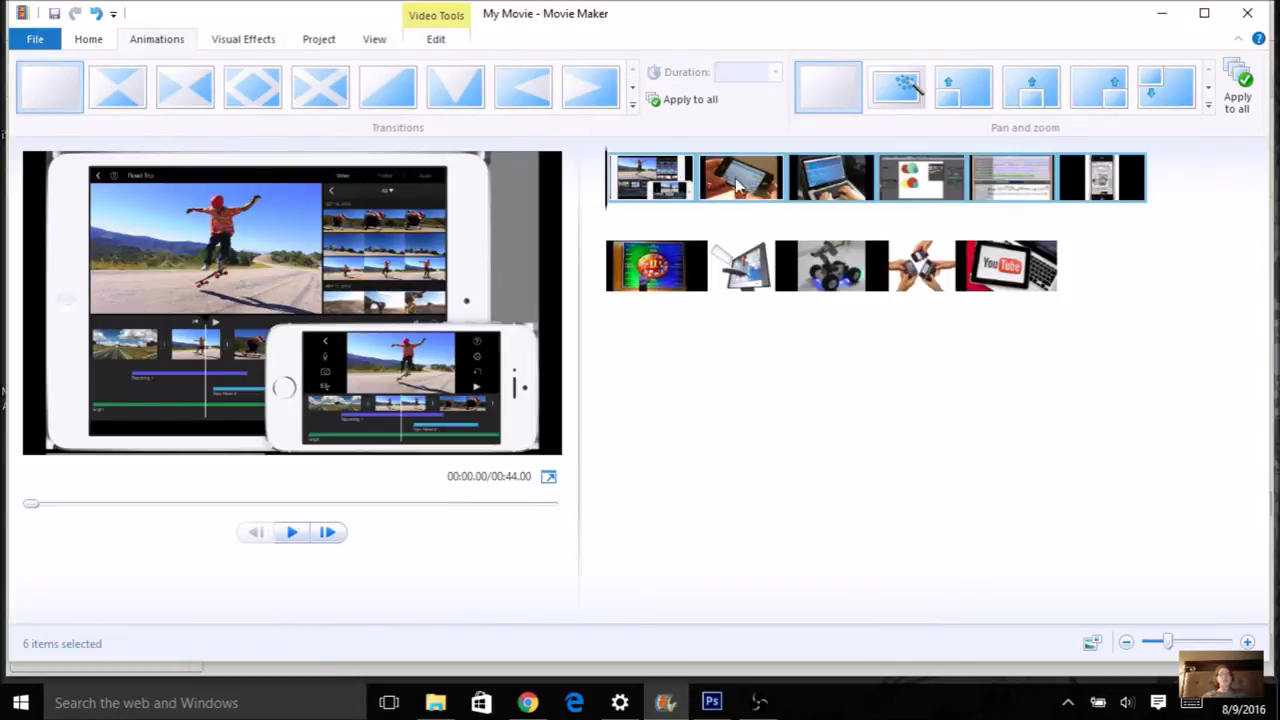
left_click(292, 533)
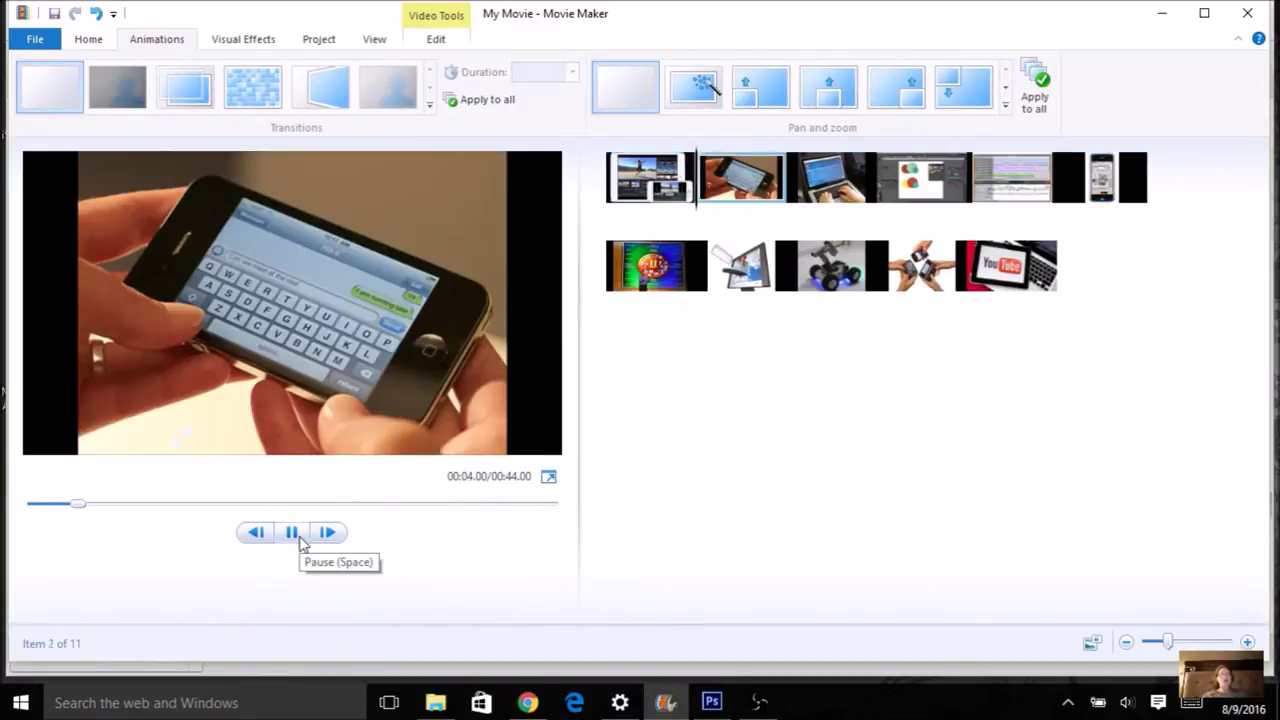
left_click(301, 541)
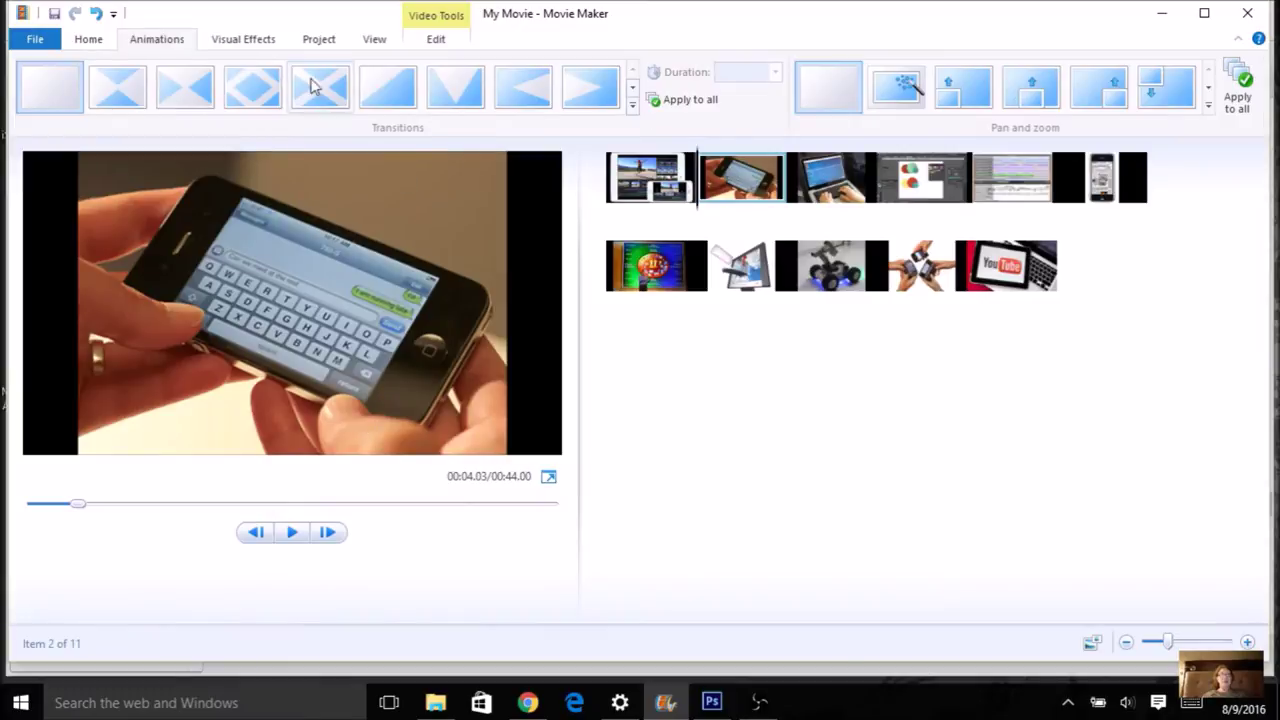
left_click(632, 110)
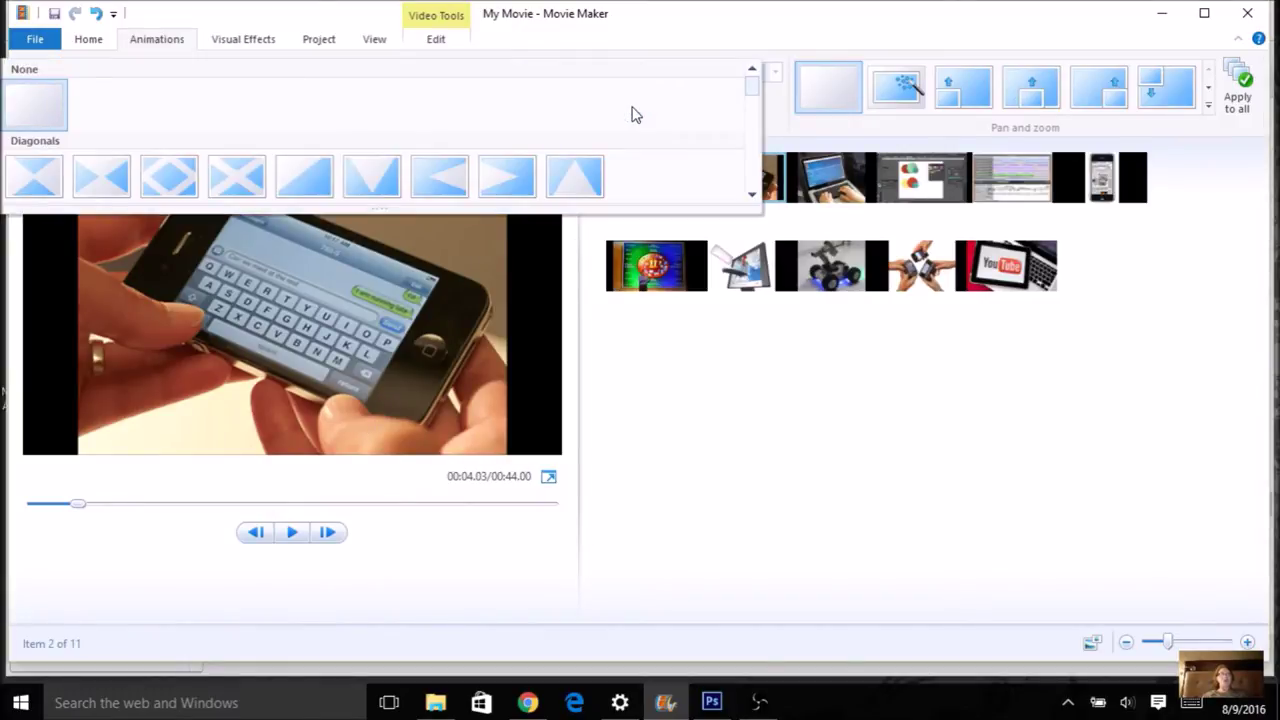
left_click_drag(755, 90, 739, 111)
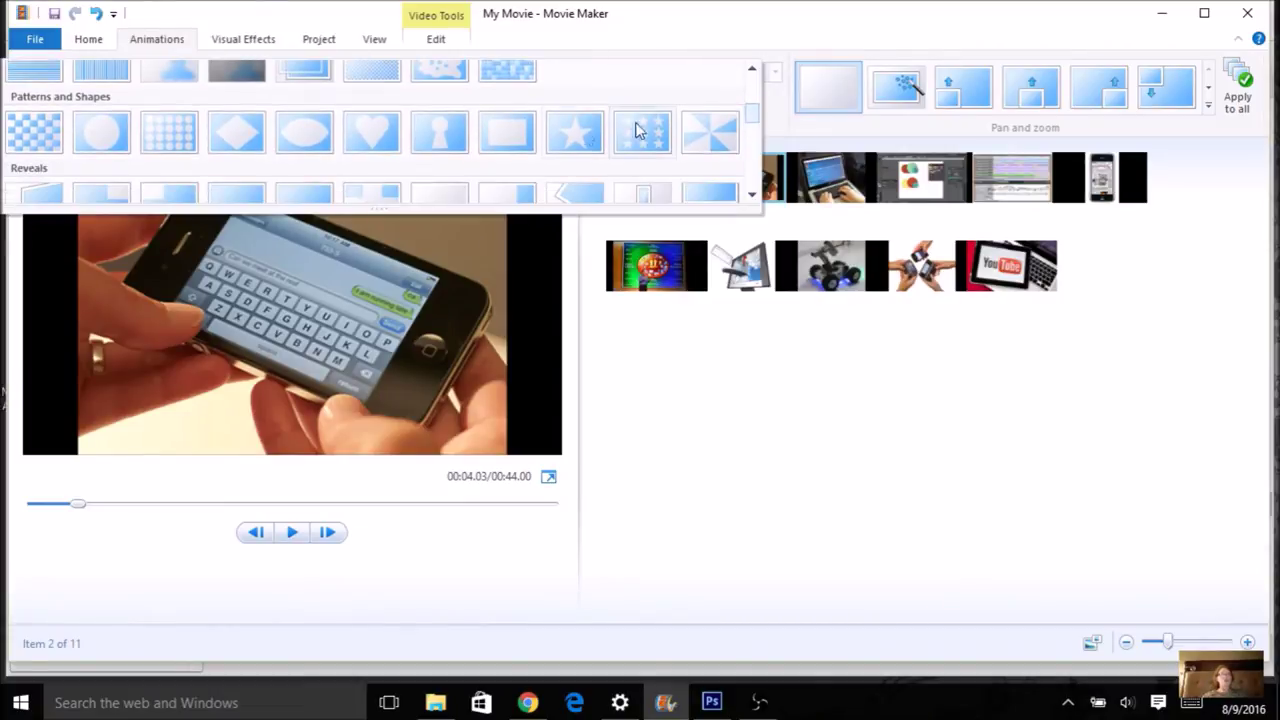
left_click(575, 132)
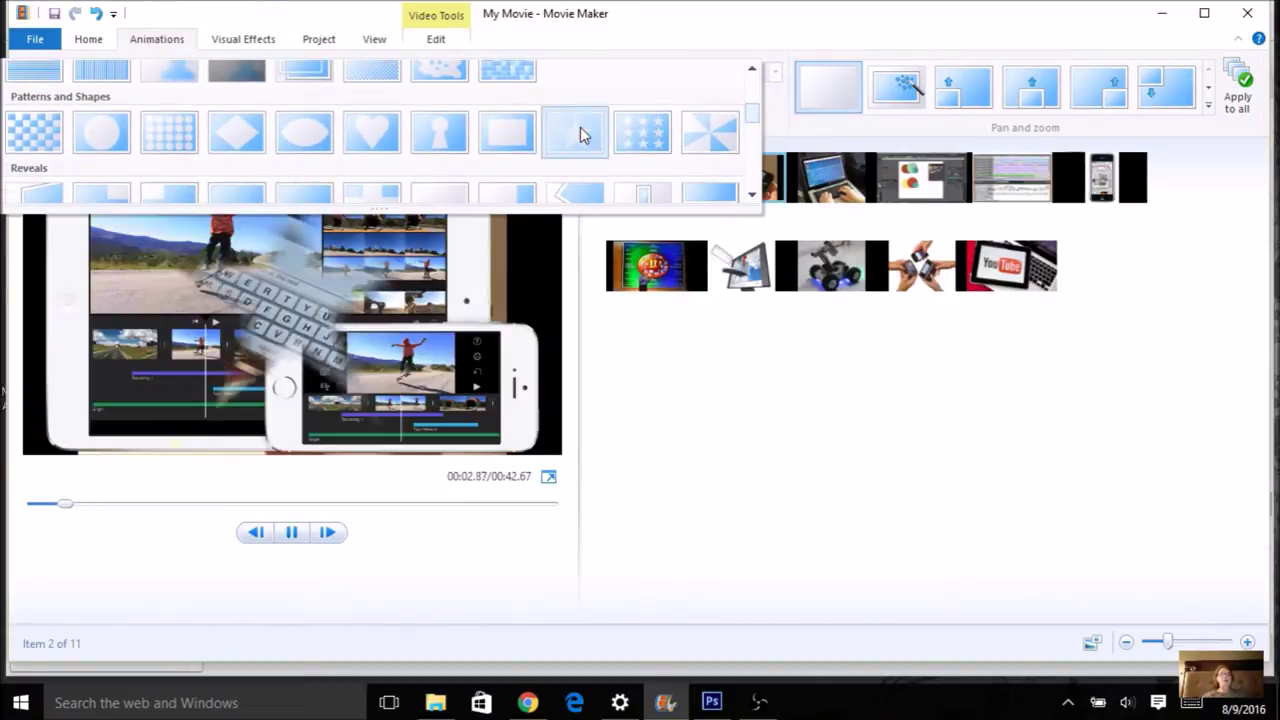
Step: Apply the Pixelate transition to the first picture with a transition duration of 0.50 seconds
left_click(645, 180)
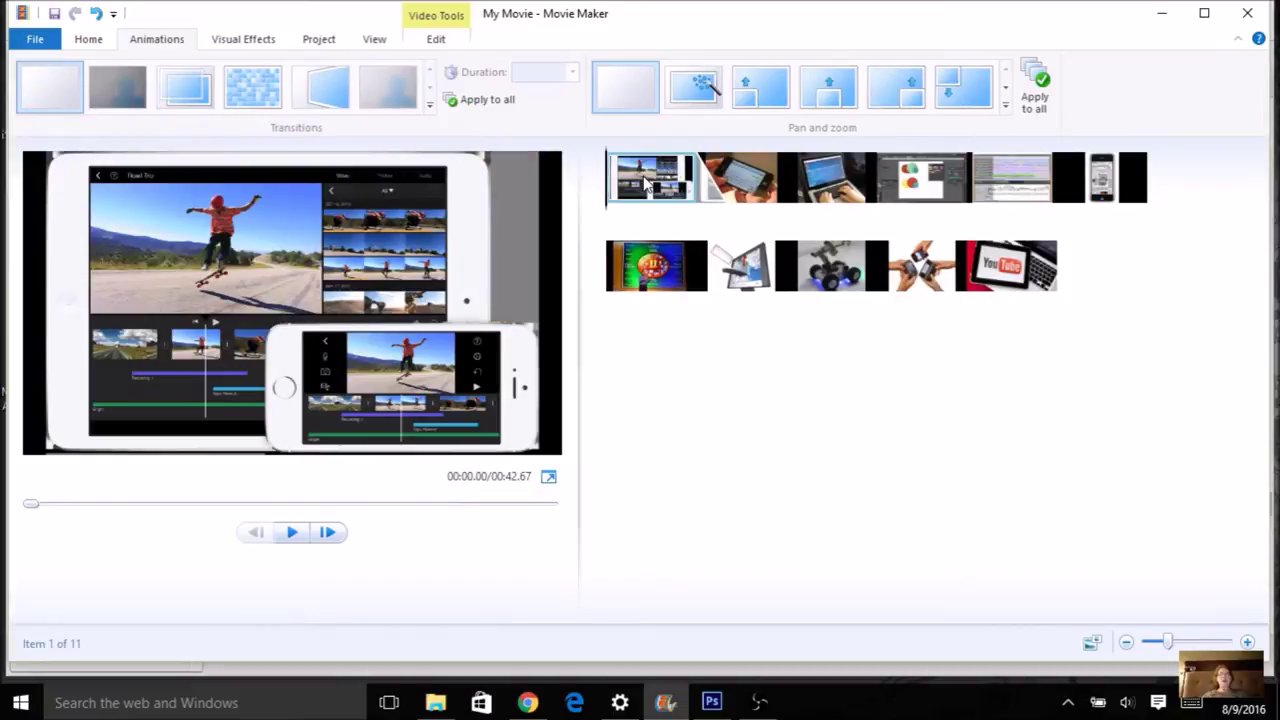
left_click(258, 92)
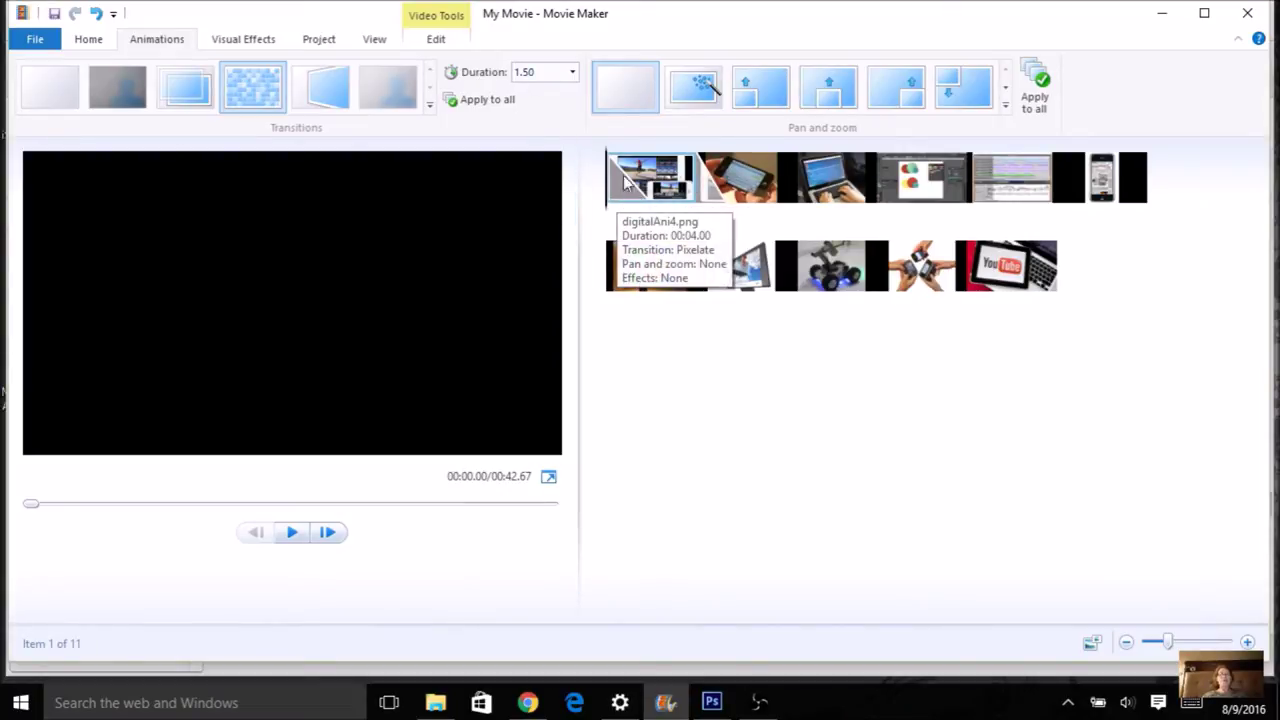
left_click(572, 72)
left_click(540, 110)
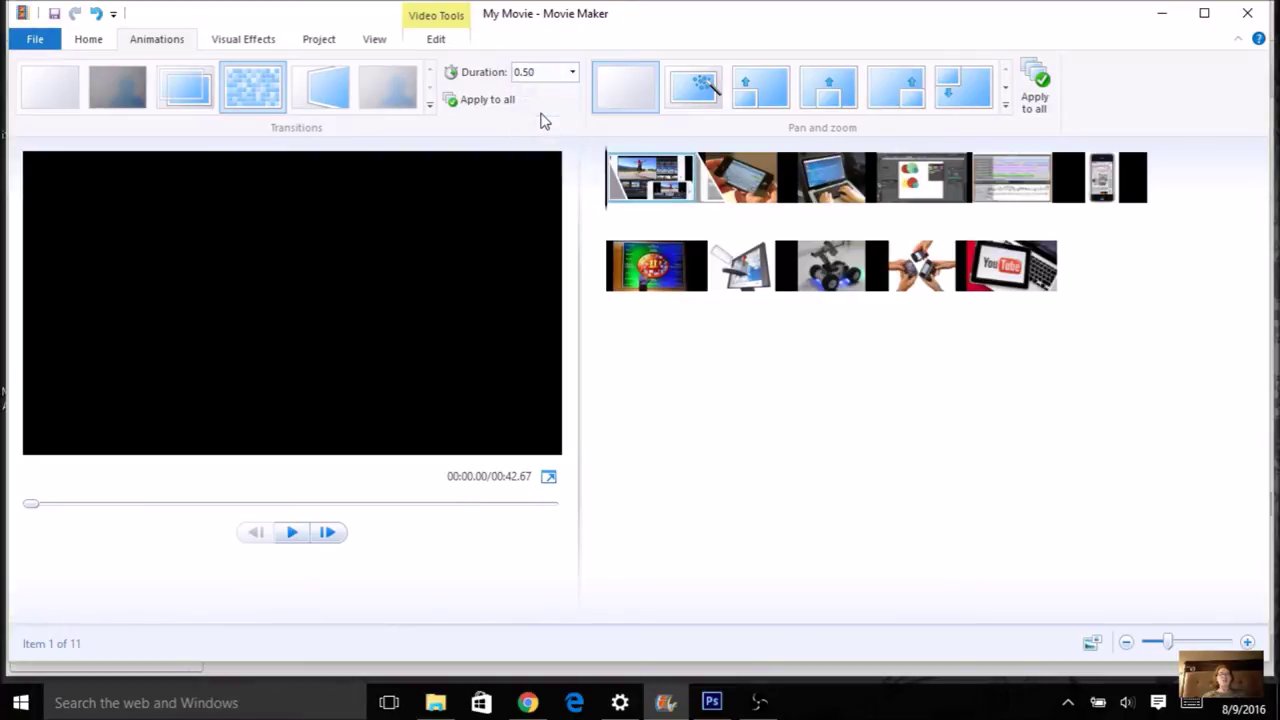
Step: Set the star transition's duration on the second picture to 1.00 second
left_click(709, 193)
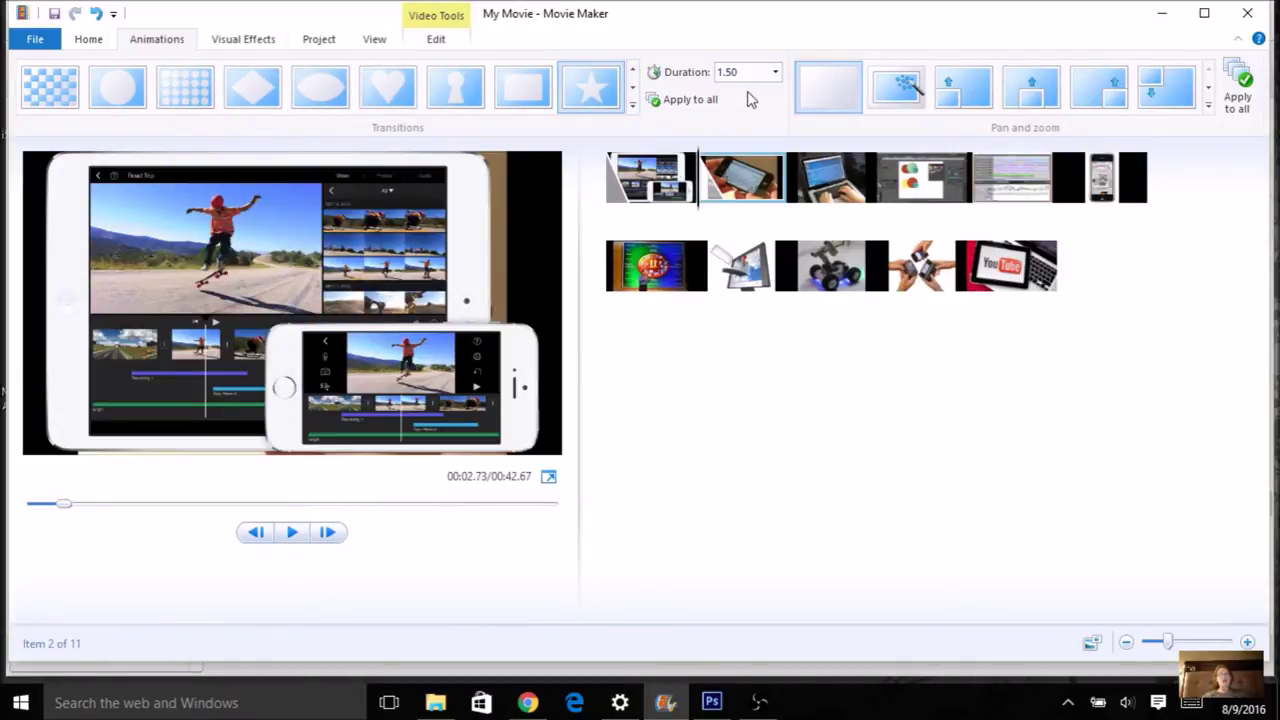
left_click(776, 72)
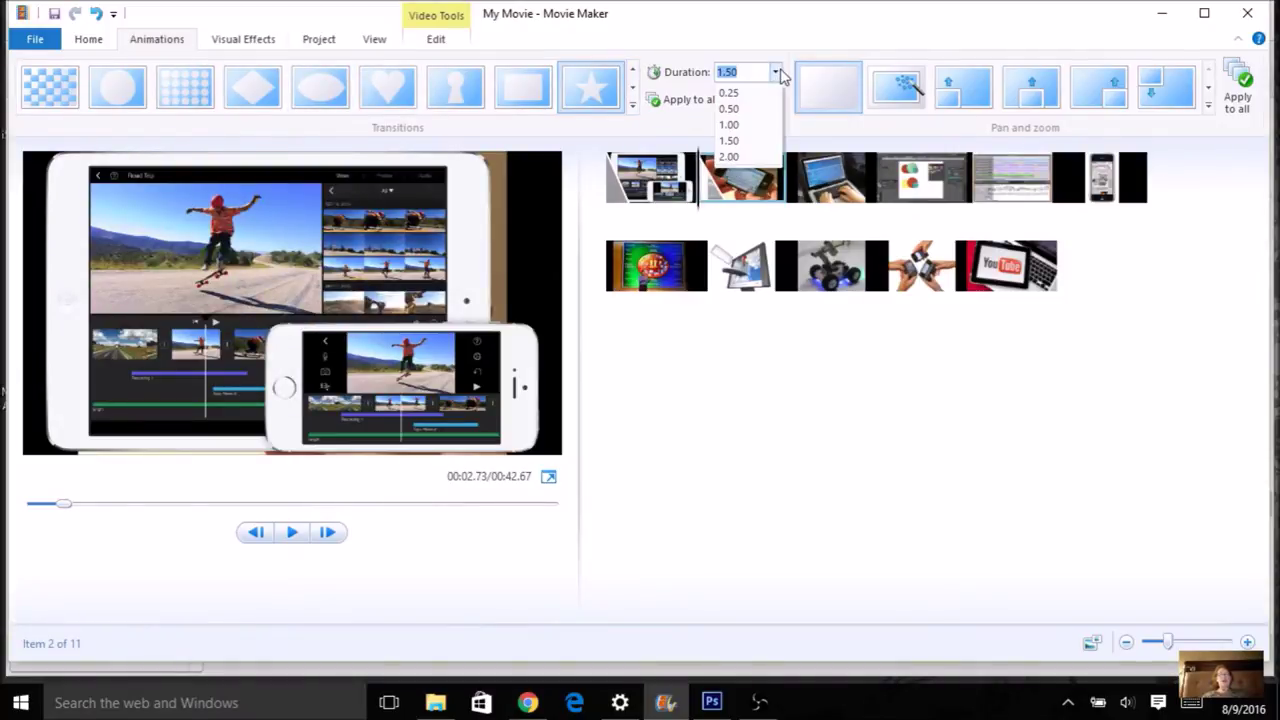
left_click(738, 124)
Step: Give the laptop picture the V-shaped diagonal transition with a duration of 0.50 seconds
left_click(825, 187)
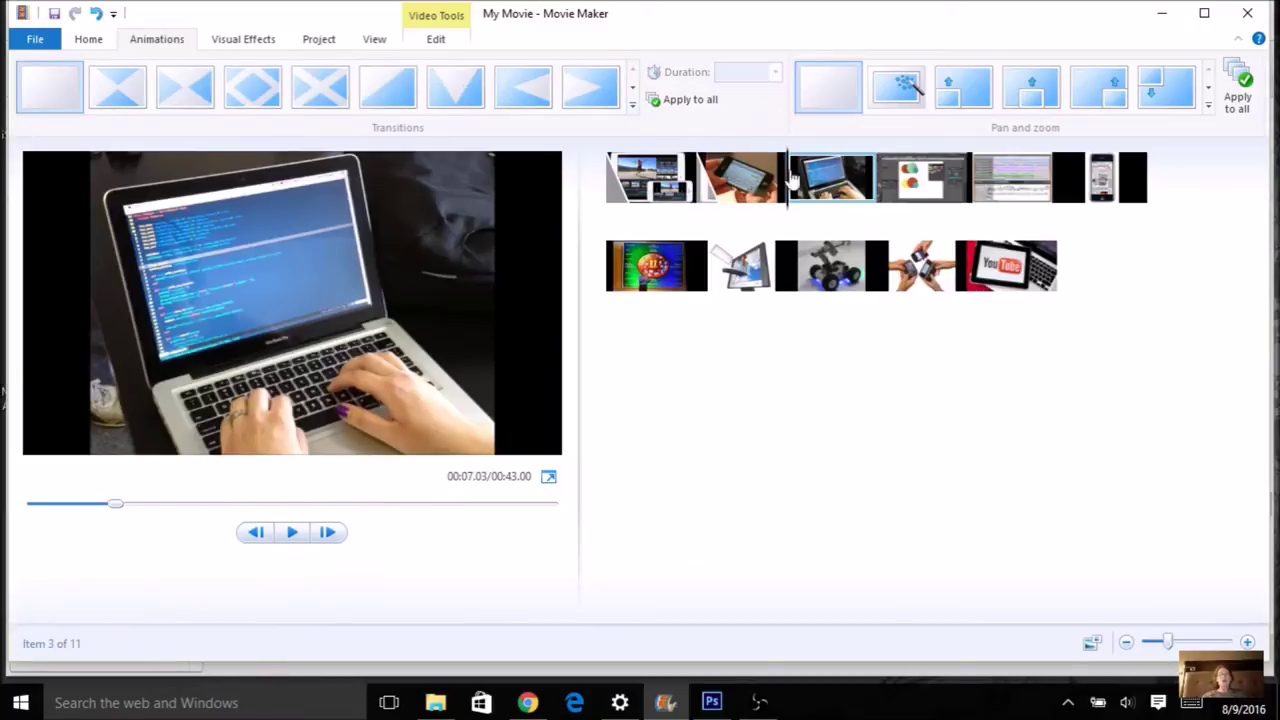
left_click(455, 87)
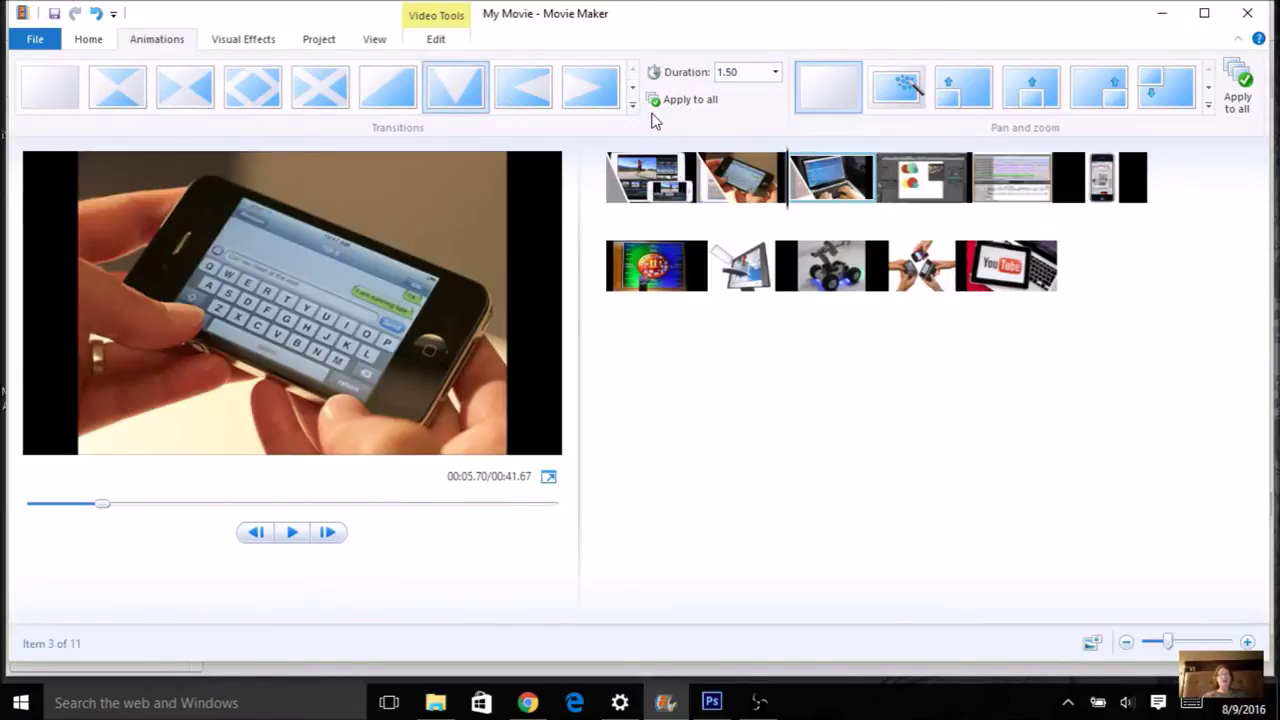
left_click(776, 72)
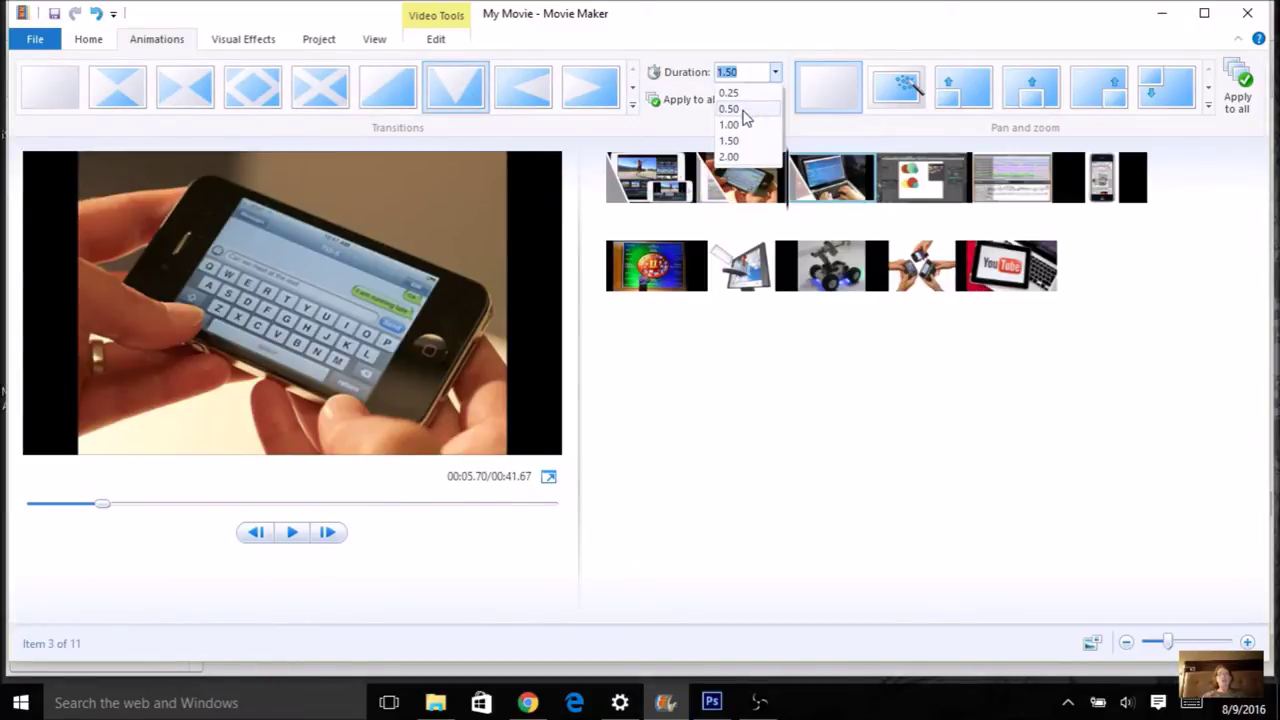
left_click(736, 106)
Step: Apply the pinwheel transition from Patterns and Shapes to the fourth picture, set its duration to 1.00 second and preview it
left_click(905, 190)
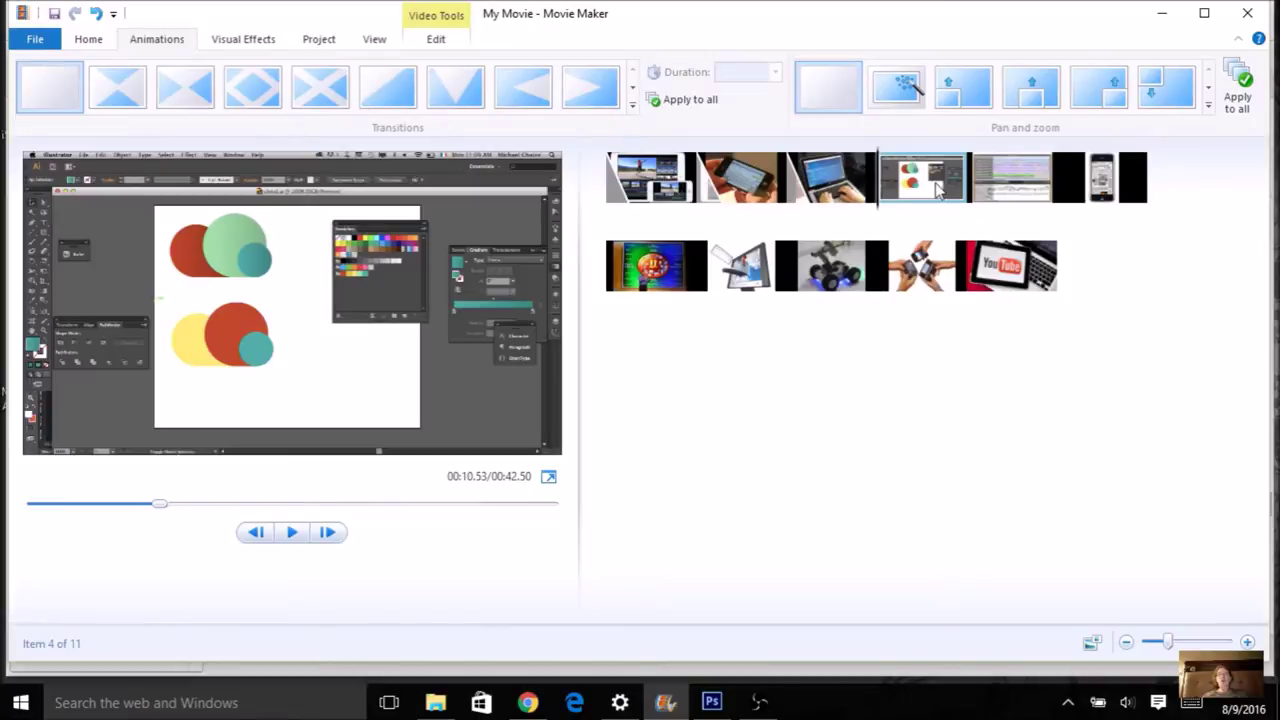
left_click(632, 101)
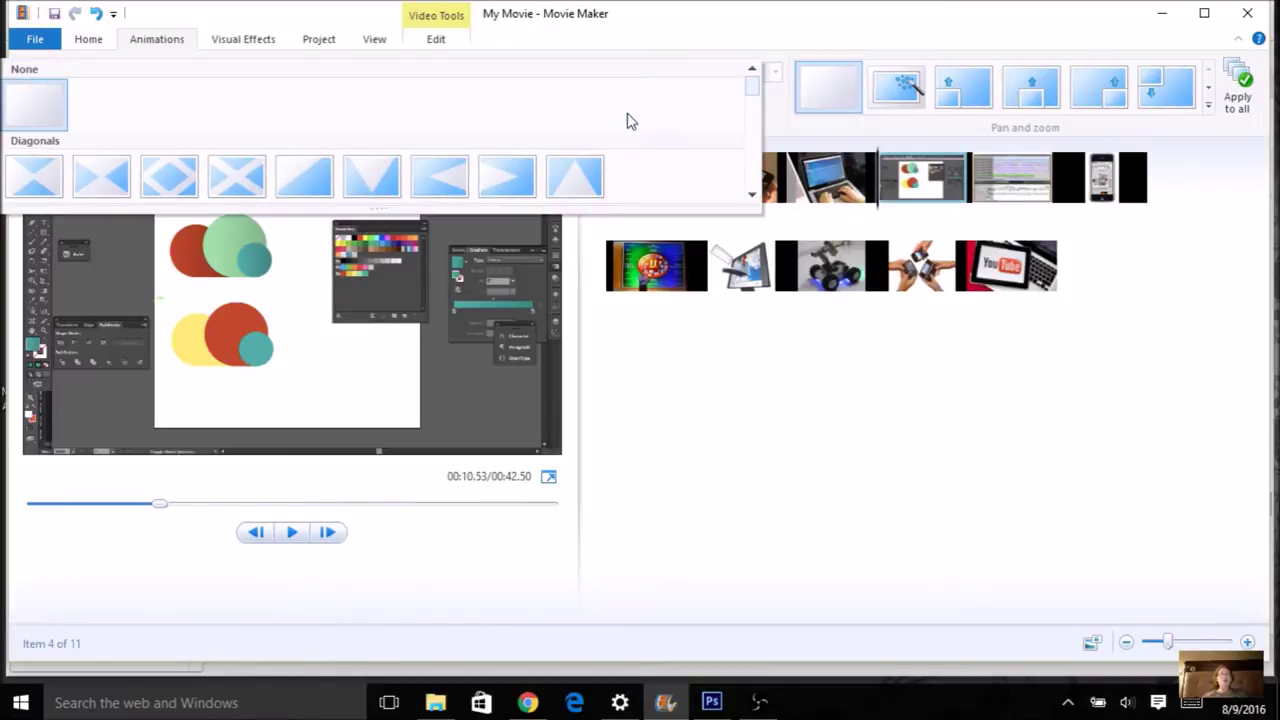
left_click_drag(747, 91, 749, 115)
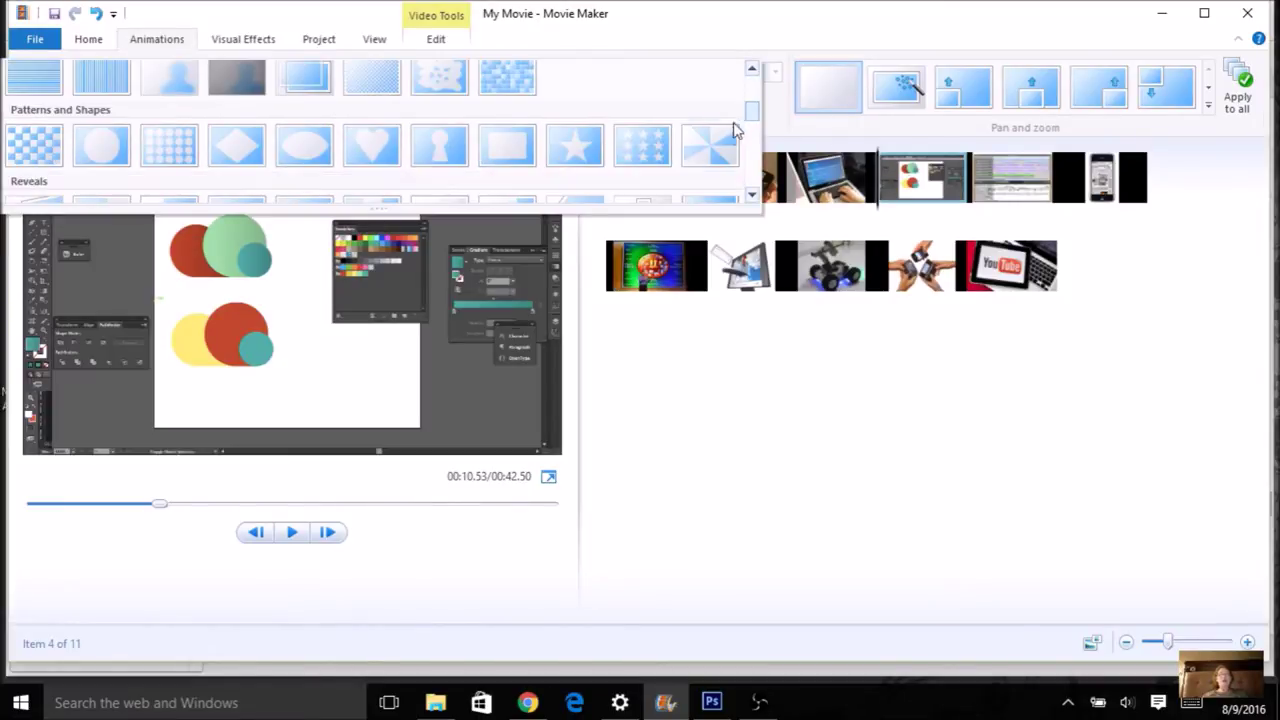
left_click(724, 134)
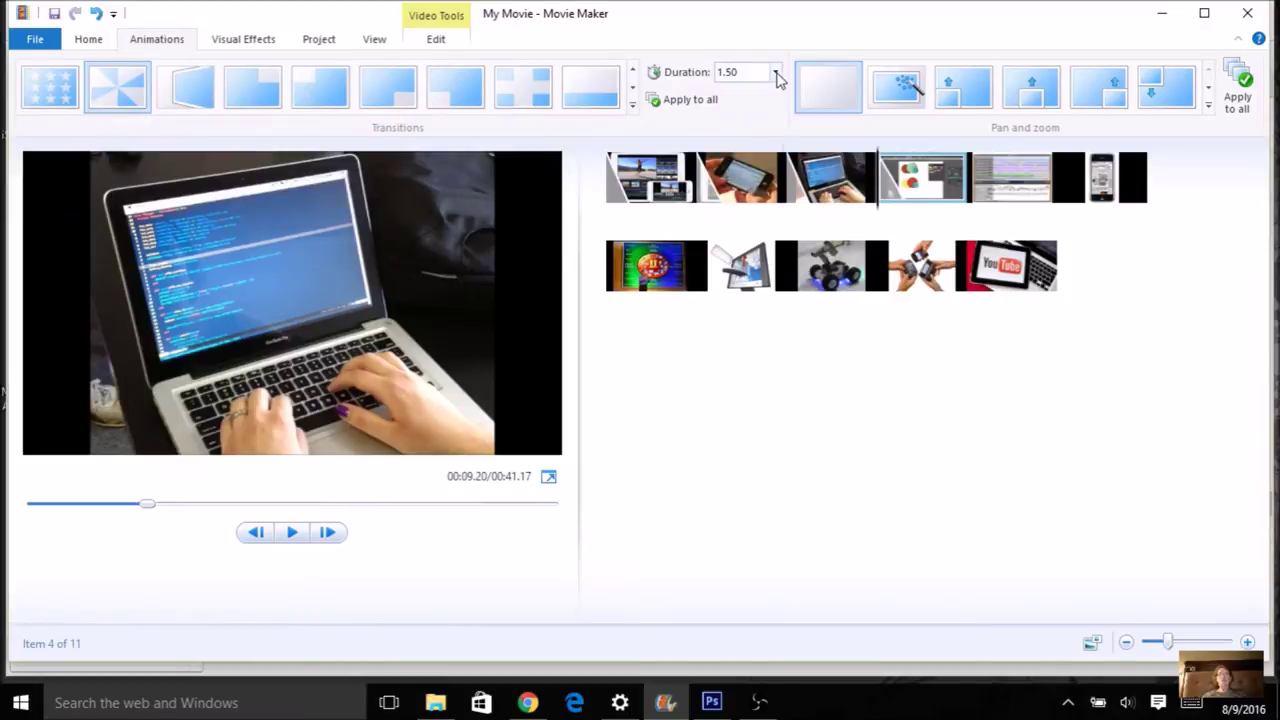
left_click(777, 75)
left_click(751, 123)
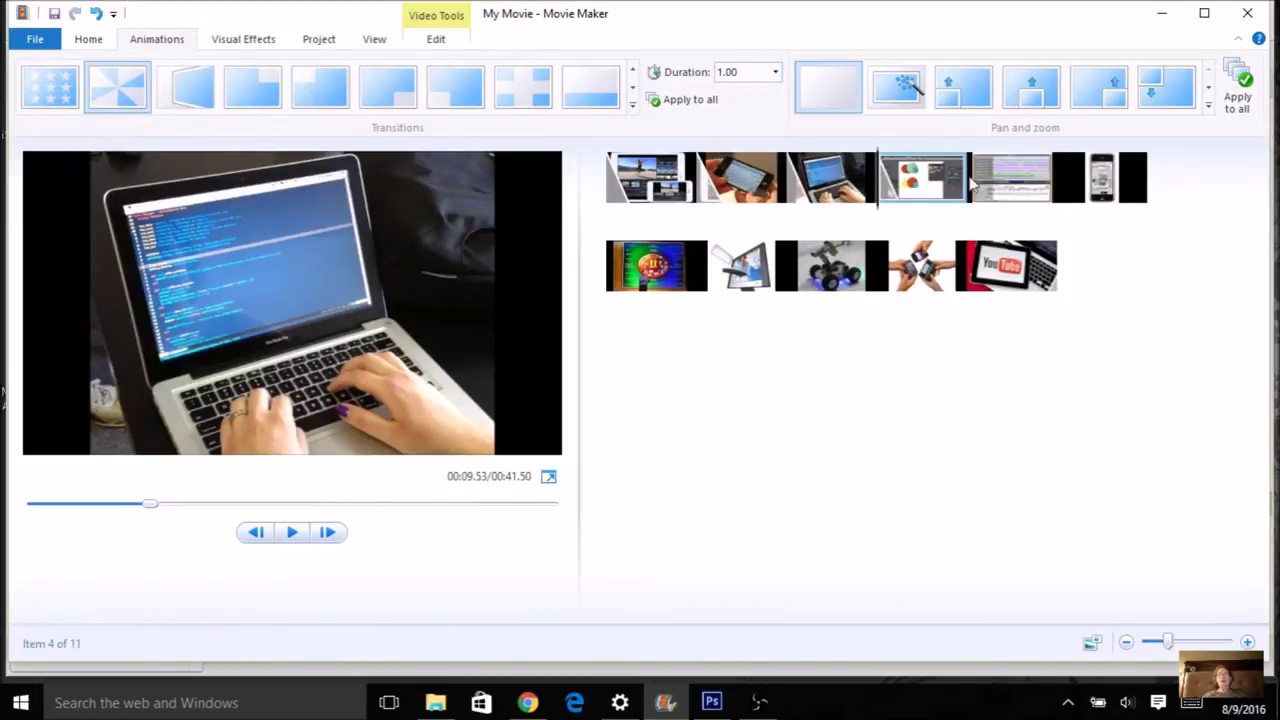
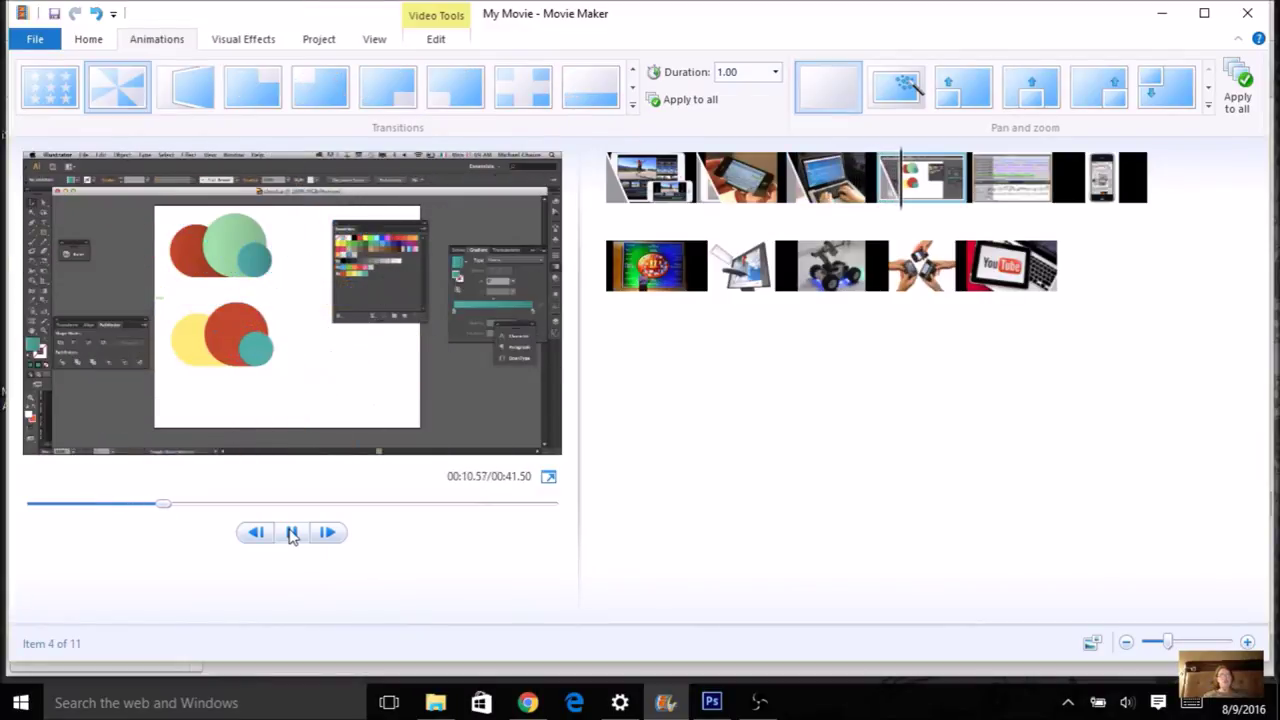
left_click(291, 533)
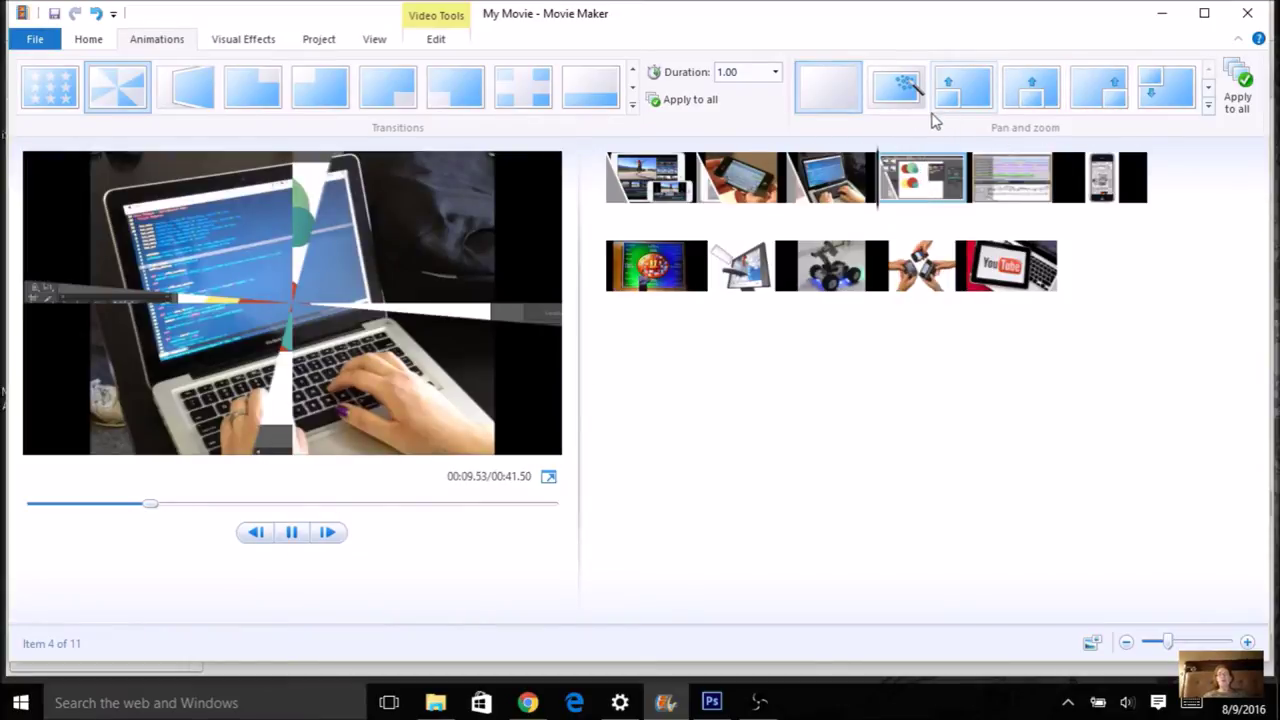
Step: Apply Pan down along left to the first picture and the bottom-left corner zoom-in effect to the second picture
mouse_move(667, 185)
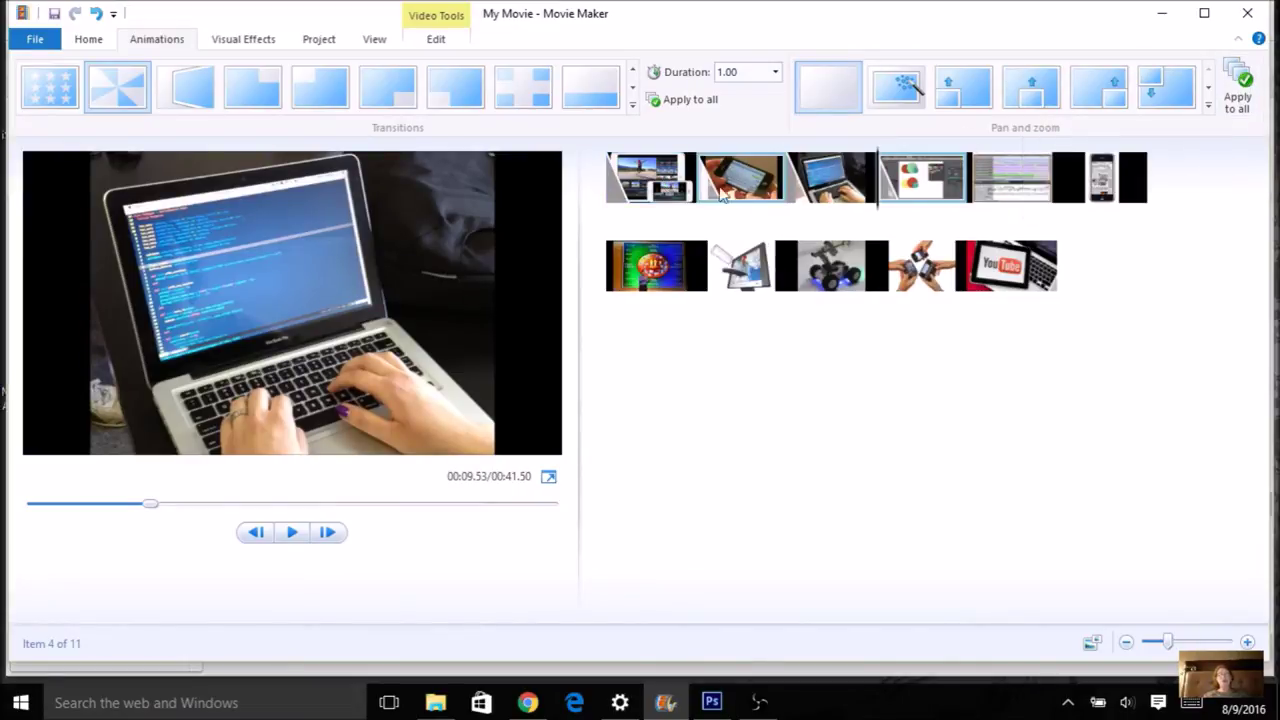
left_click(667, 185)
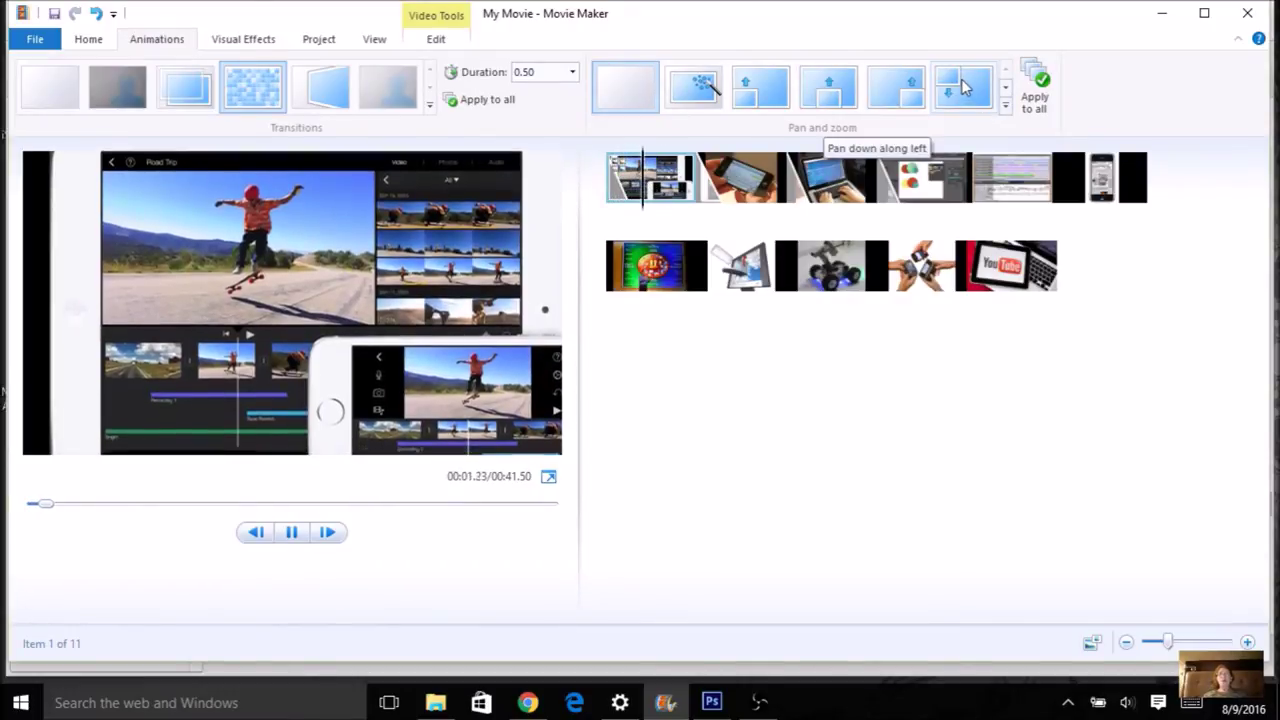
key("Right")
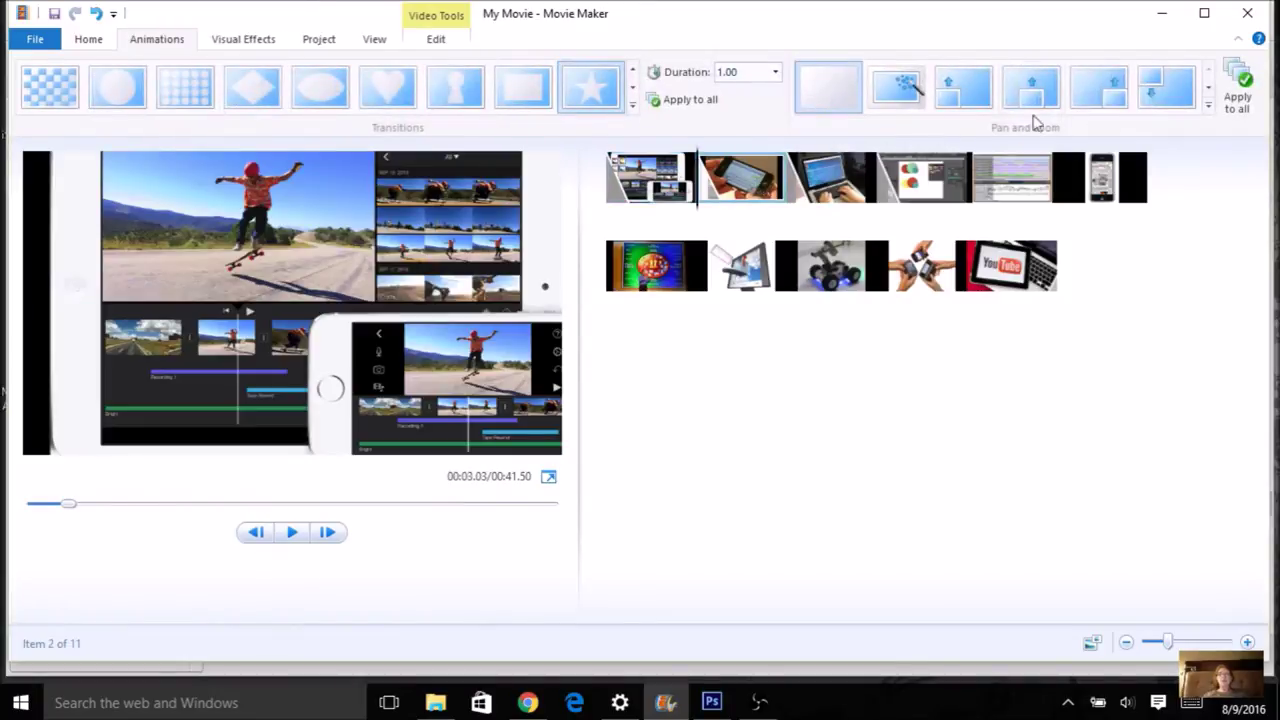
left_click(1208, 104)
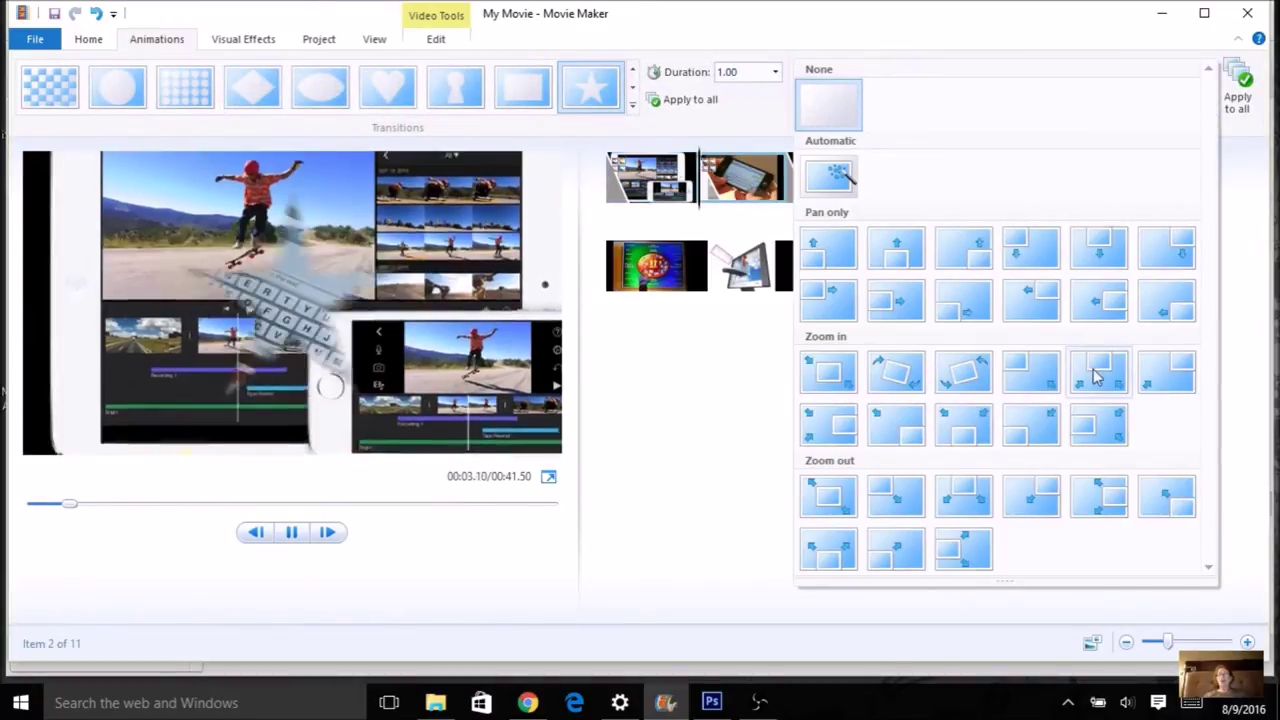
left_click(1012, 436)
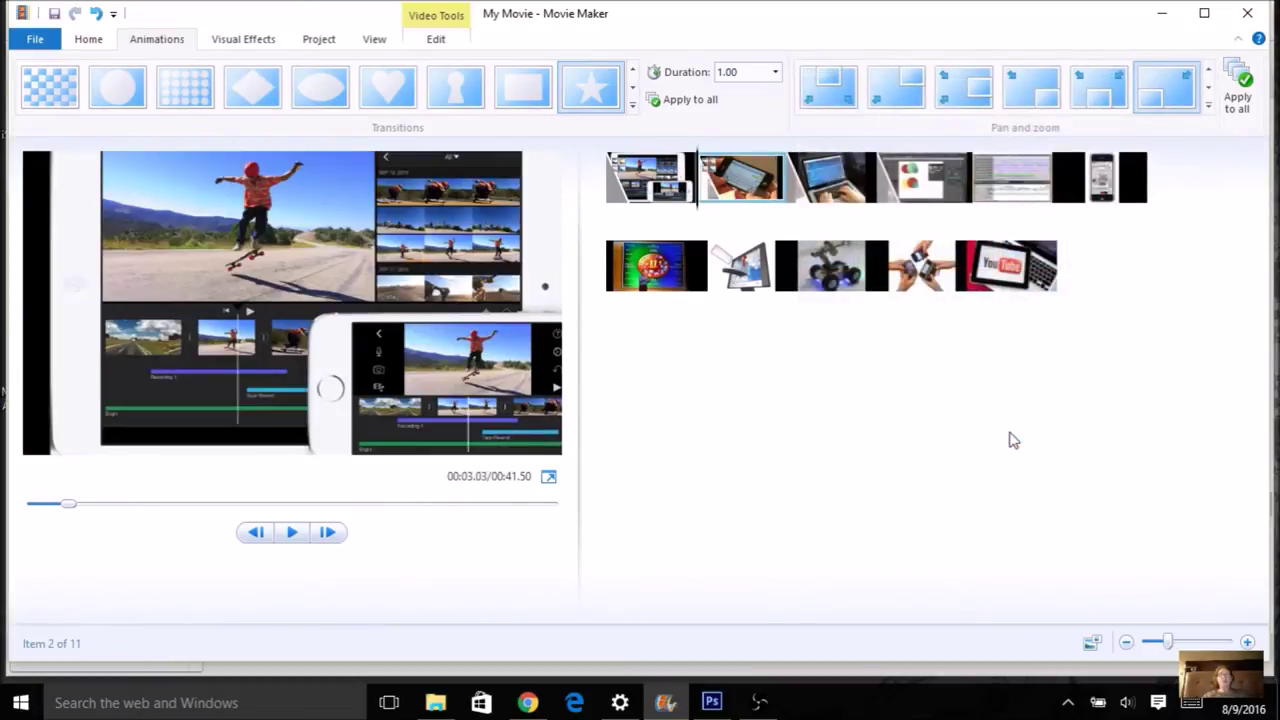
Step: Apply the bottom-right corner zoom-in effect to the laptop picture
left_click(811, 201)
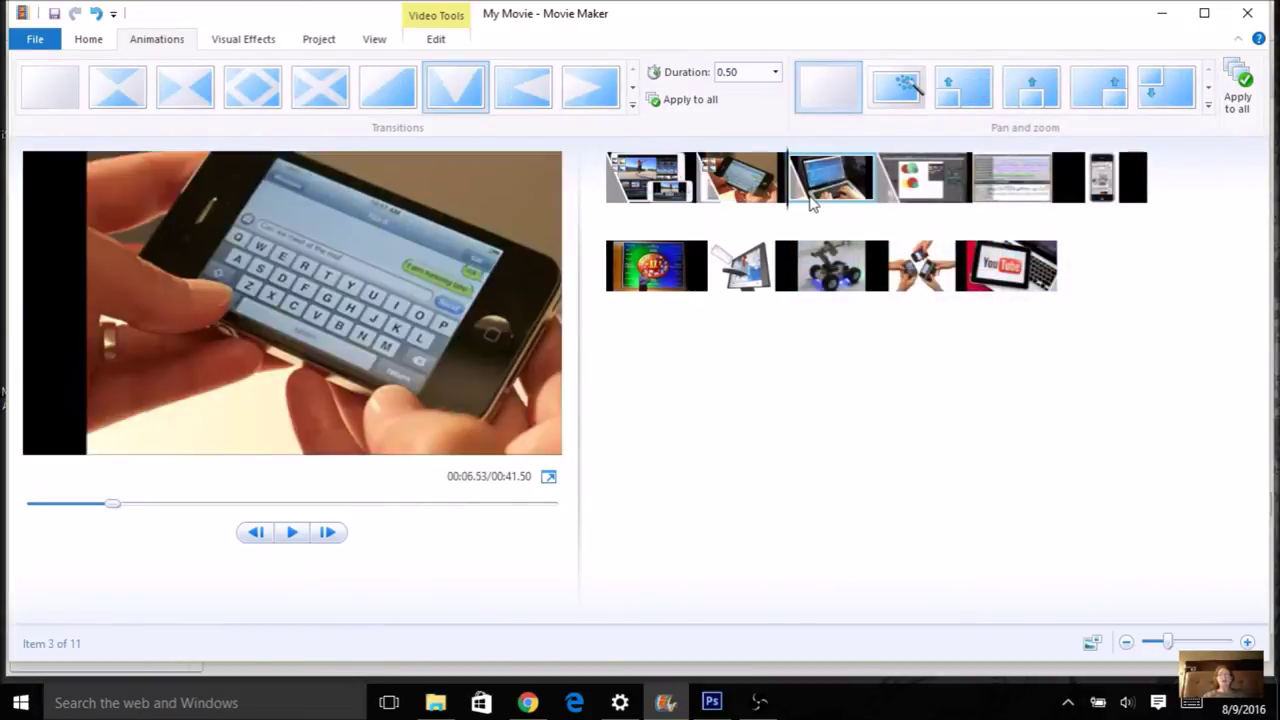
left_click(1207, 104)
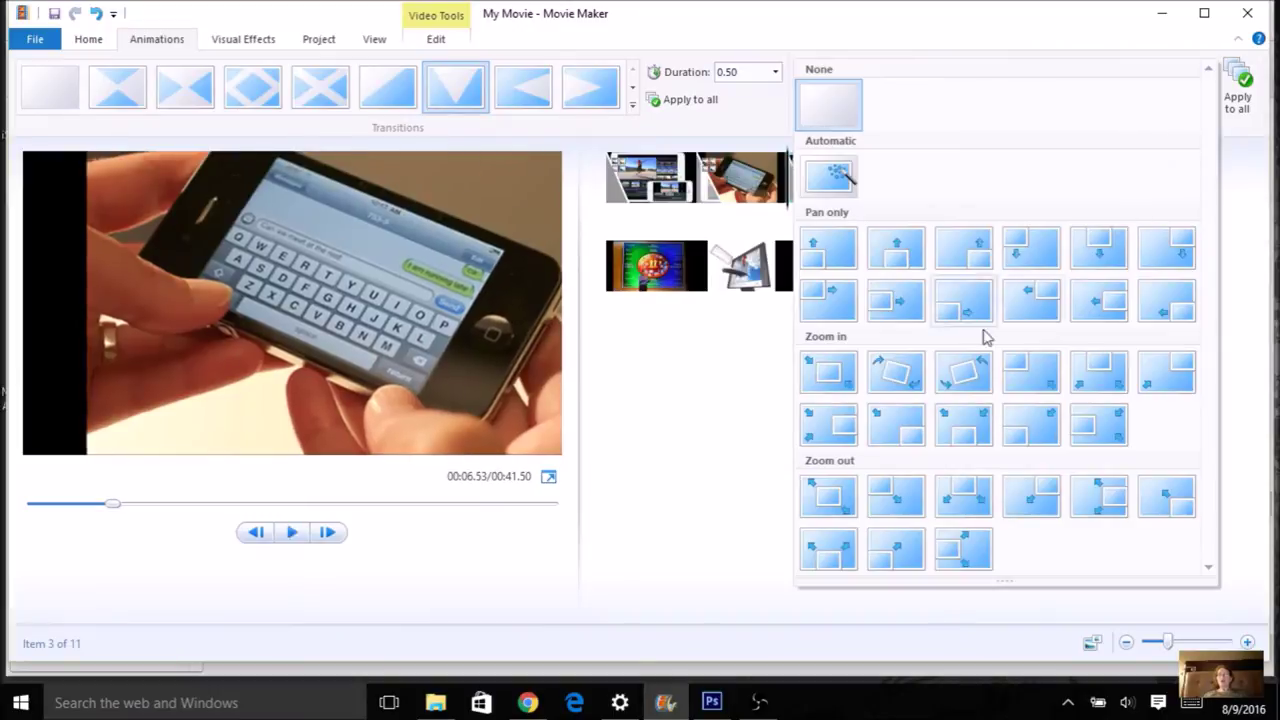
left_click(897, 422)
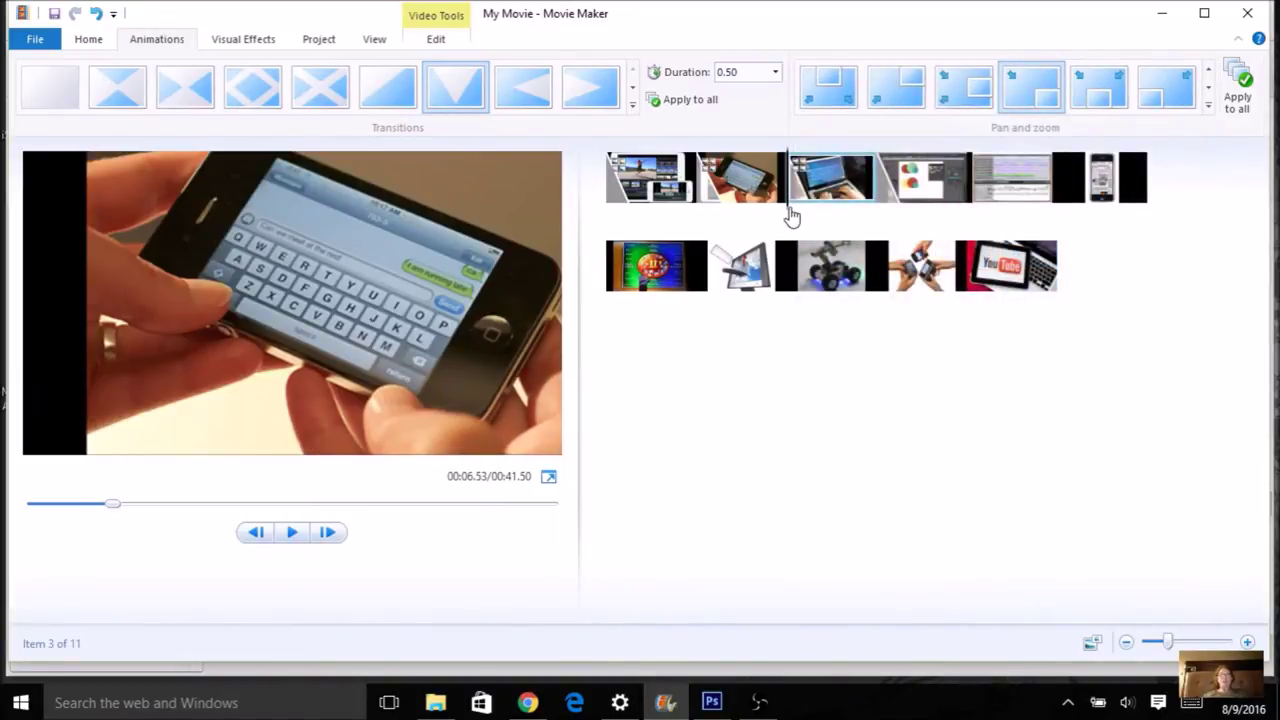
Step: Play the movie from the beginning through the fifth picture to review the transitions and pan and zoom effects
left_click(611, 222)
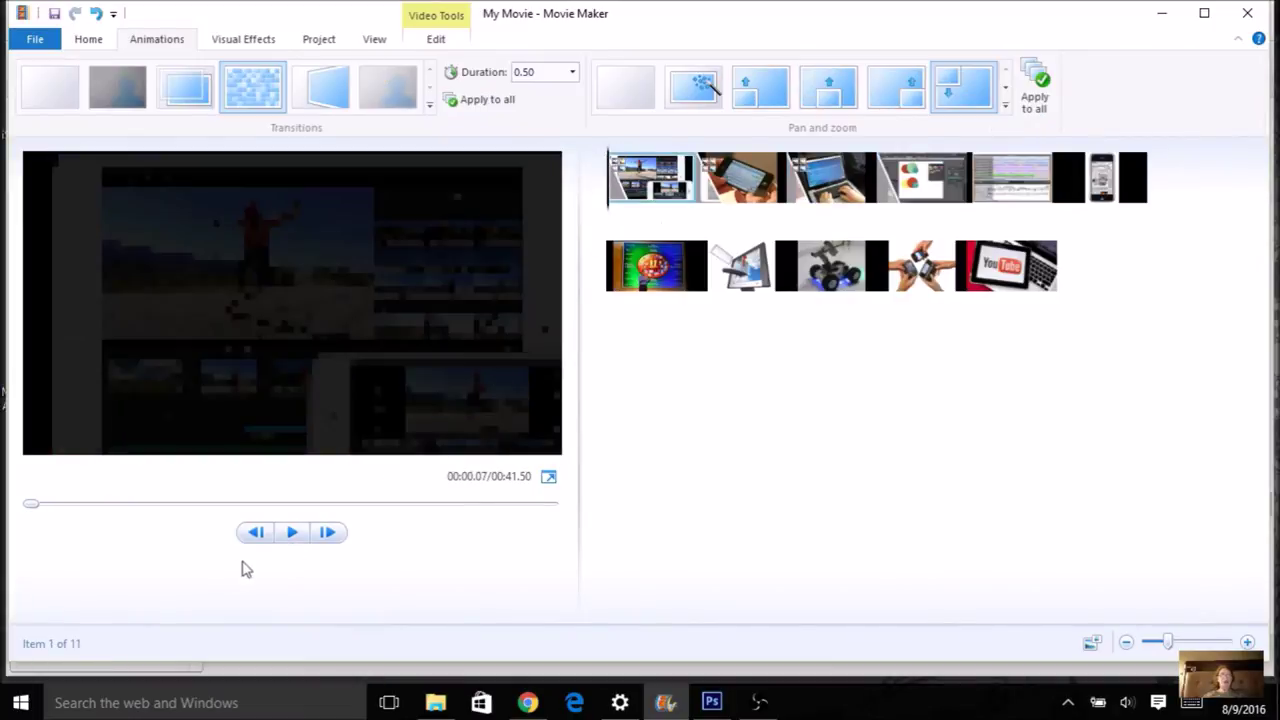
left_click(289, 534)
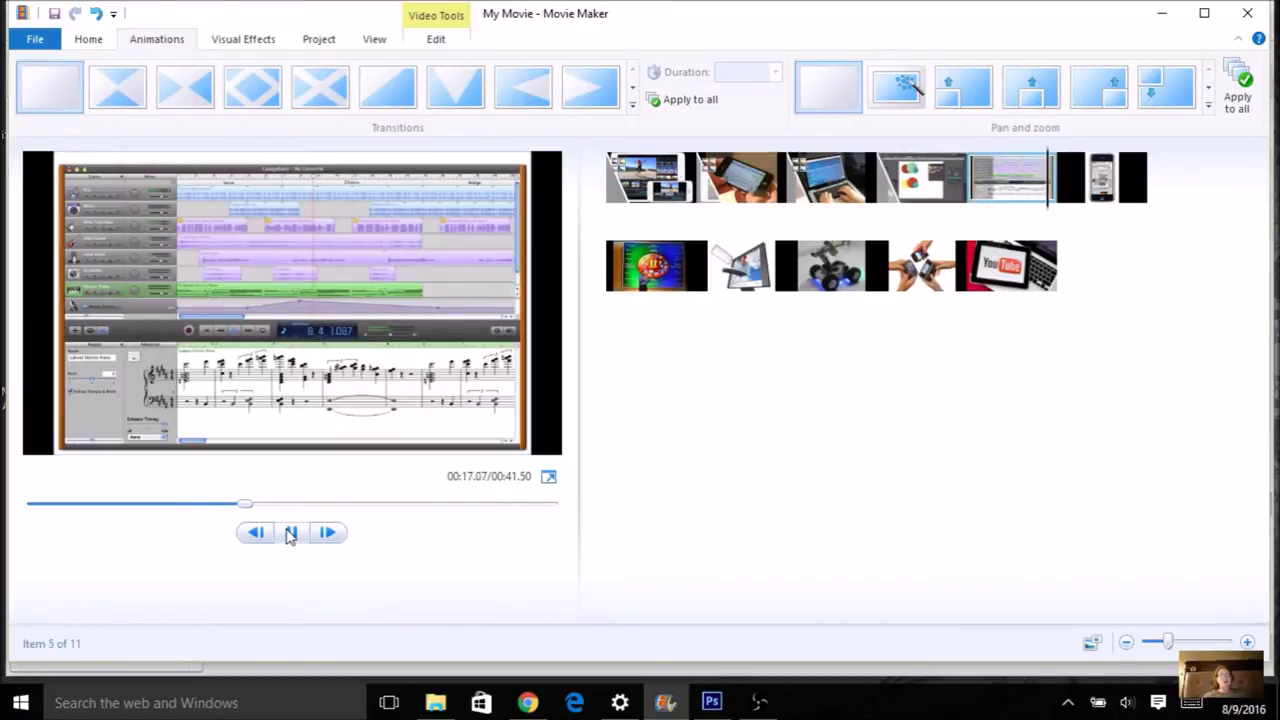
left_click(290, 533)
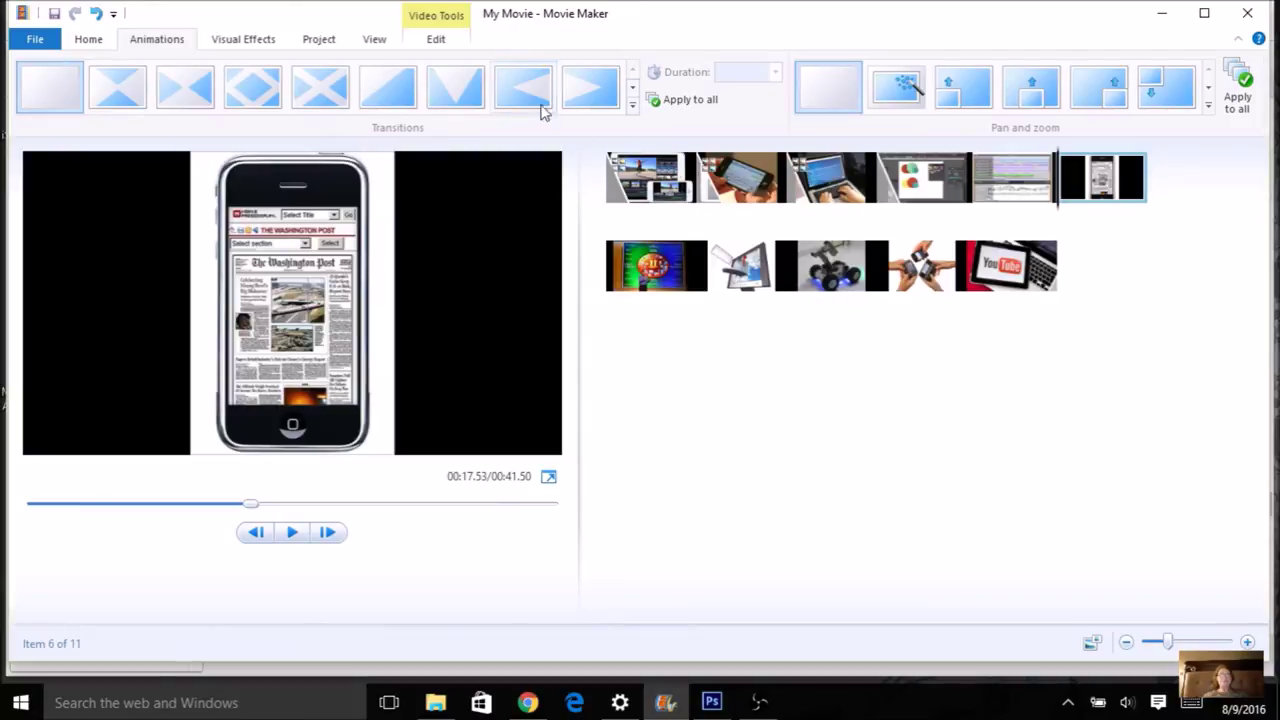
Step: Browse the visual effects for the laptop picture down to Motions and Fades and preview the hue effect that cycles the entire color spectrum
left_click(245, 40)
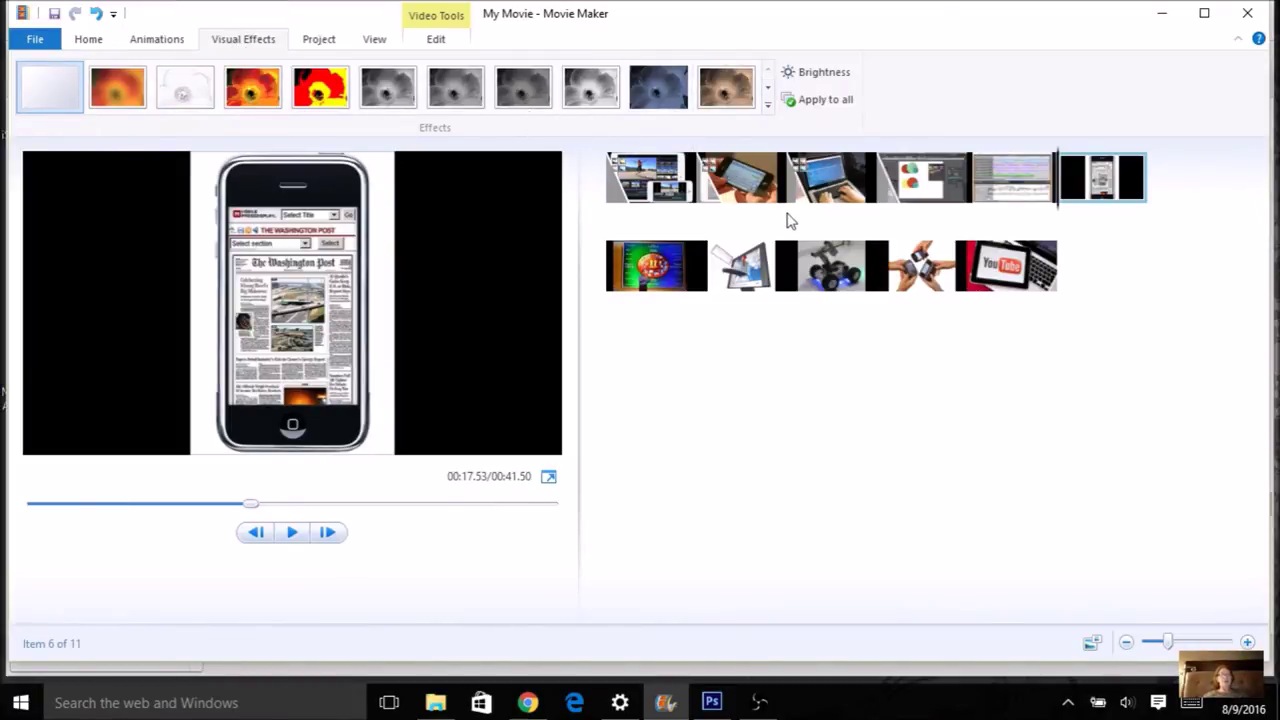
left_click(824, 178)
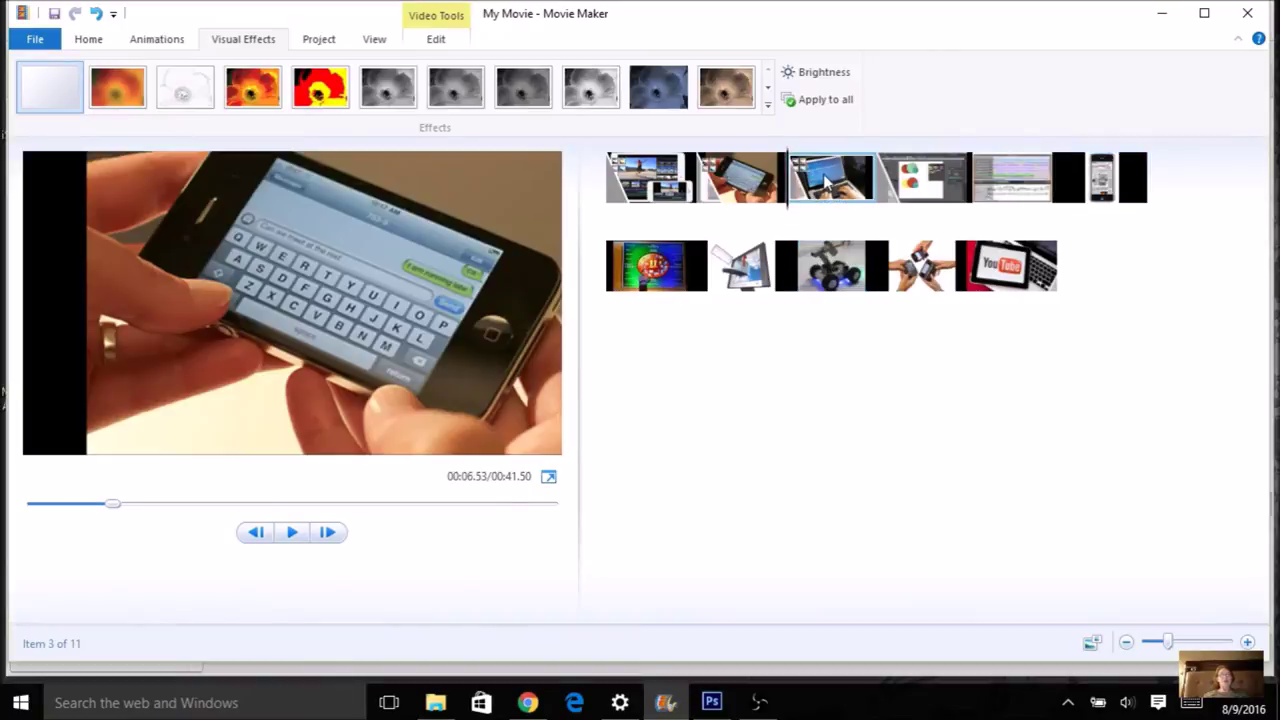
left_click(768, 107)
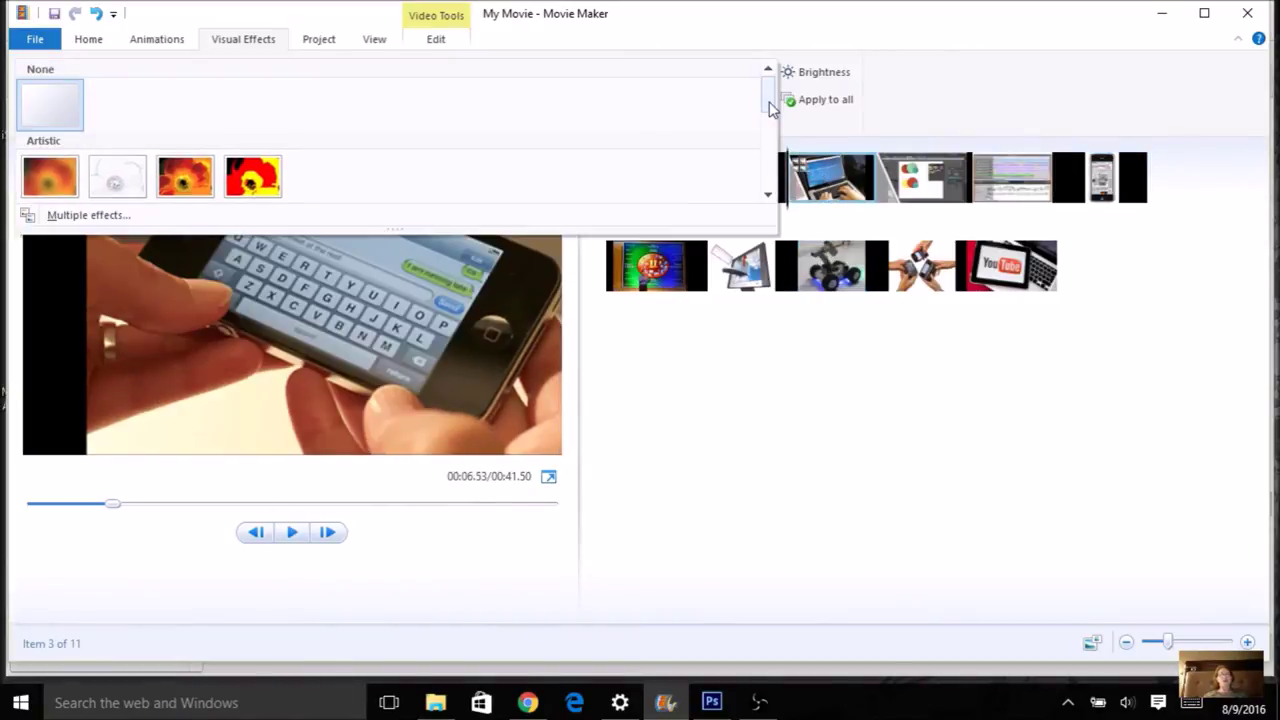
left_click_drag(767, 95, 726, 194)
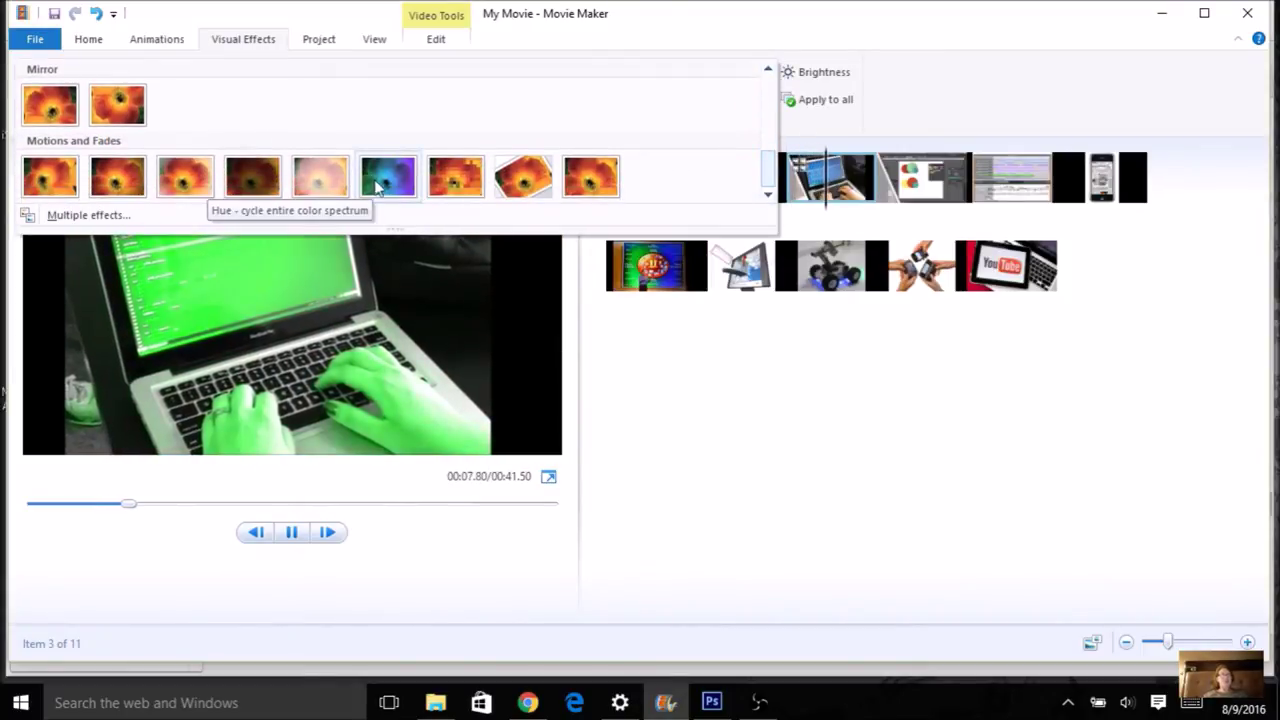
left_click(771, 346)
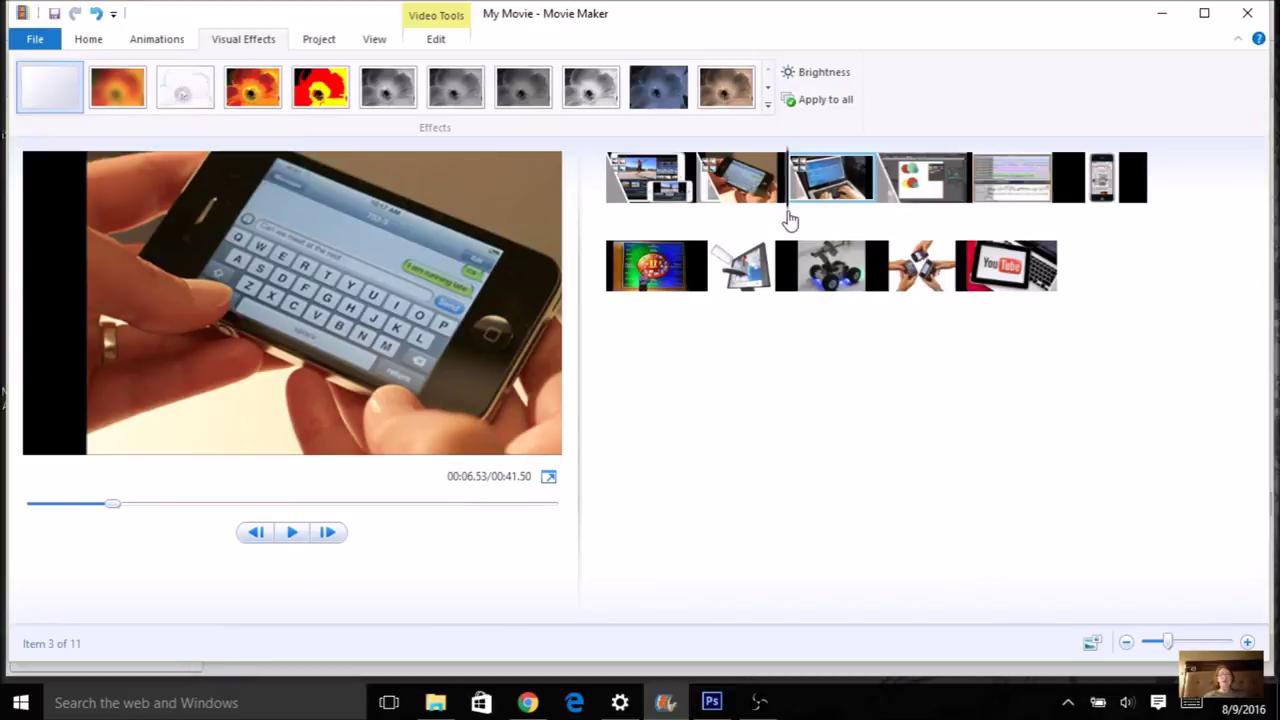
Step: Insert a title before the first picture reading "My Tech Life", "By" and "Student Name" on three lines and move the text up to the middle
left_click(609, 185)
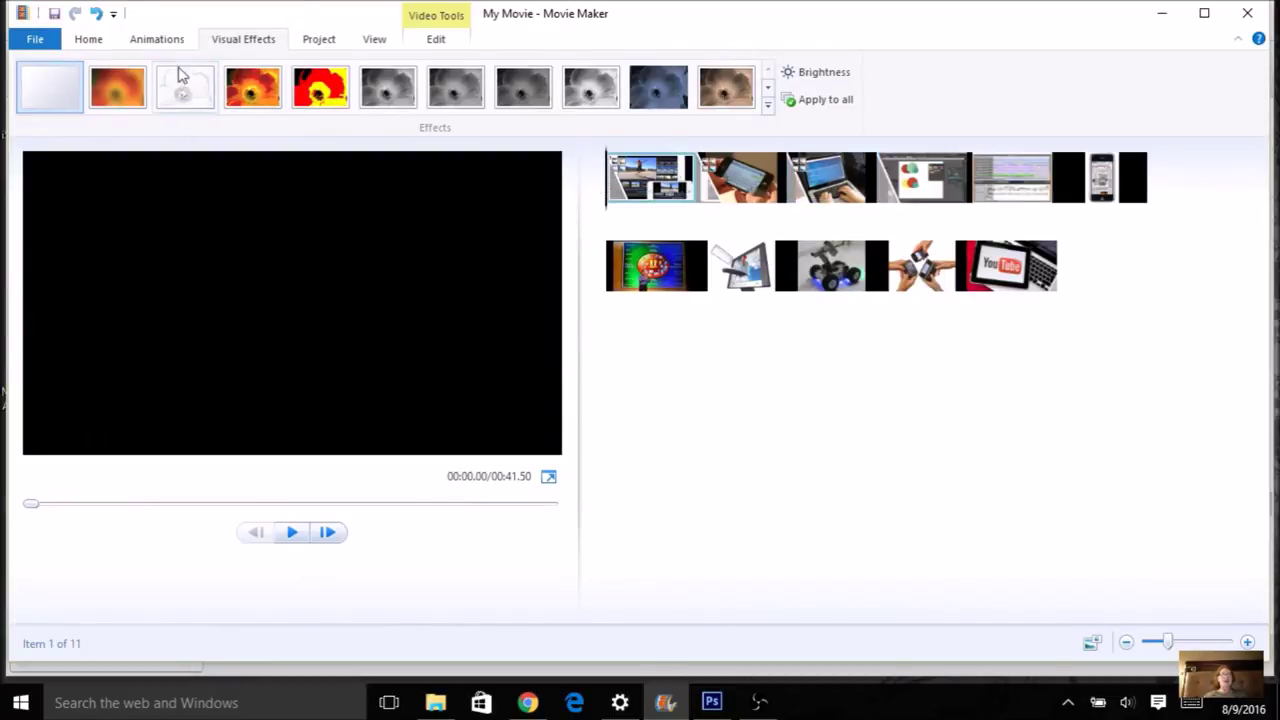
left_click(89, 40)
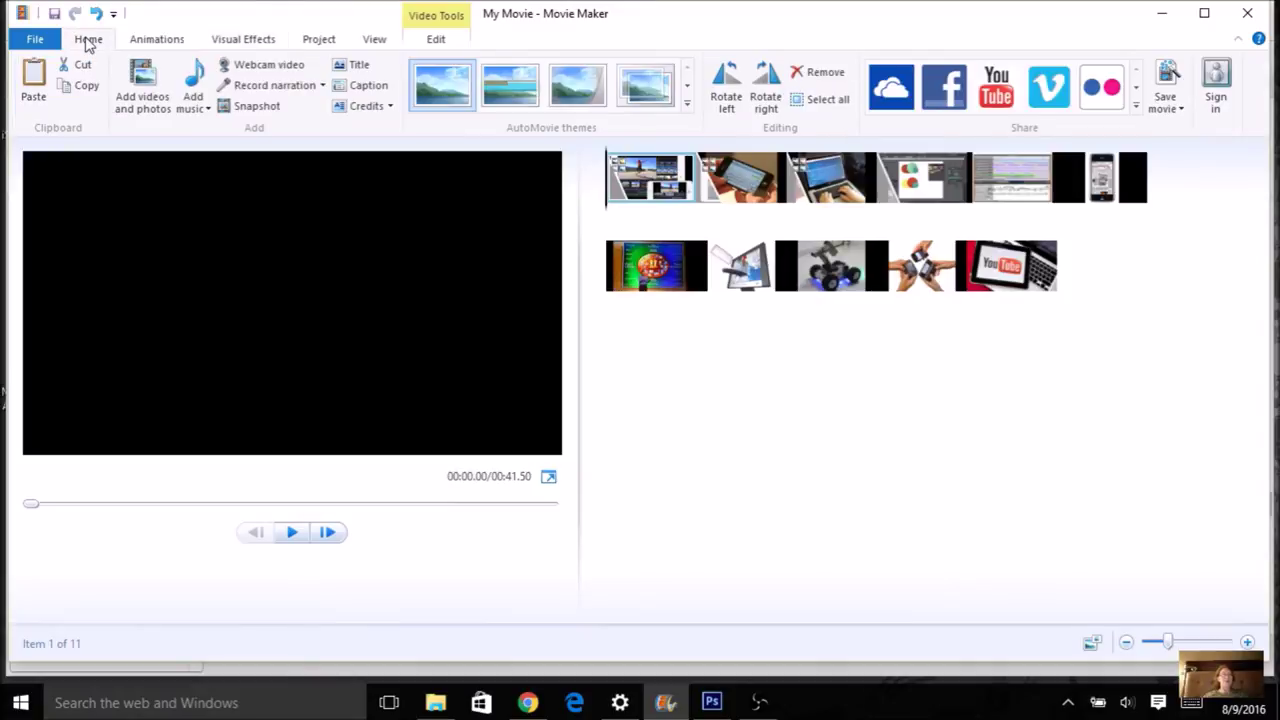
left_click(359, 66)
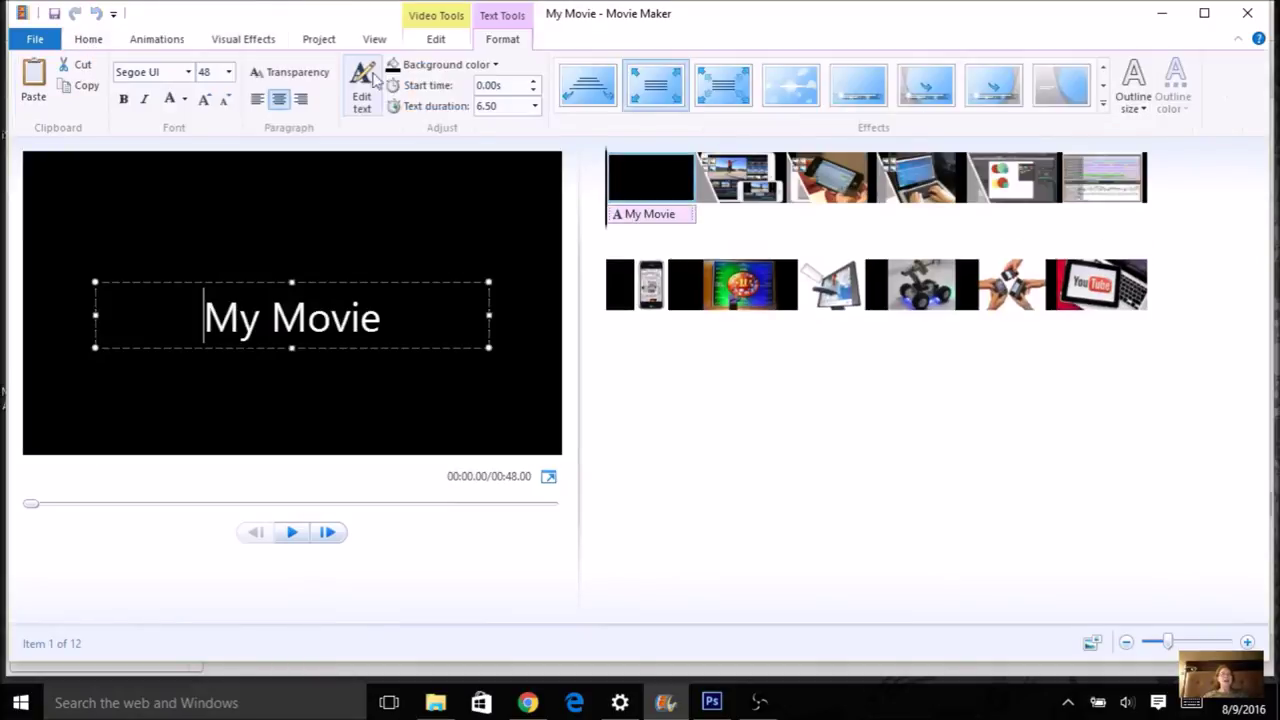
left_click_drag(382, 322, 237, 330)
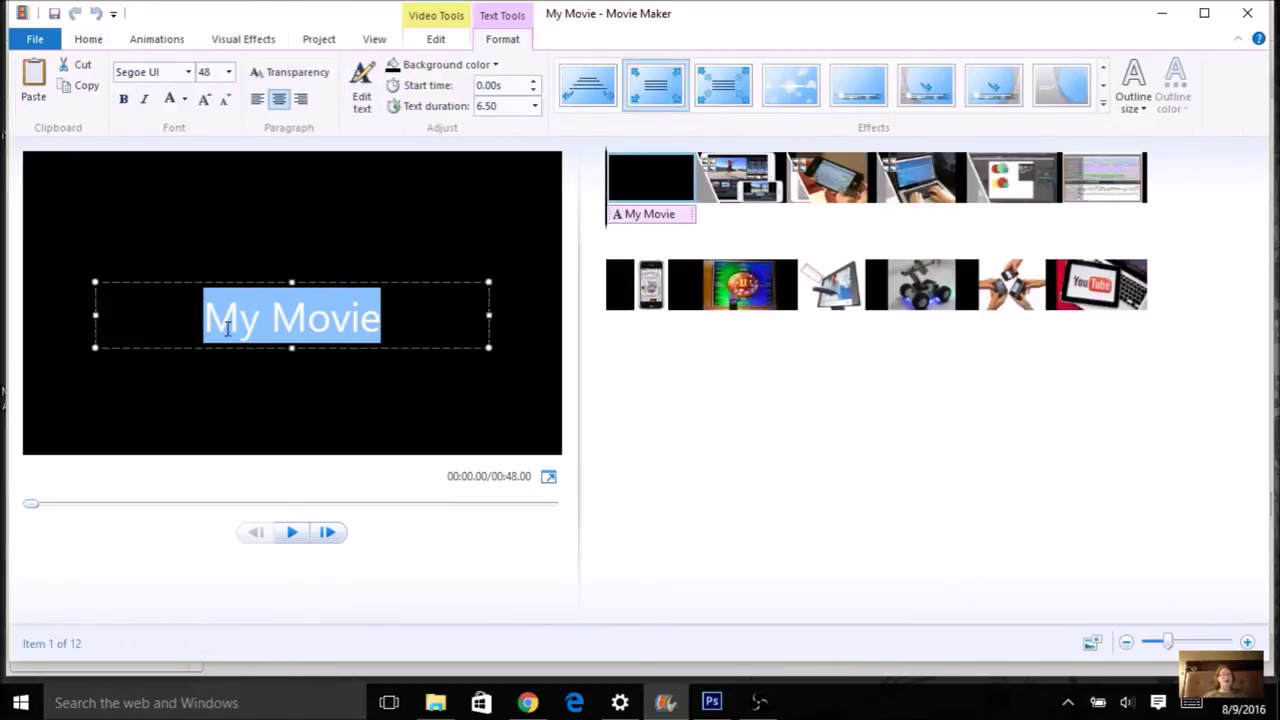
type("My T")
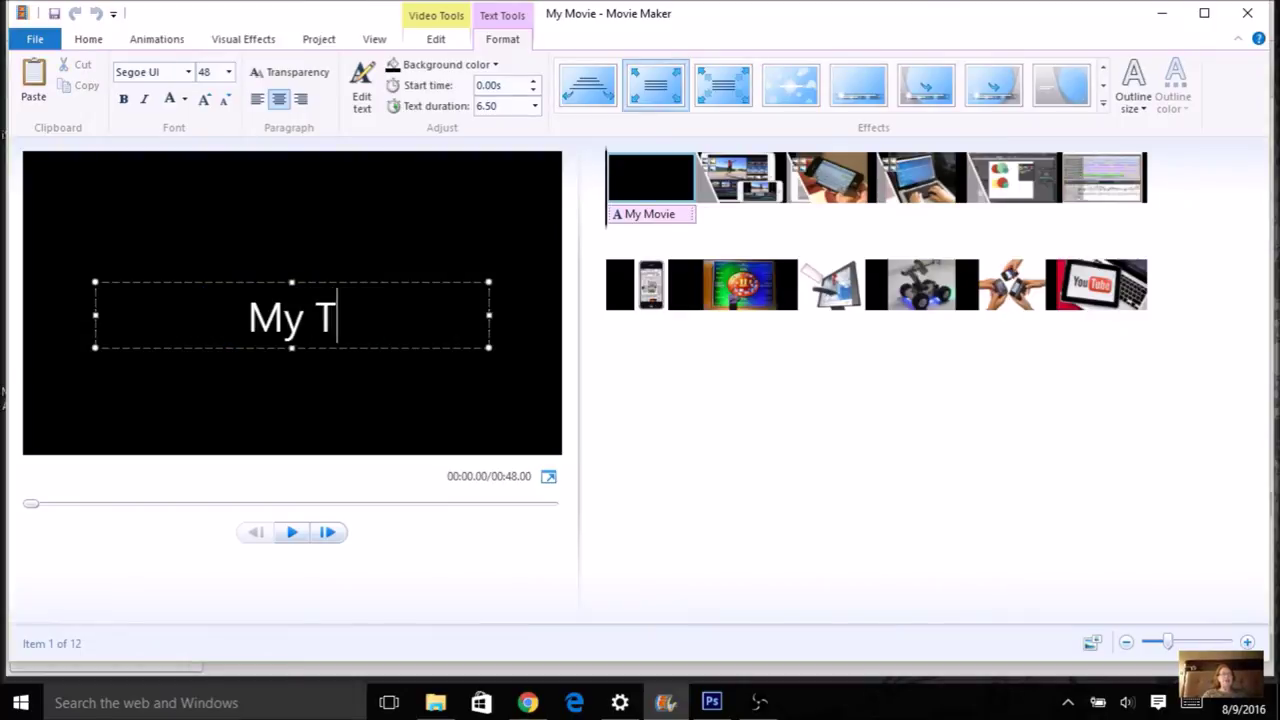
type("ech Life")
key("Return")
type("By")
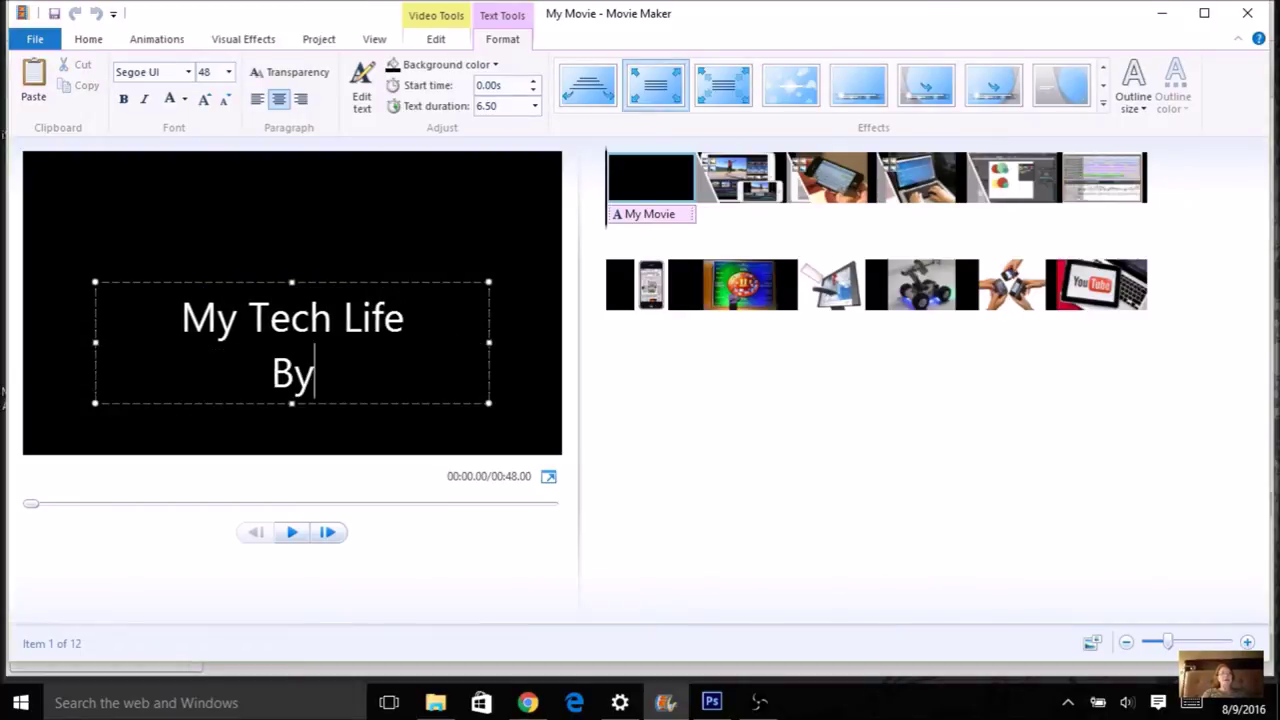
key("Return")
type("Student Name")
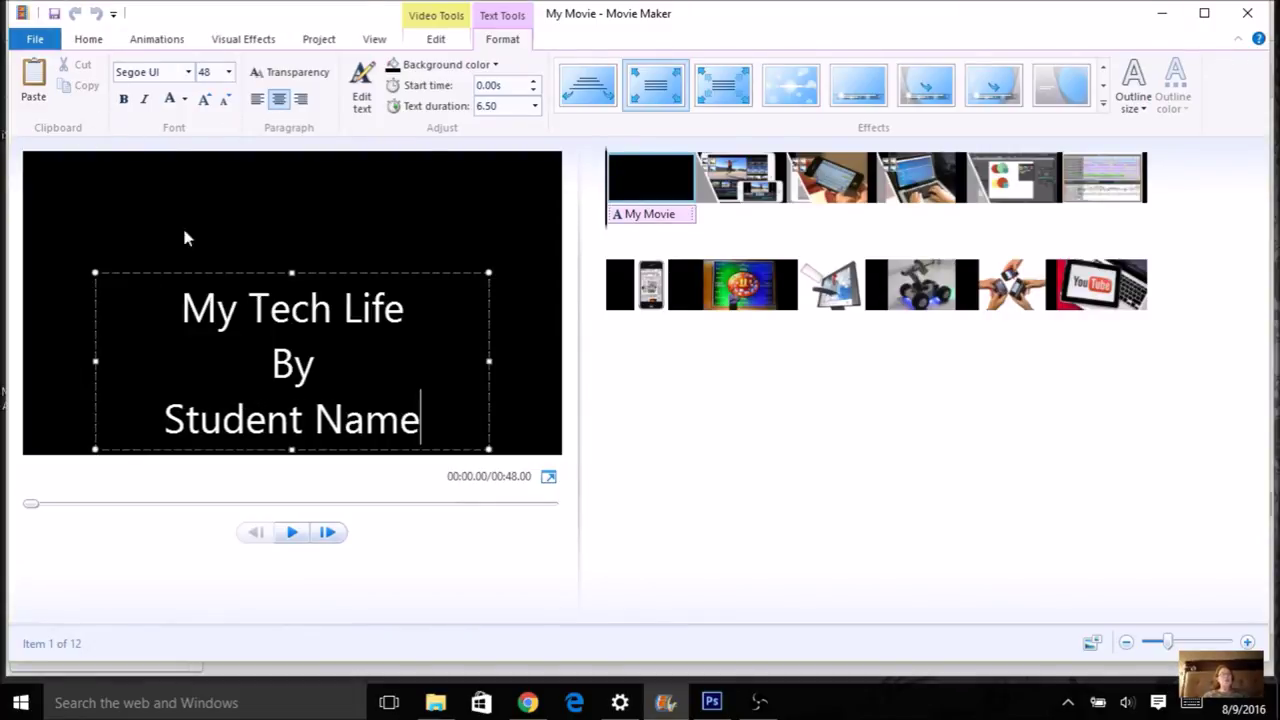
left_click_drag(220, 271, 208, 212)
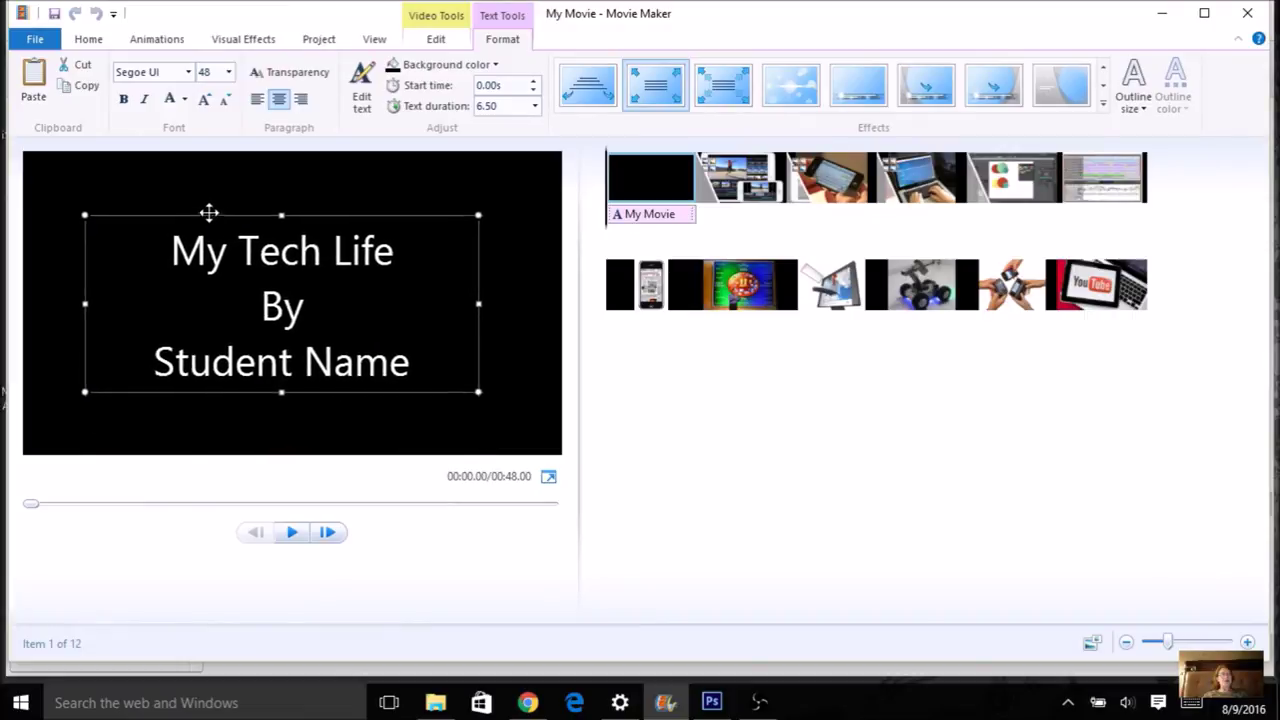
Step: Format the title text in yellow Papyrus and set the title's background color to standard blue
left_click(188, 75)
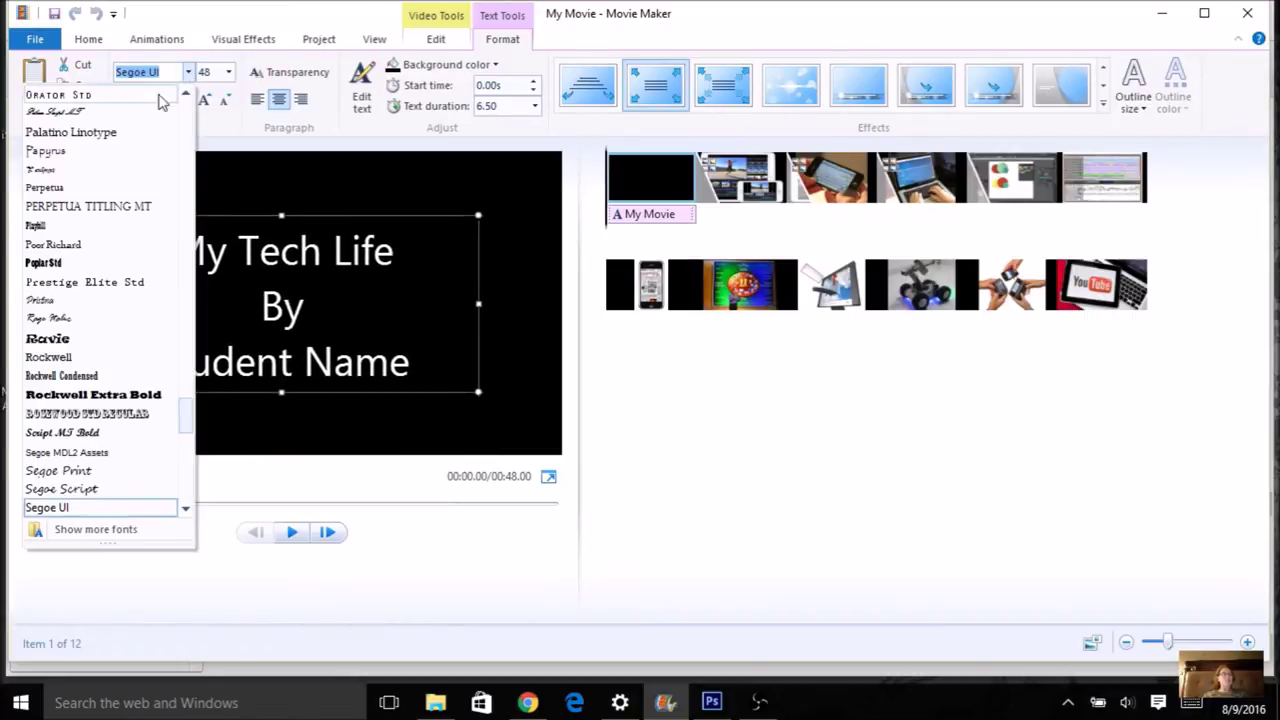
left_click(106, 157)
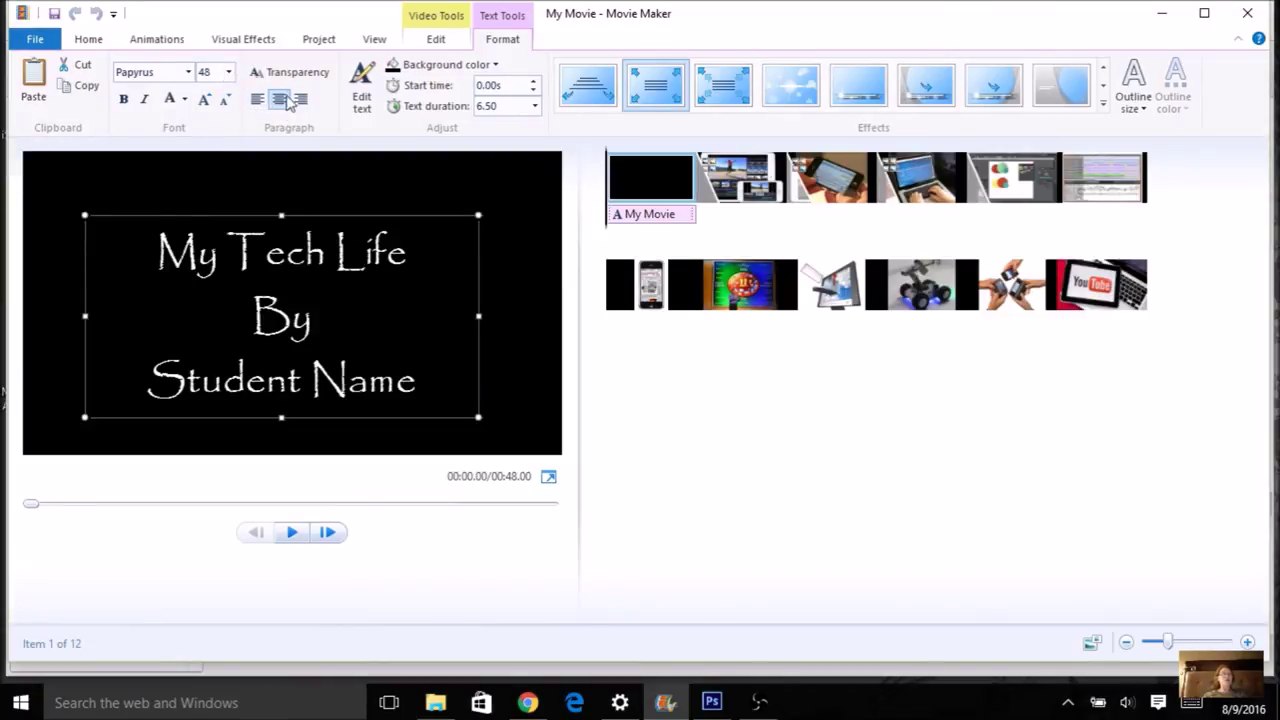
left_click(184, 100)
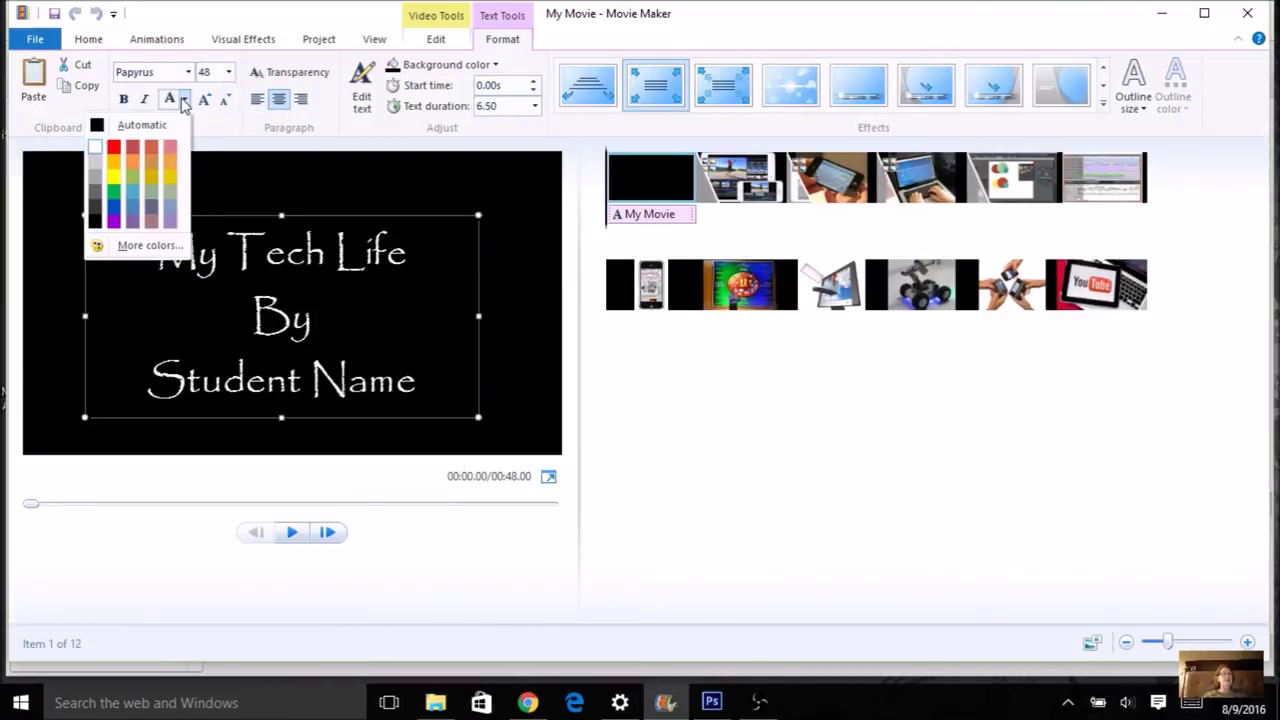
left_click(115, 176)
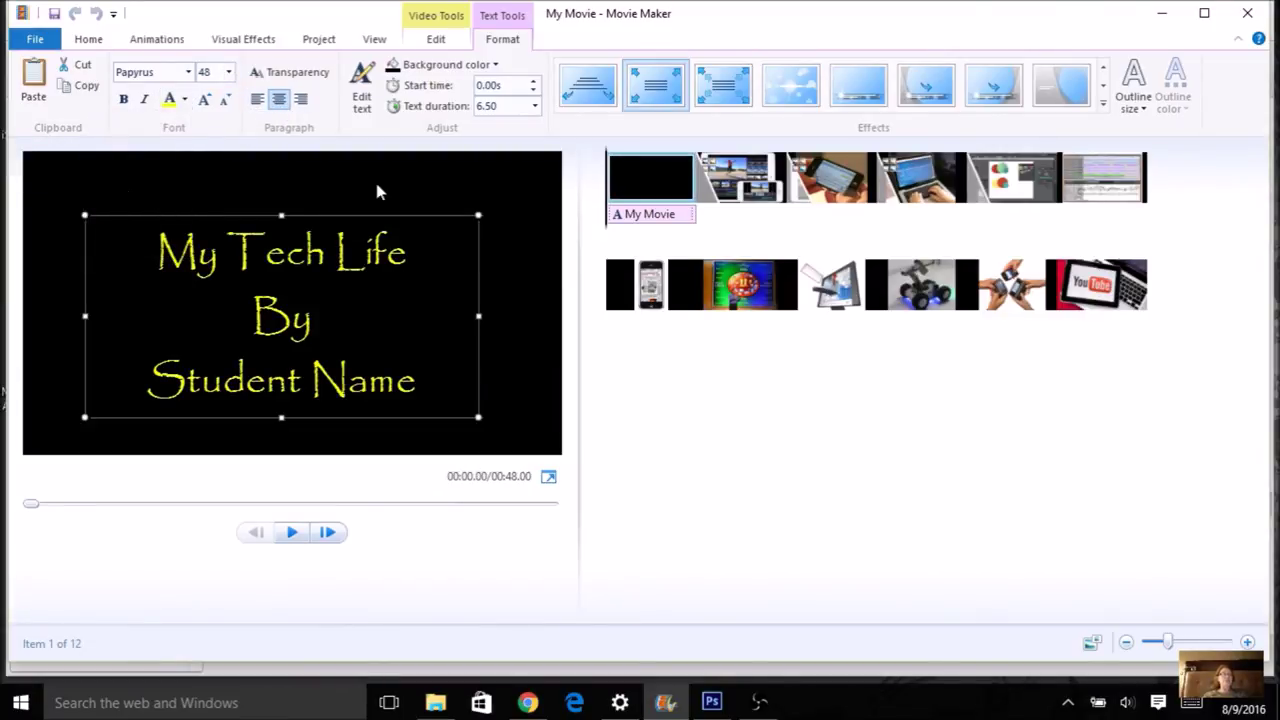
left_click(495, 65)
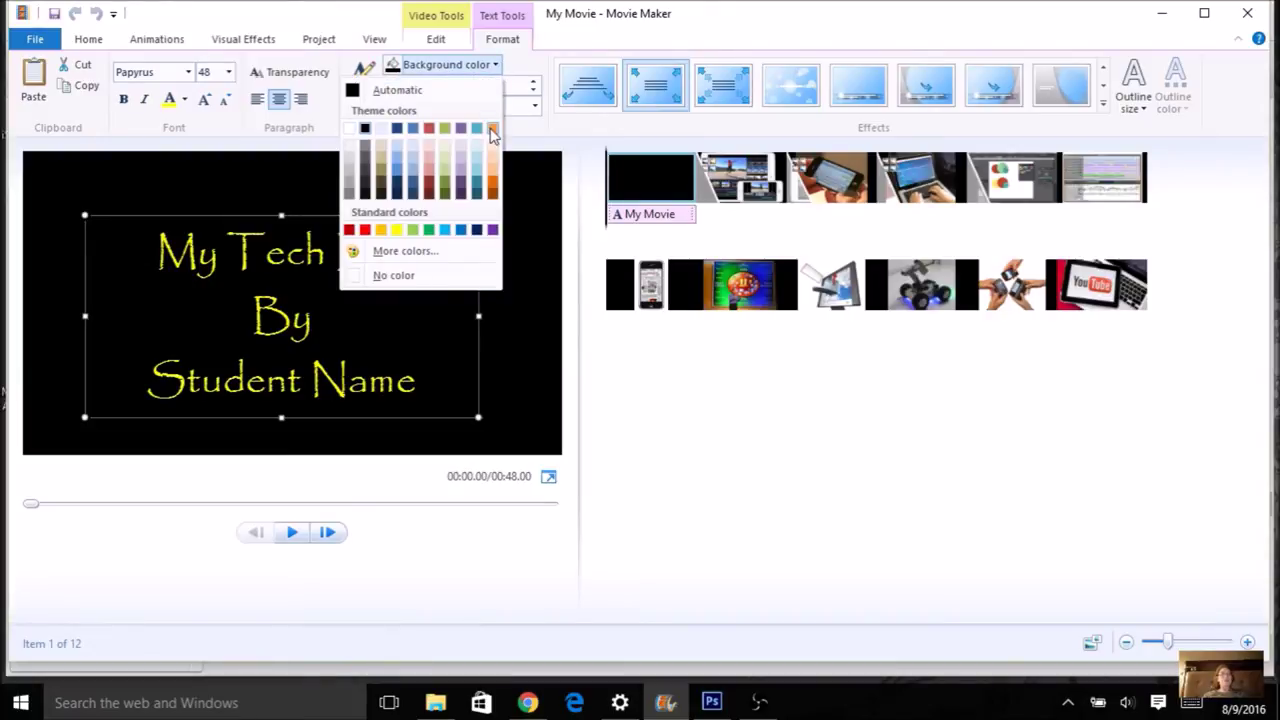
left_click(463, 230)
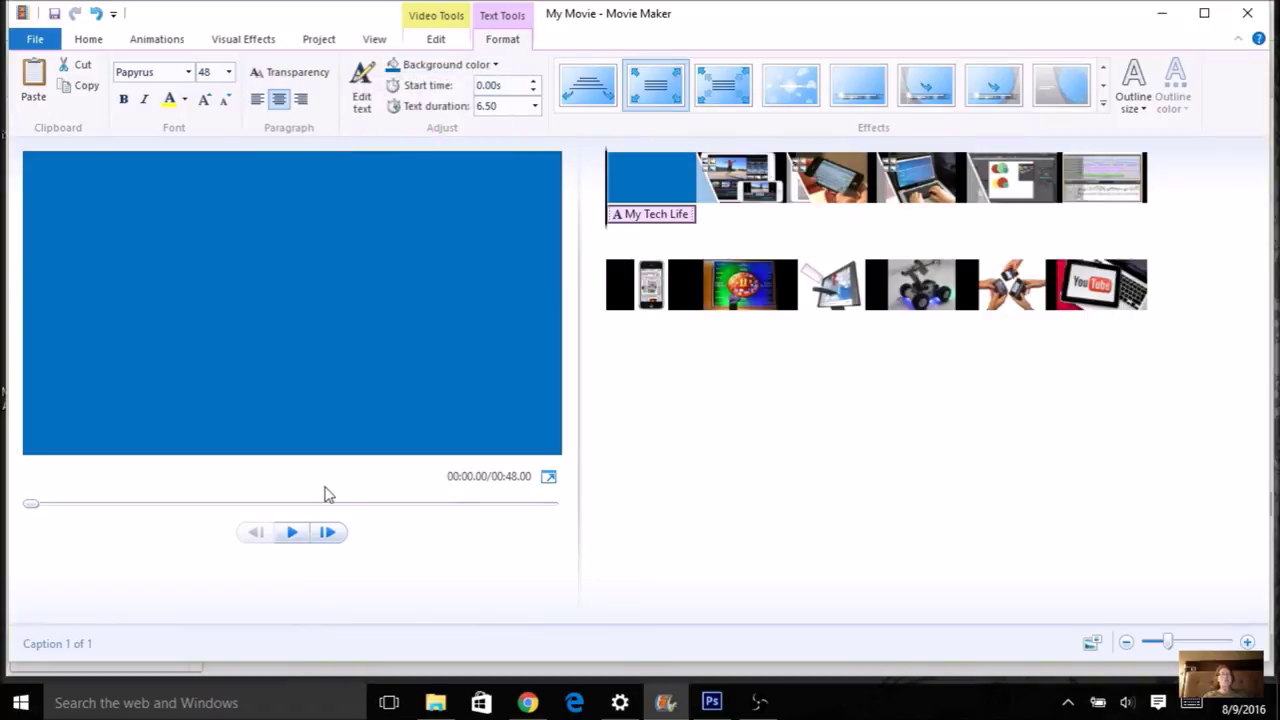
Step: Play the title and apply the first Cinematic text effect to it
left_click(293, 534)
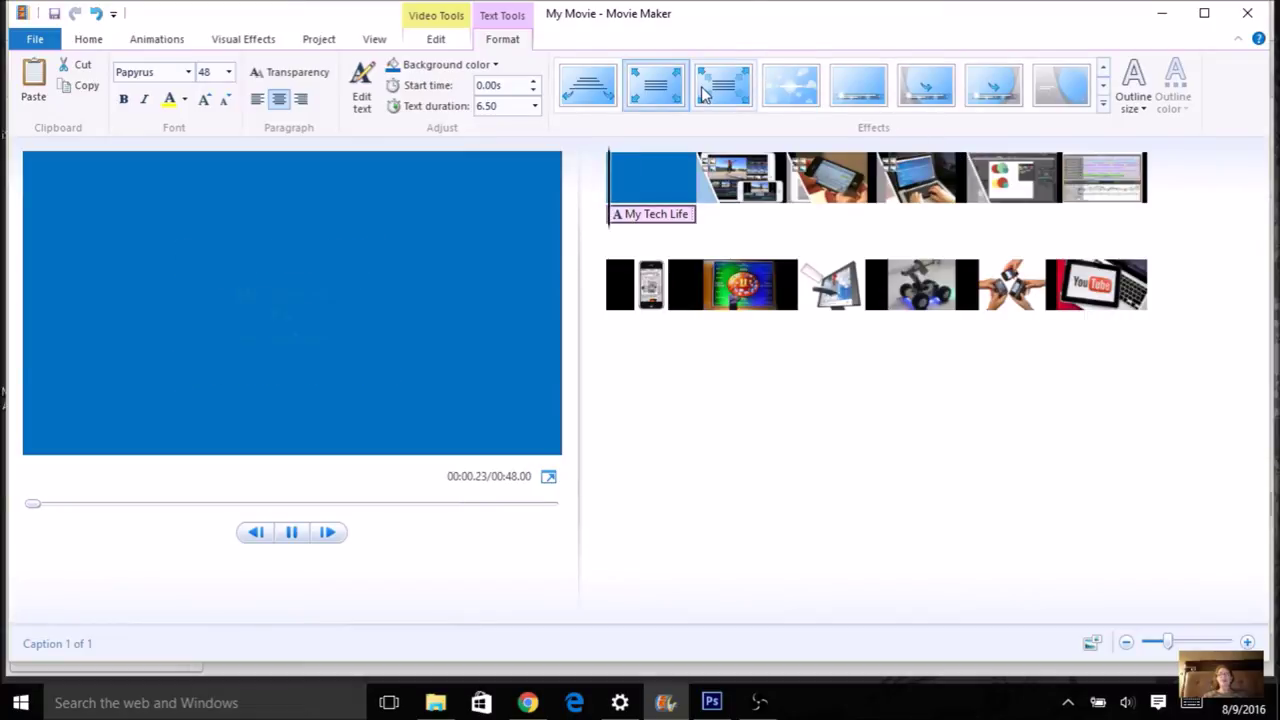
left_click(1103, 103)
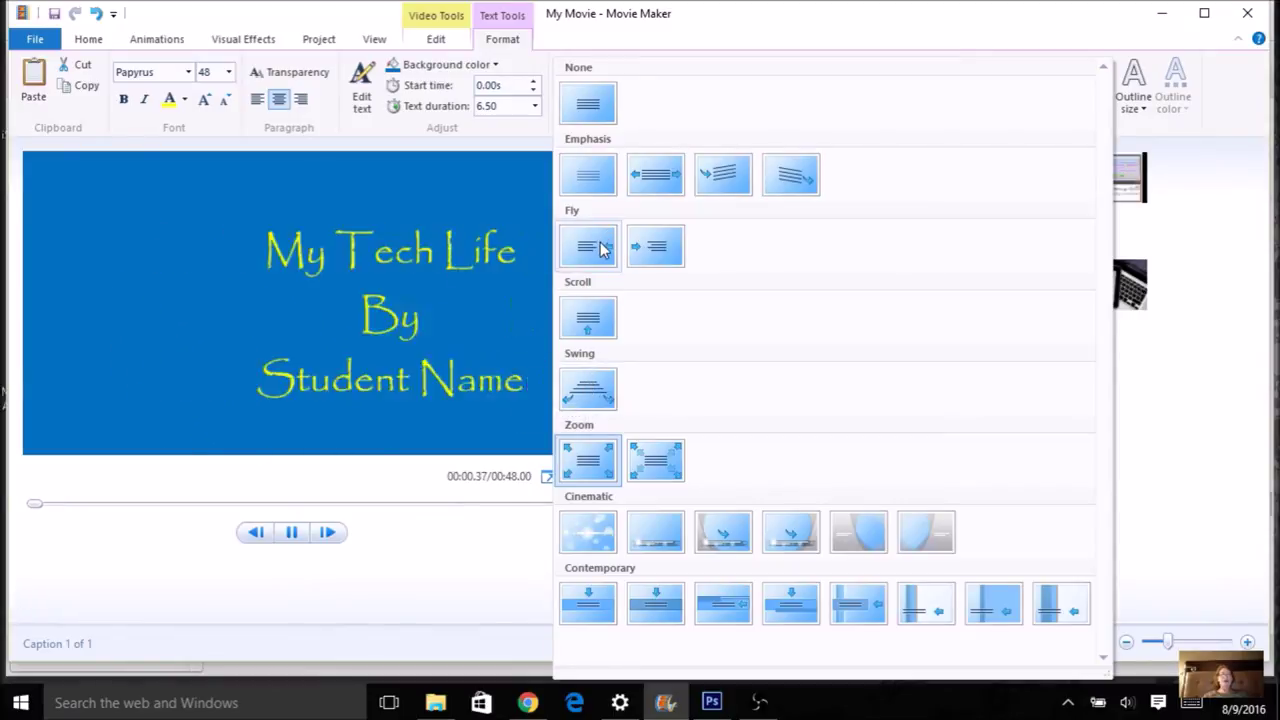
left_click(603, 535)
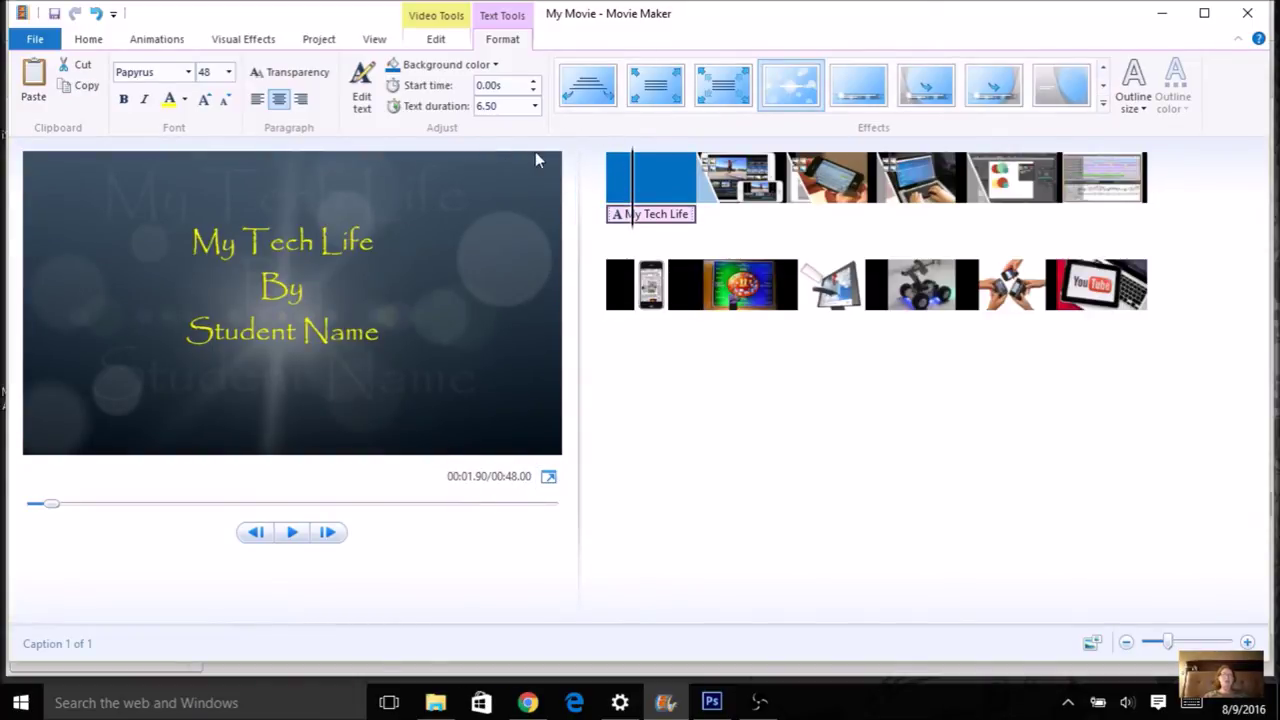
Step: Set the title's text duration and its clip duration to 5.00 seconds each and play the title to check it
left_click(535, 106)
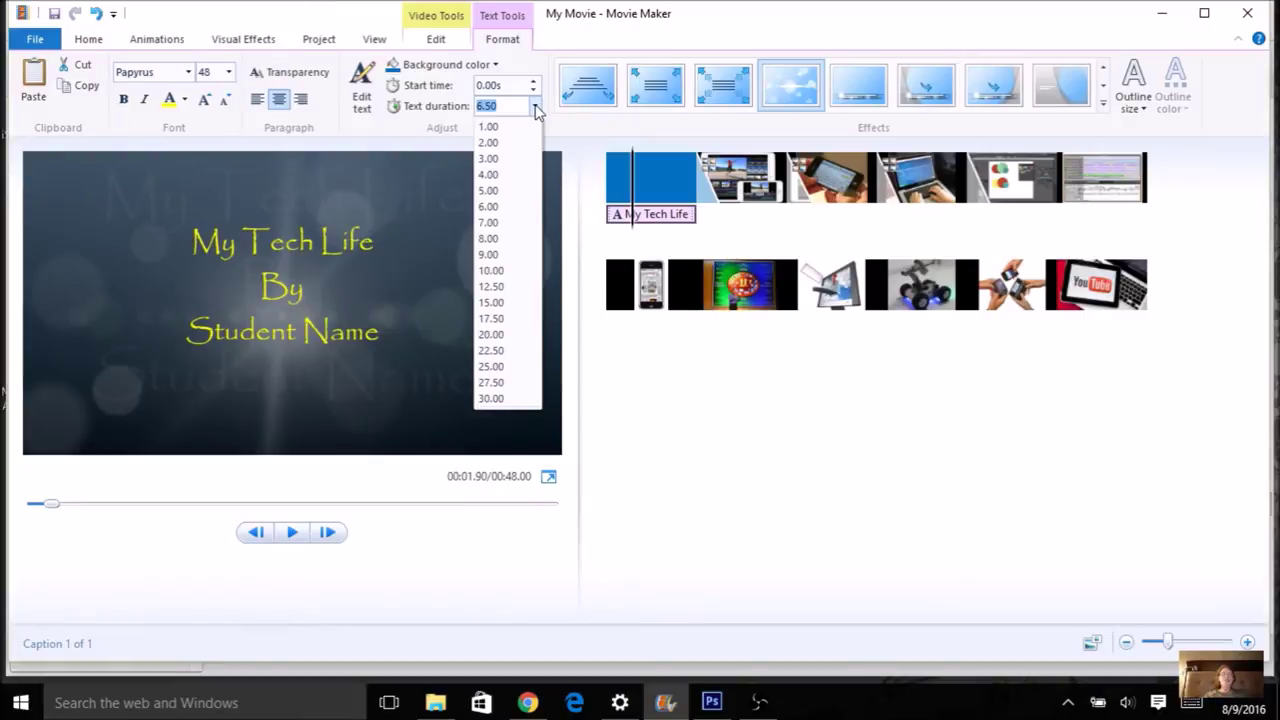
left_click(489, 190)
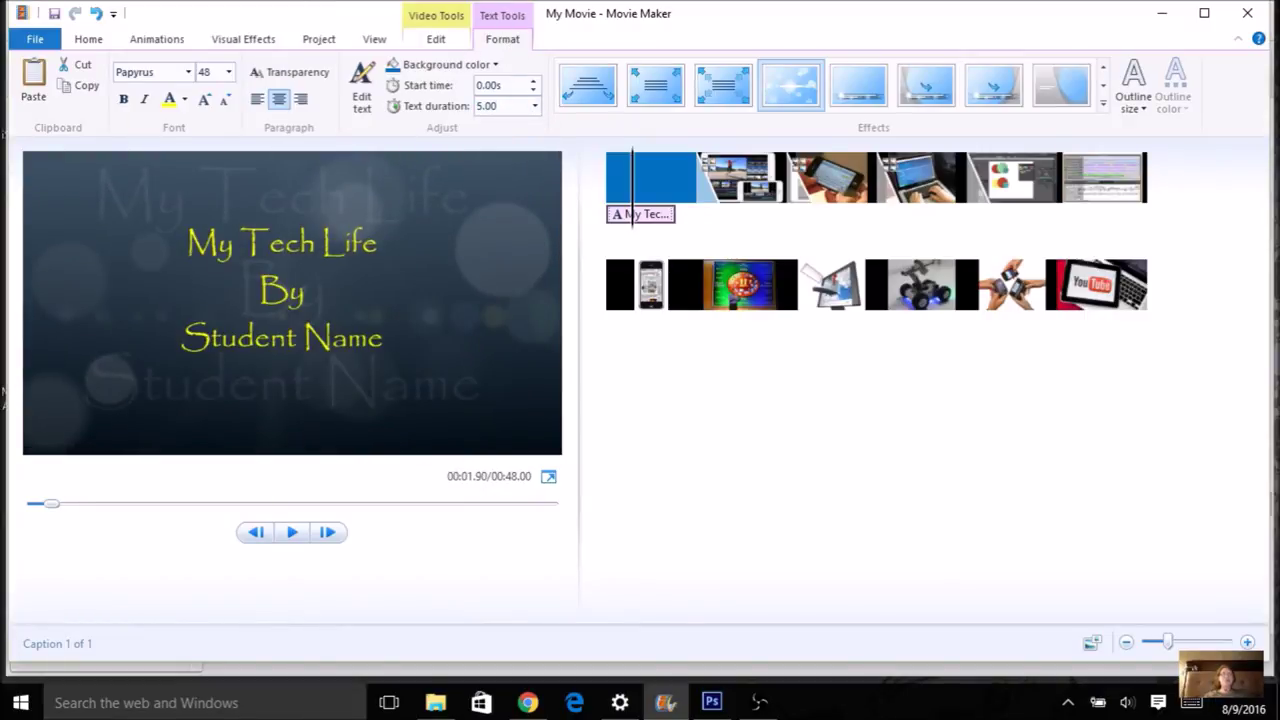
left_click(451, 17)
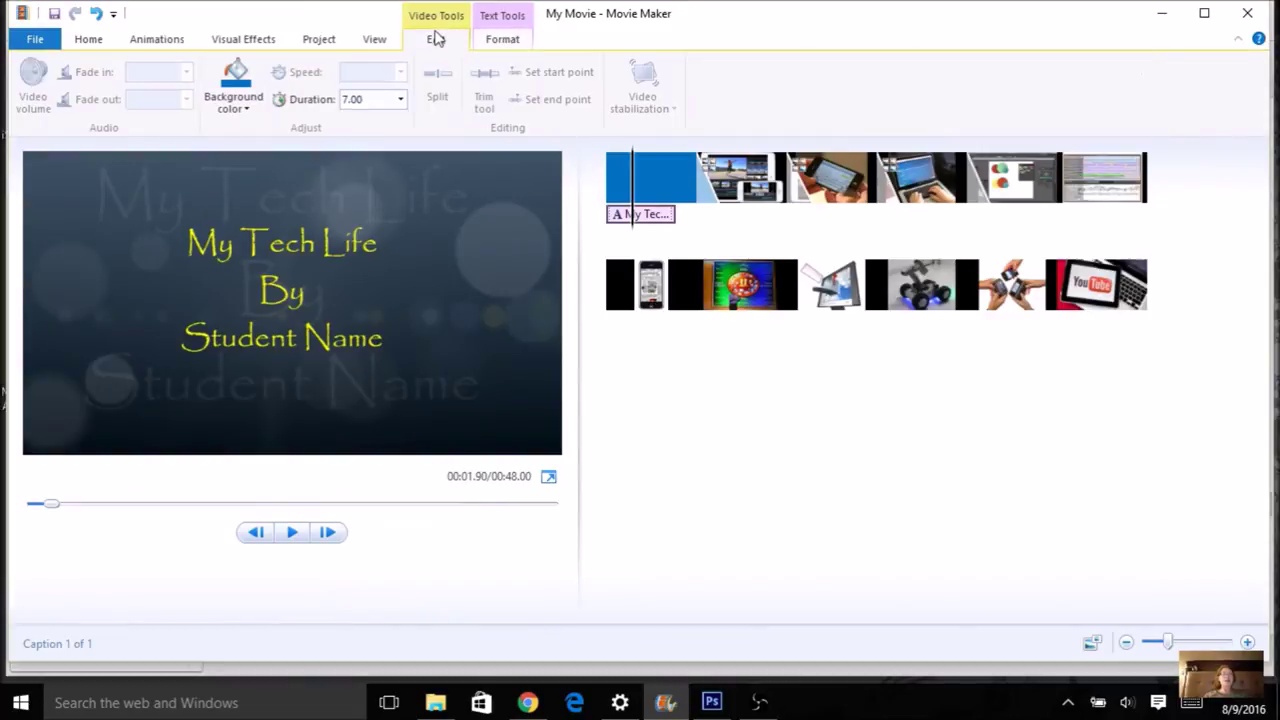
left_click(400, 100)
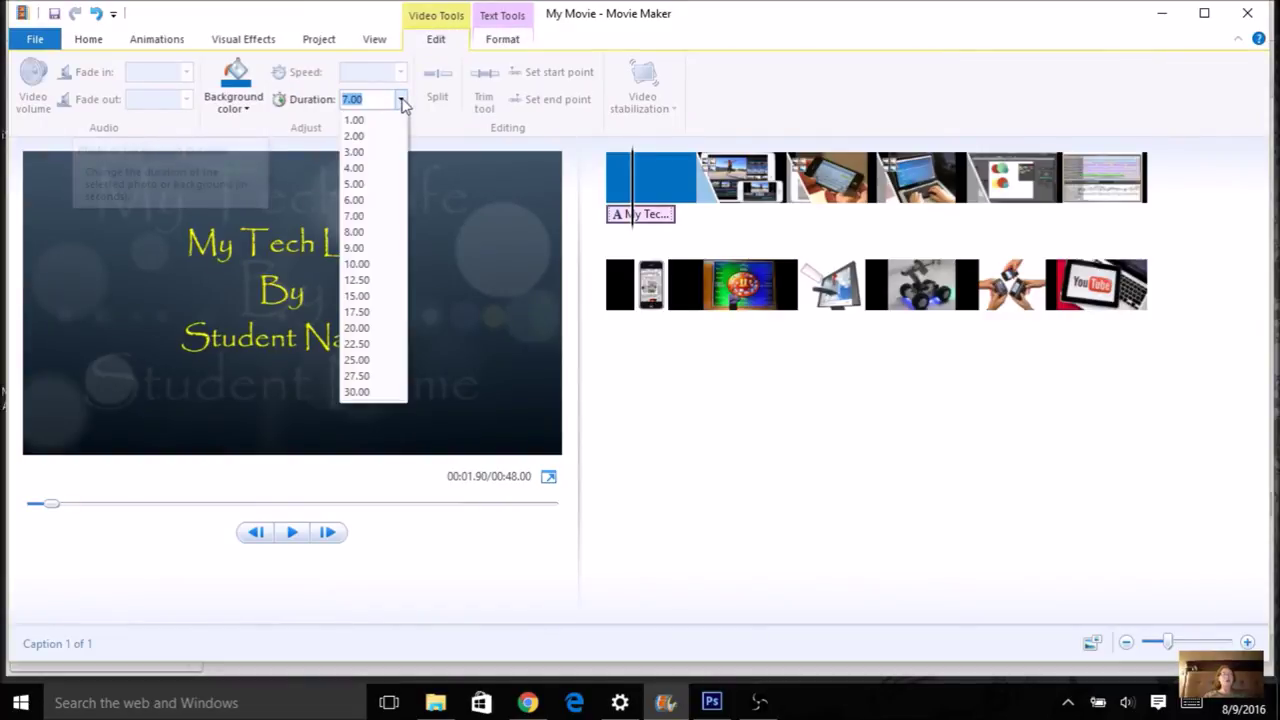
left_click(365, 168)
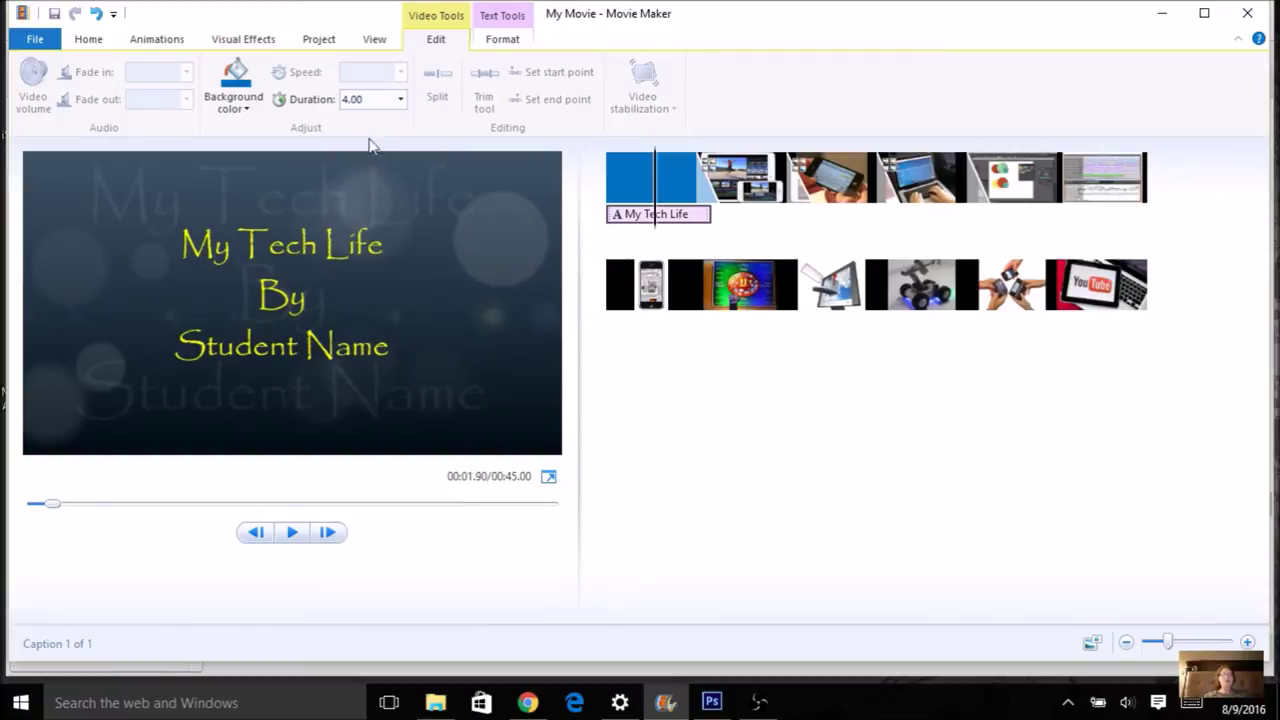
left_click(400, 100)
left_click(358, 185)
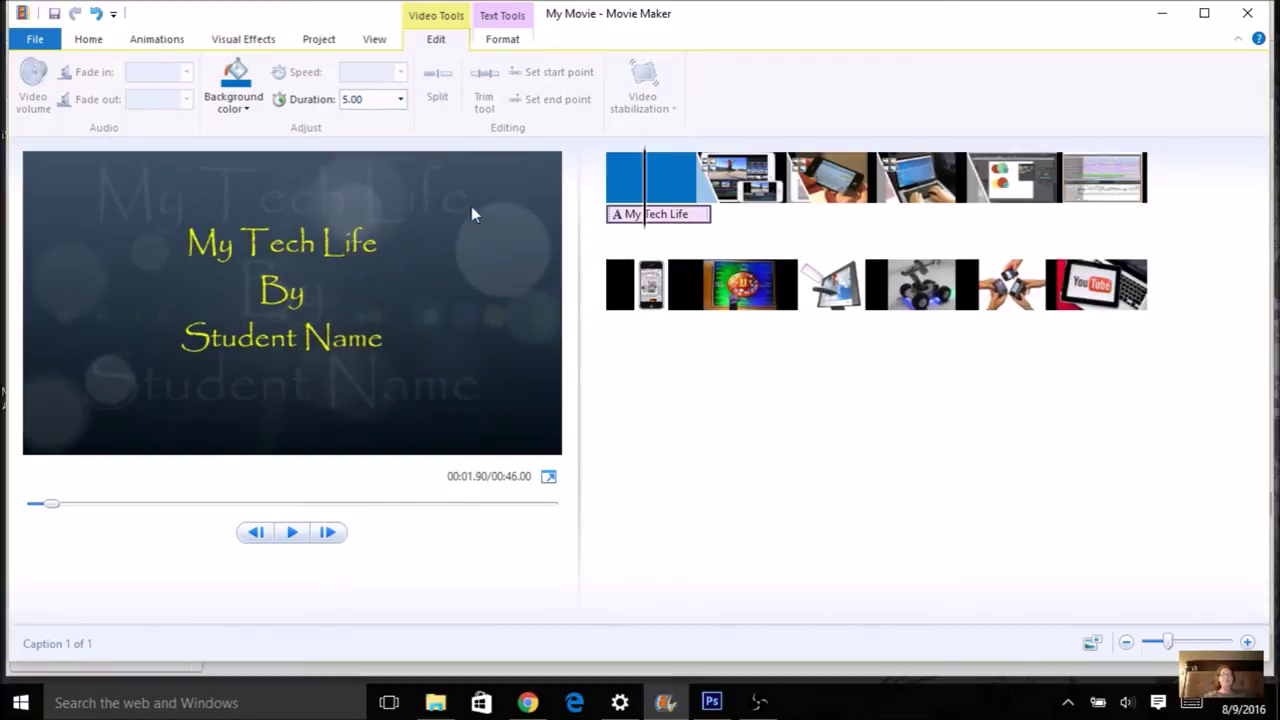
left_click(291, 535)
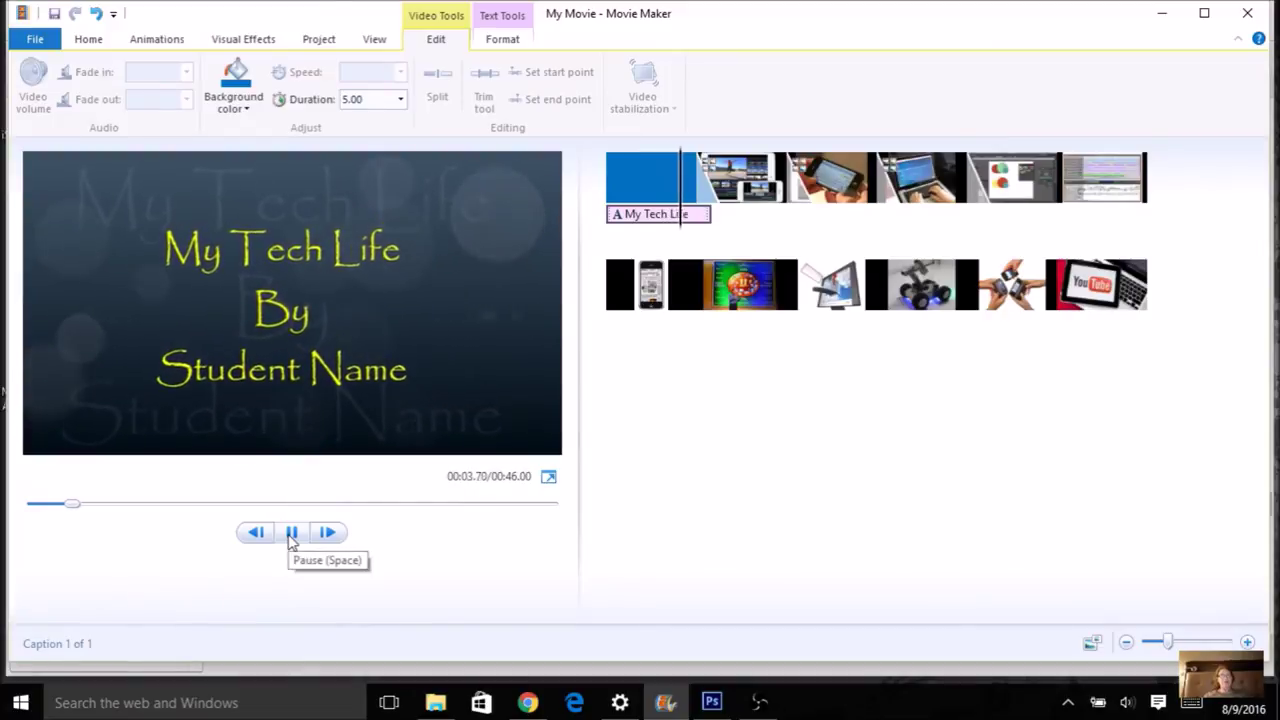
left_click(291, 535)
Step: Add a credits clip after the last picture and replace its name placeholder with "By" and the creator's full name
left_click_drag(746, 226, 1149, 323)
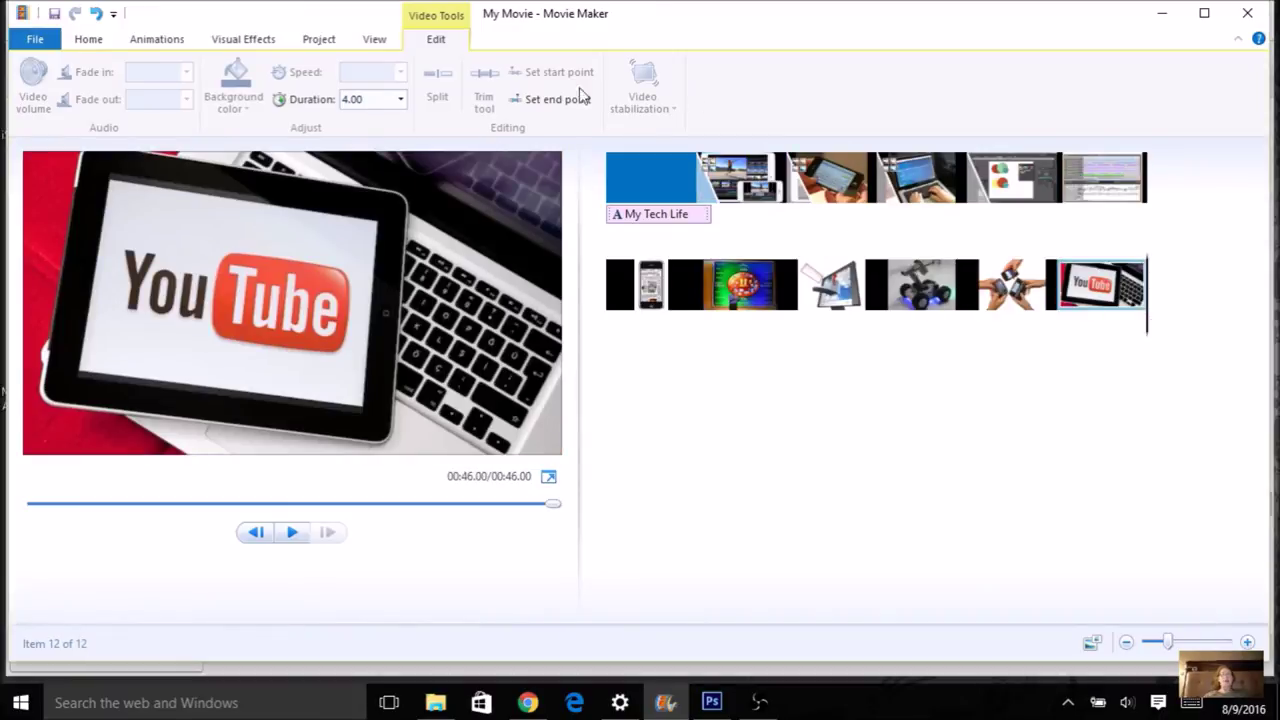
left_click(87, 40)
left_click(391, 107)
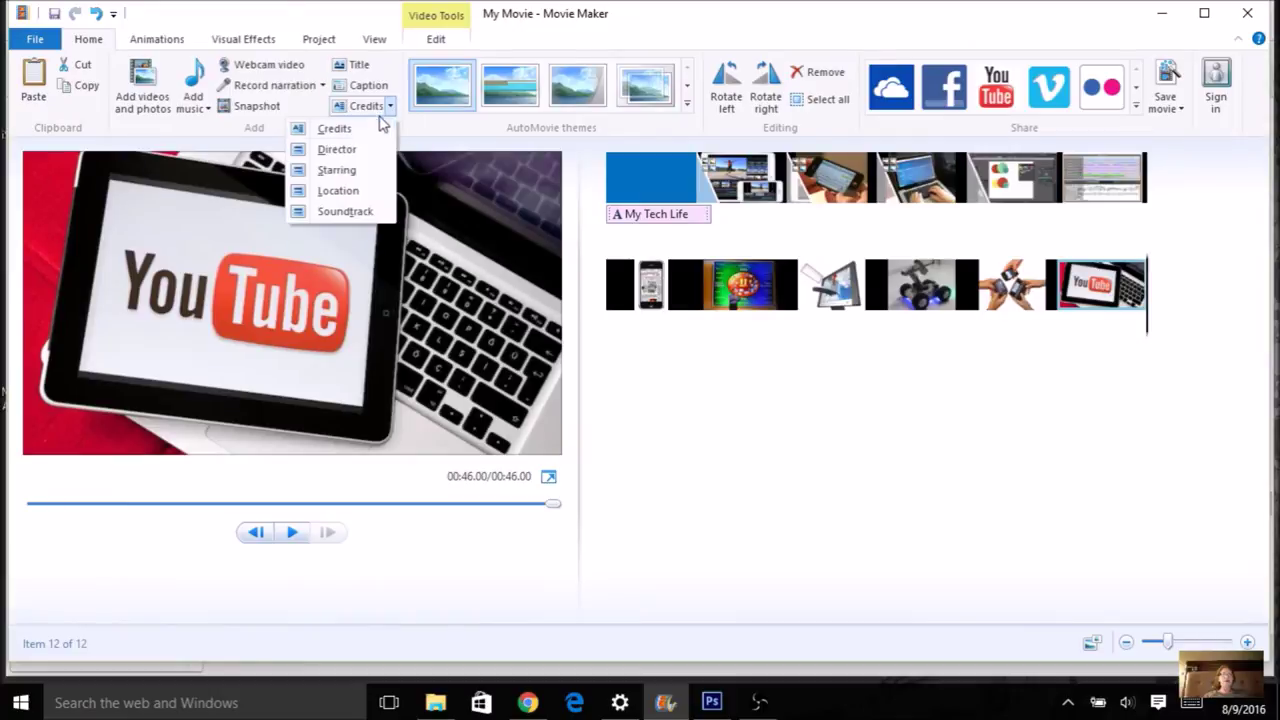
left_click(326, 130)
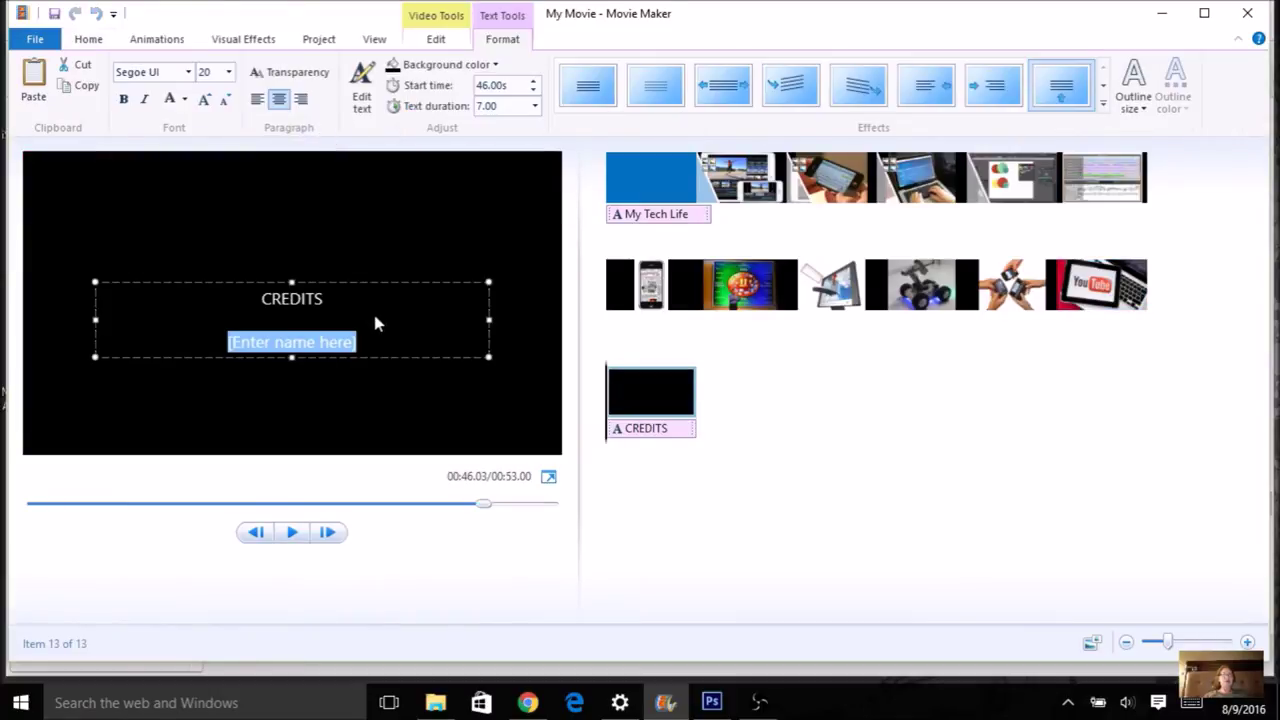
type("By Jil")
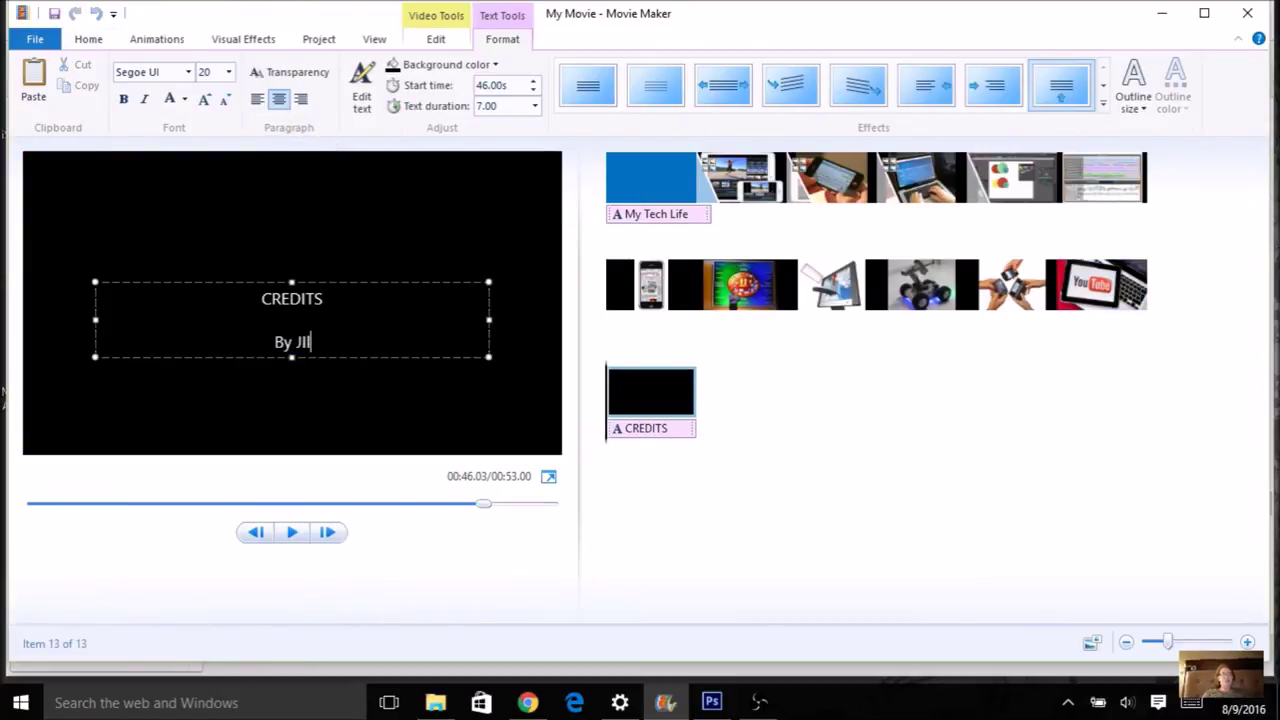
type("l Jones")
key("Return")
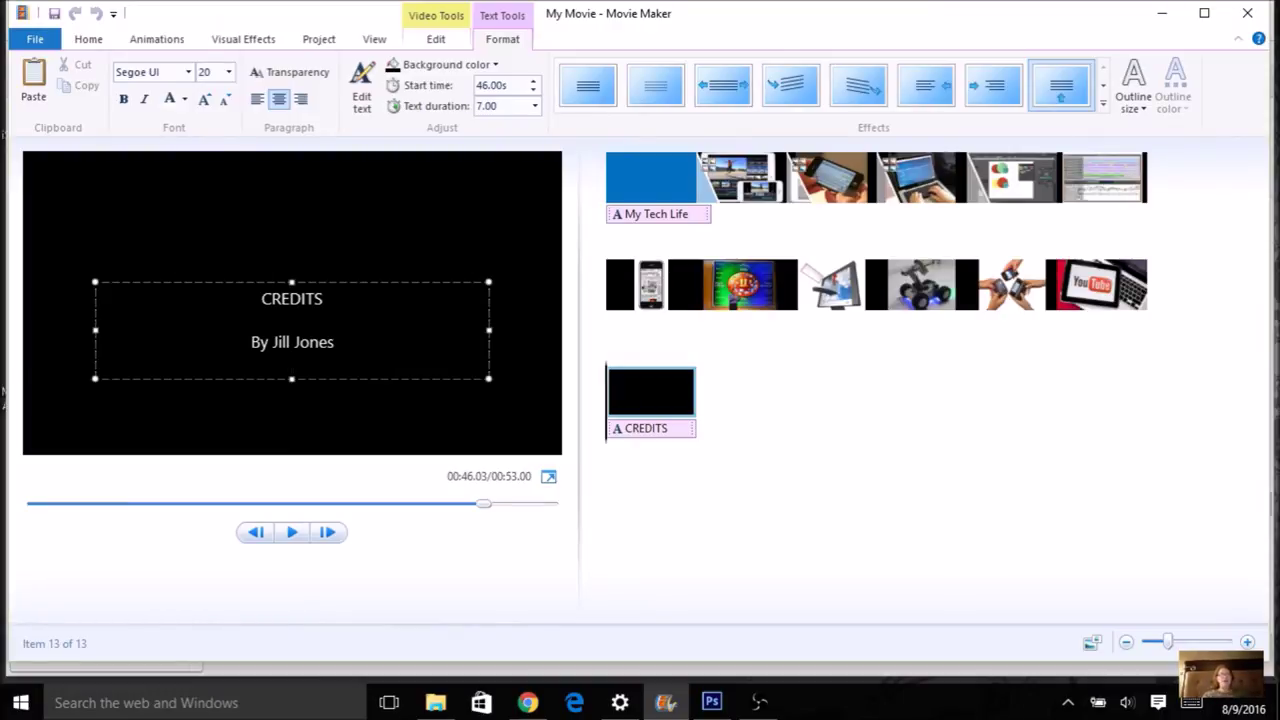
Step: Set both the text duration and the clip duration of the closing credits to 3.00 seconds
left_click(534, 106)
left_click(505, 161)
left_click(450, 46)
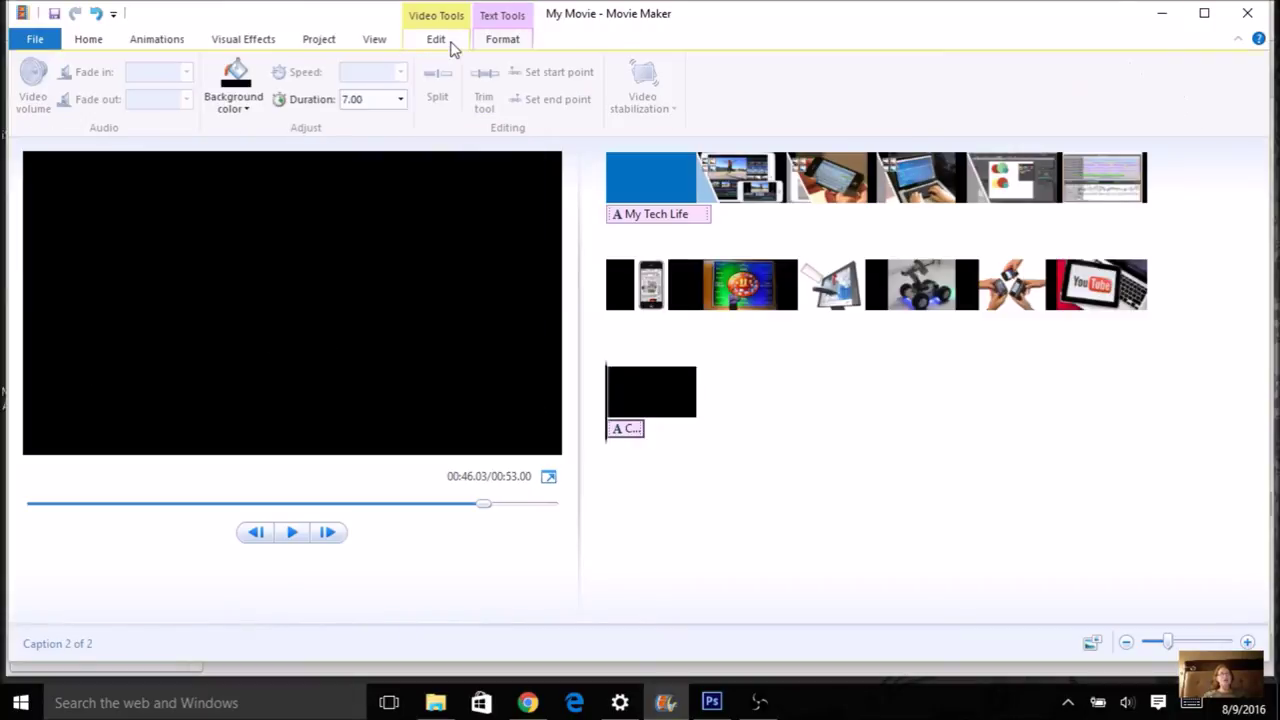
left_click(400, 99)
left_click(363, 146)
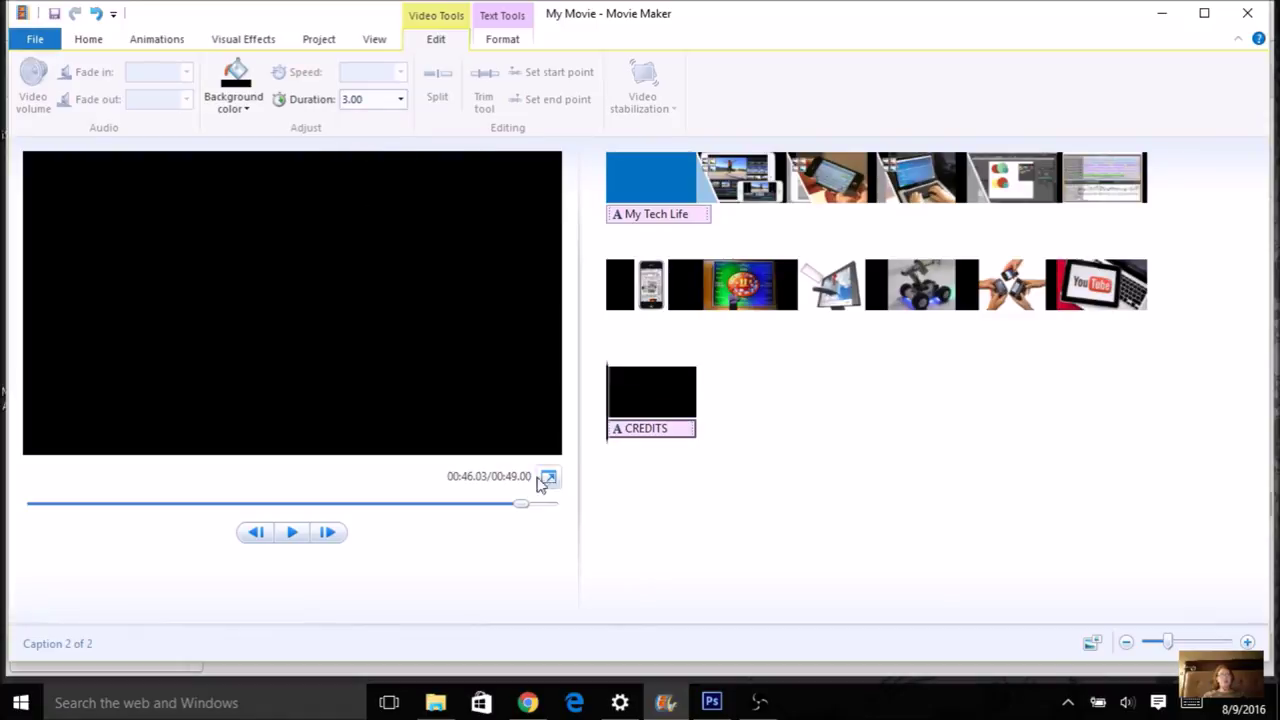
left_click(503, 40)
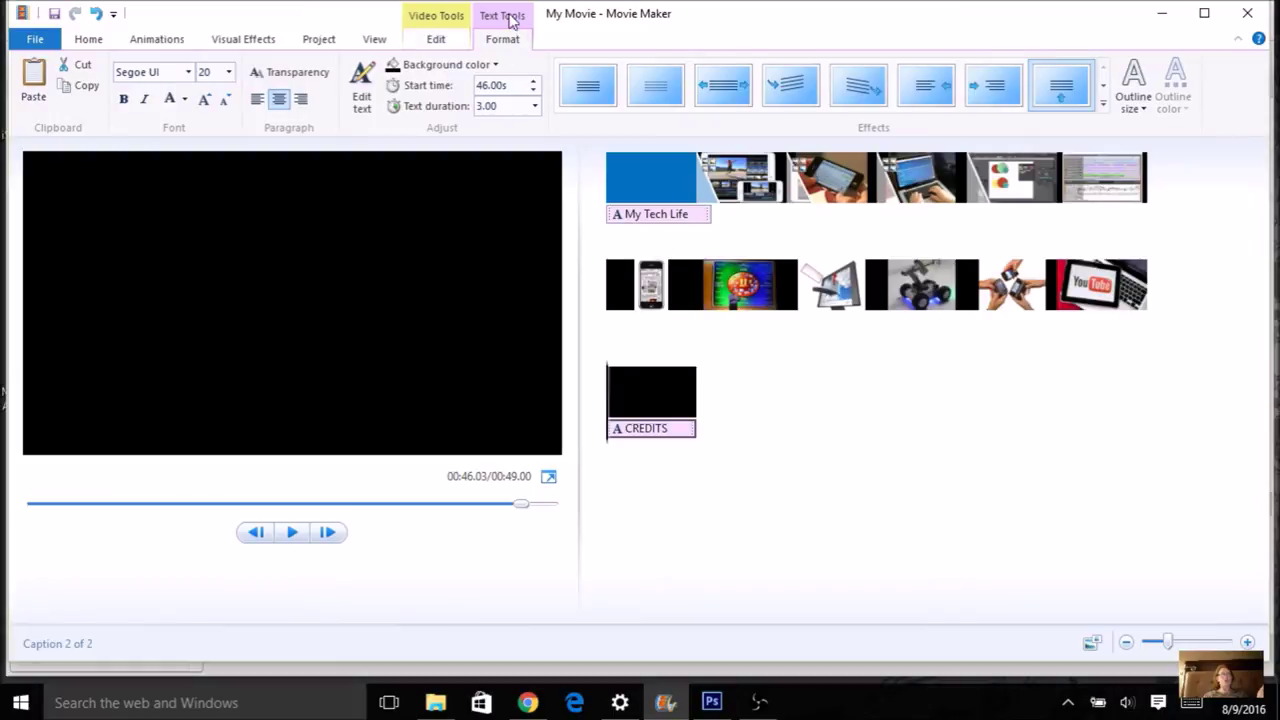
Step: Add the caption "Create animation on a tablet" to the first picture, starting just after the title text ends
left_click(91, 44)
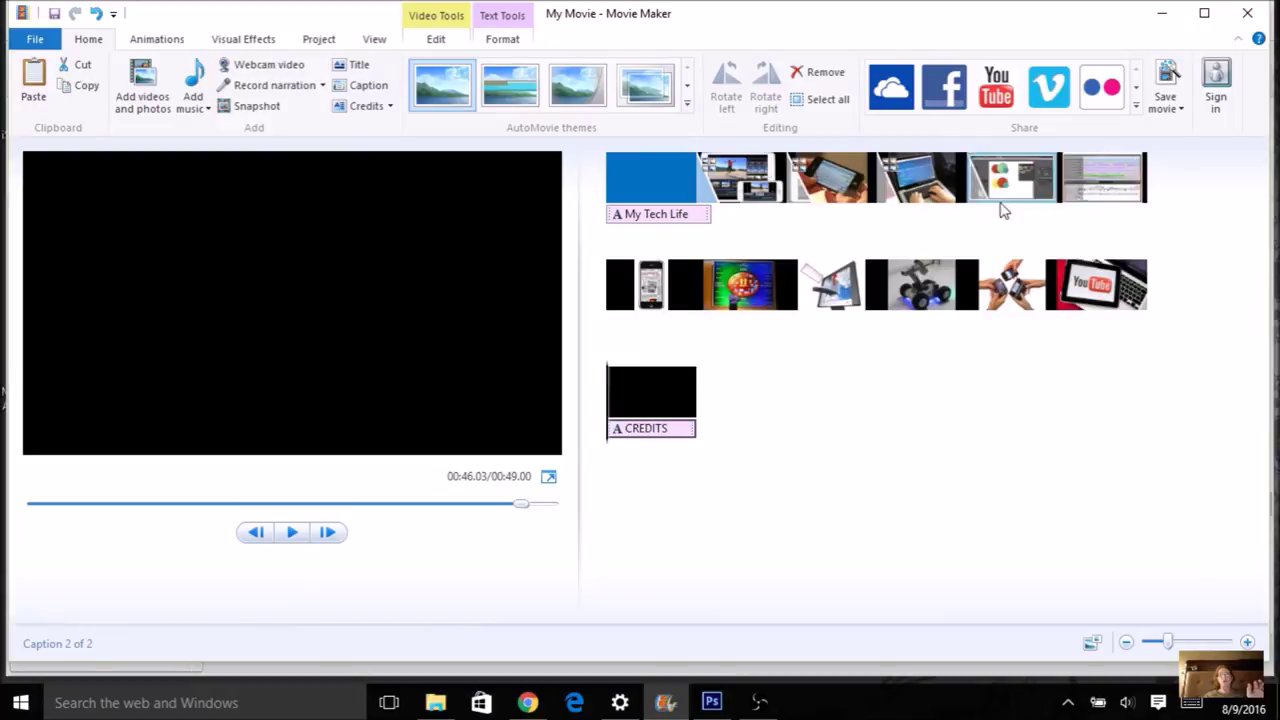
left_click(752, 175)
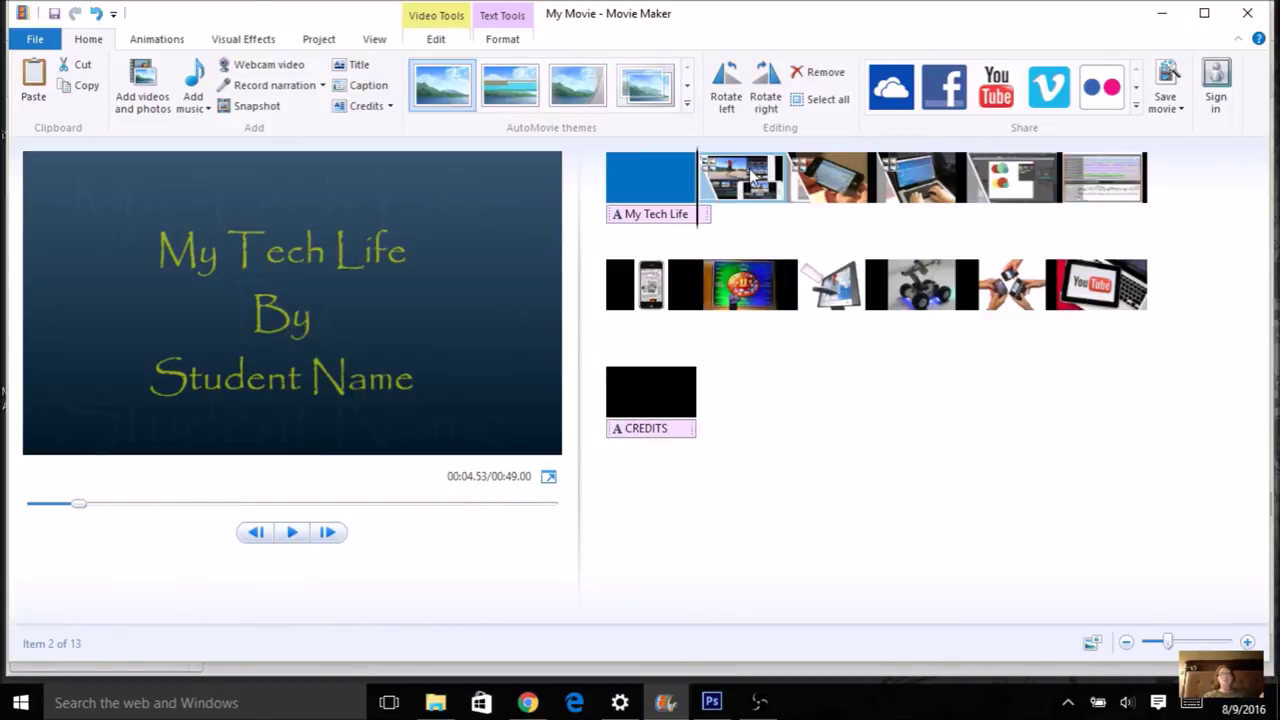
left_click(716, 214)
left_click_drag(718, 214, 735, 214)
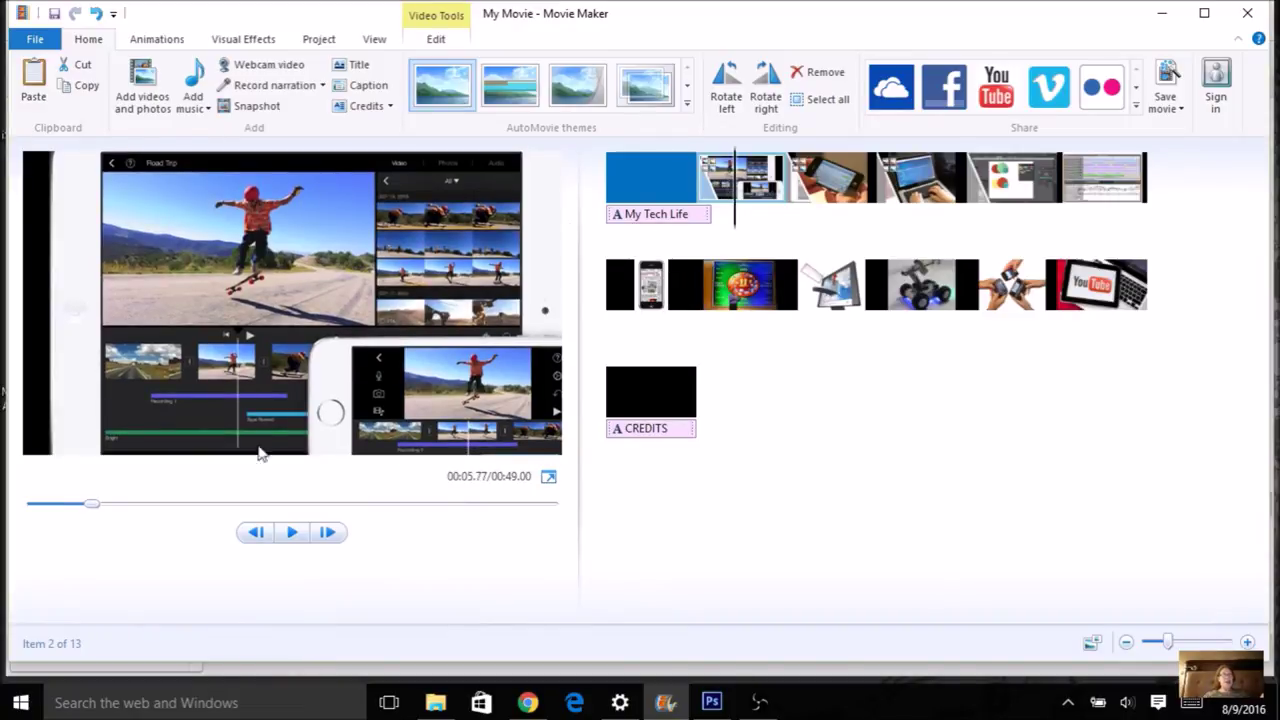
left_click(725, 222)
left_click(721, 230)
left_click(721, 229)
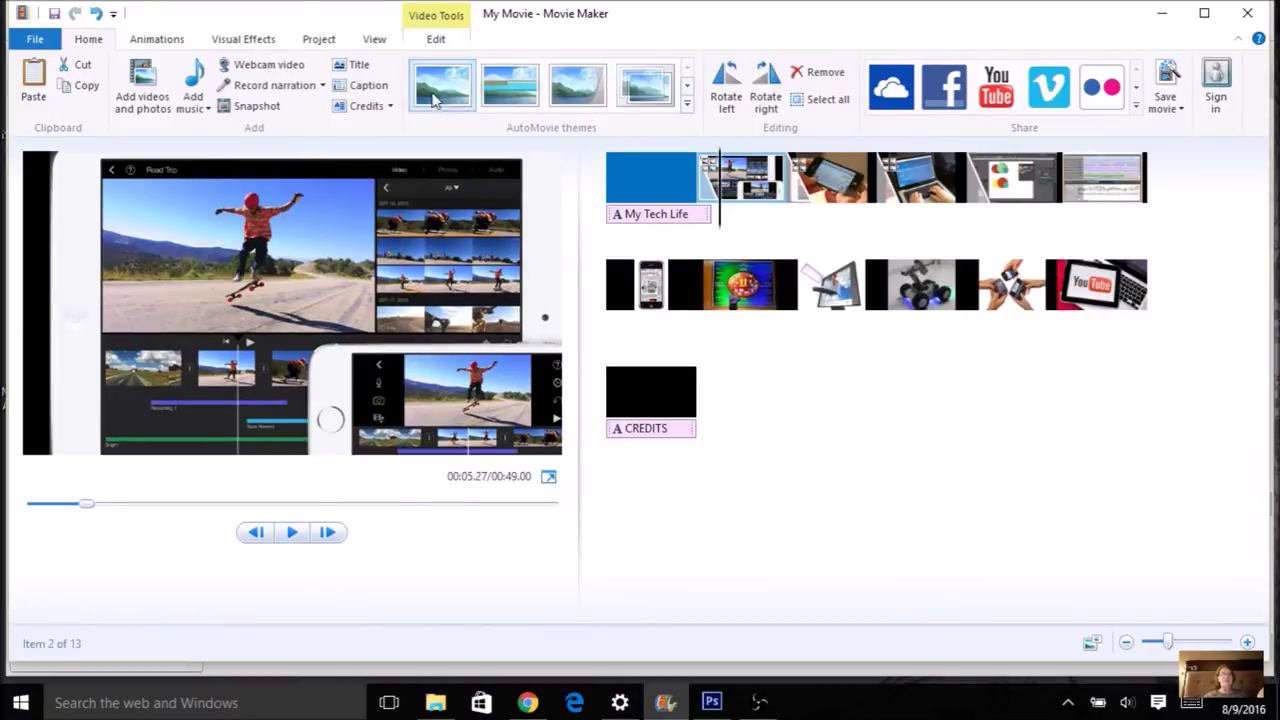
left_click(364, 86)
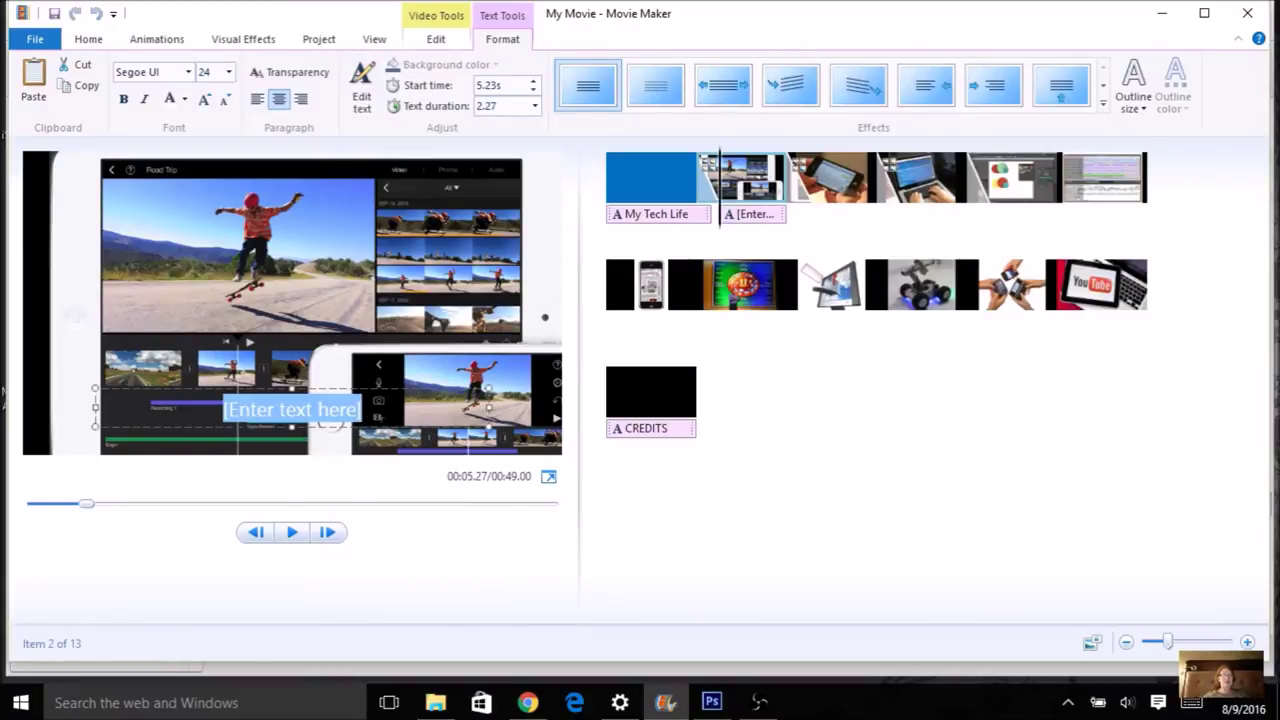
type("Creat")
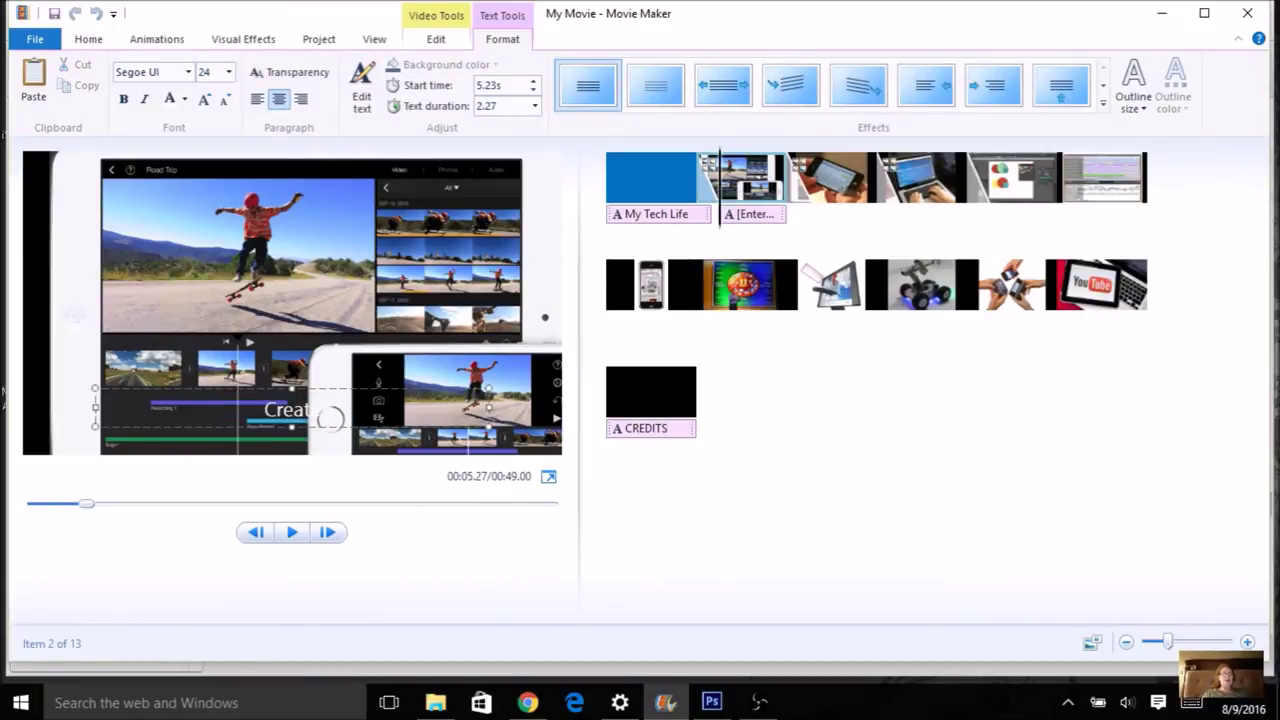
type("e animation on")
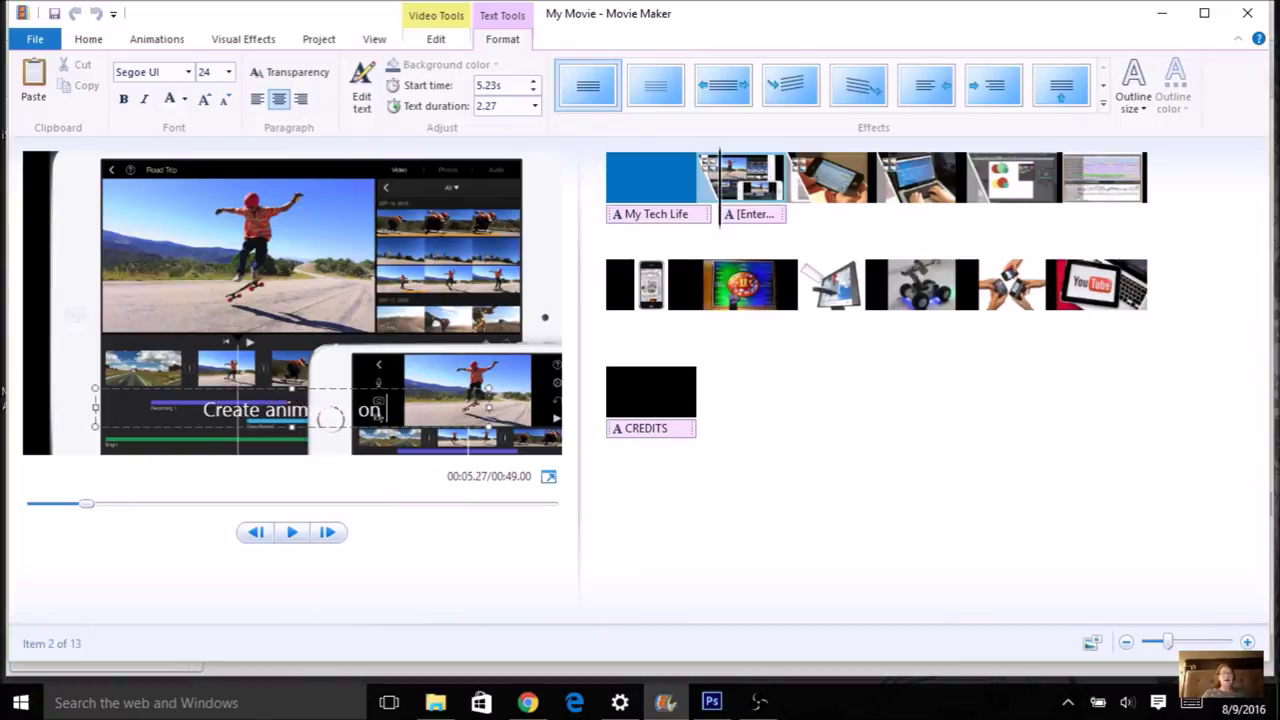
type(" a tablet")
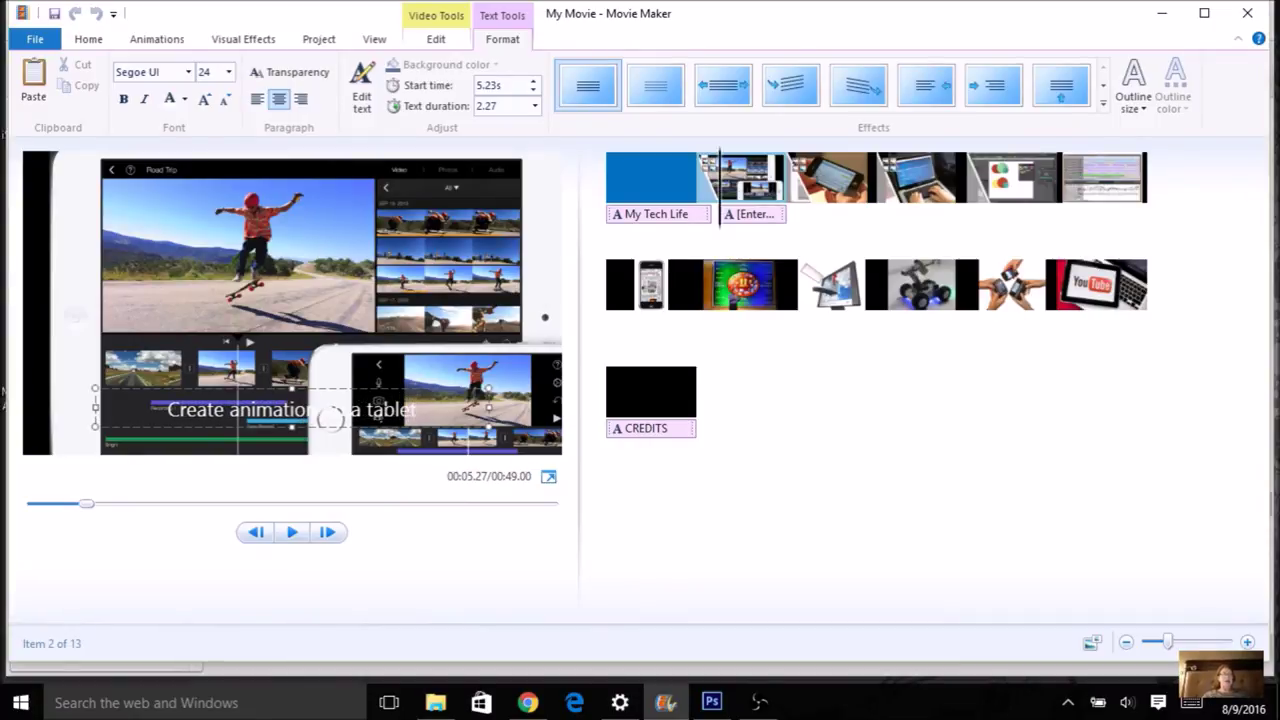
Step: Change the tablet caption's font to Impact and move it to the upper part of the picture
left_click_drag(422, 408, 192, 410)
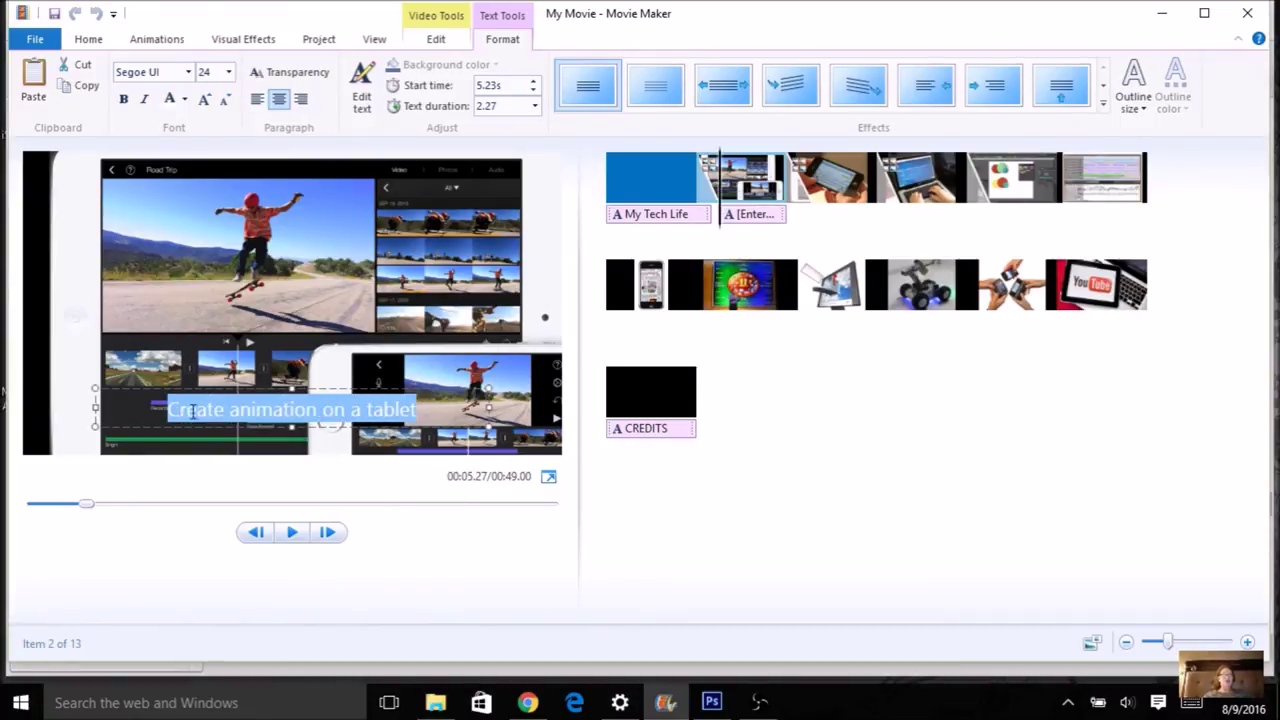
left_click(187, 72)
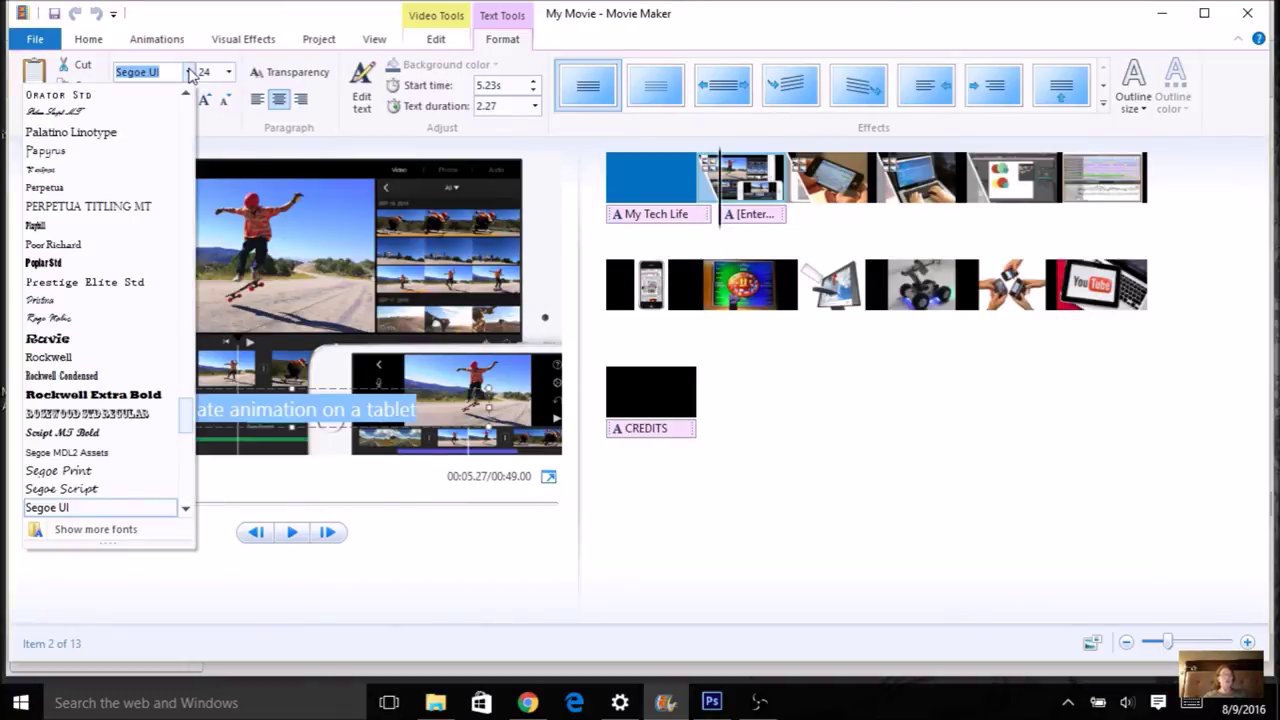
type("i")
left_click(135, 94)
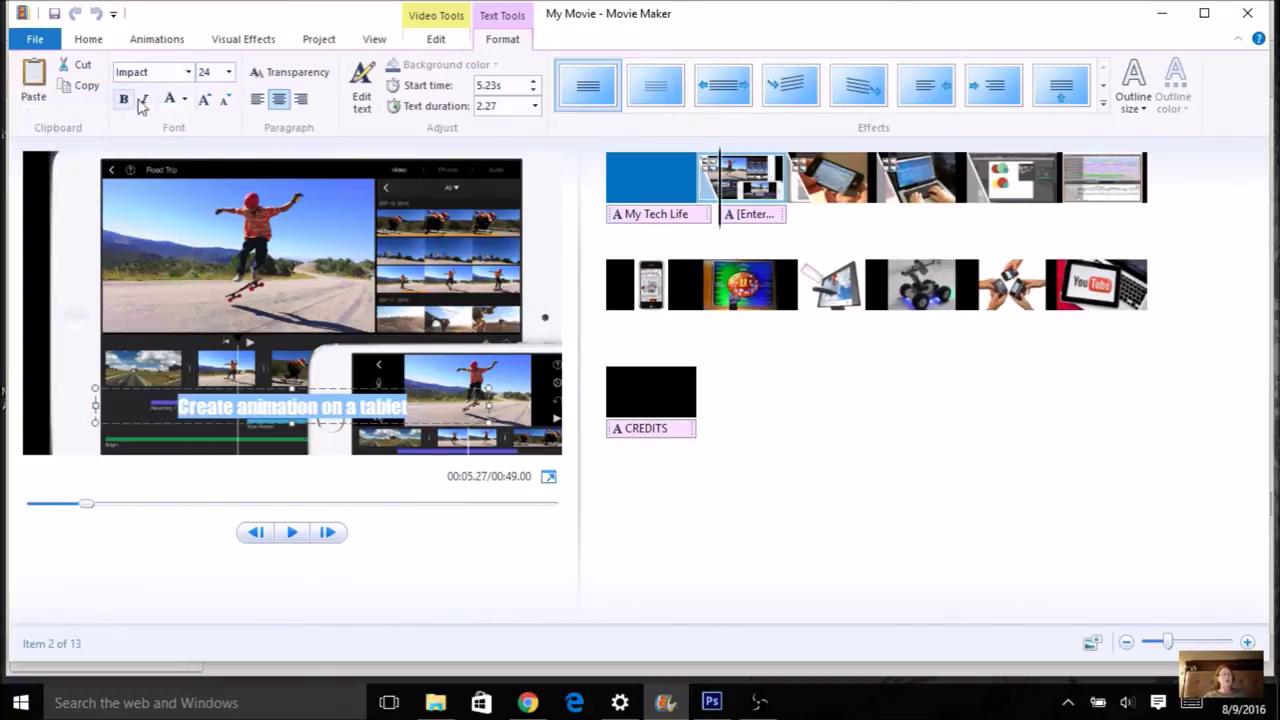
left_click_drag(235, 393, 257, 178)
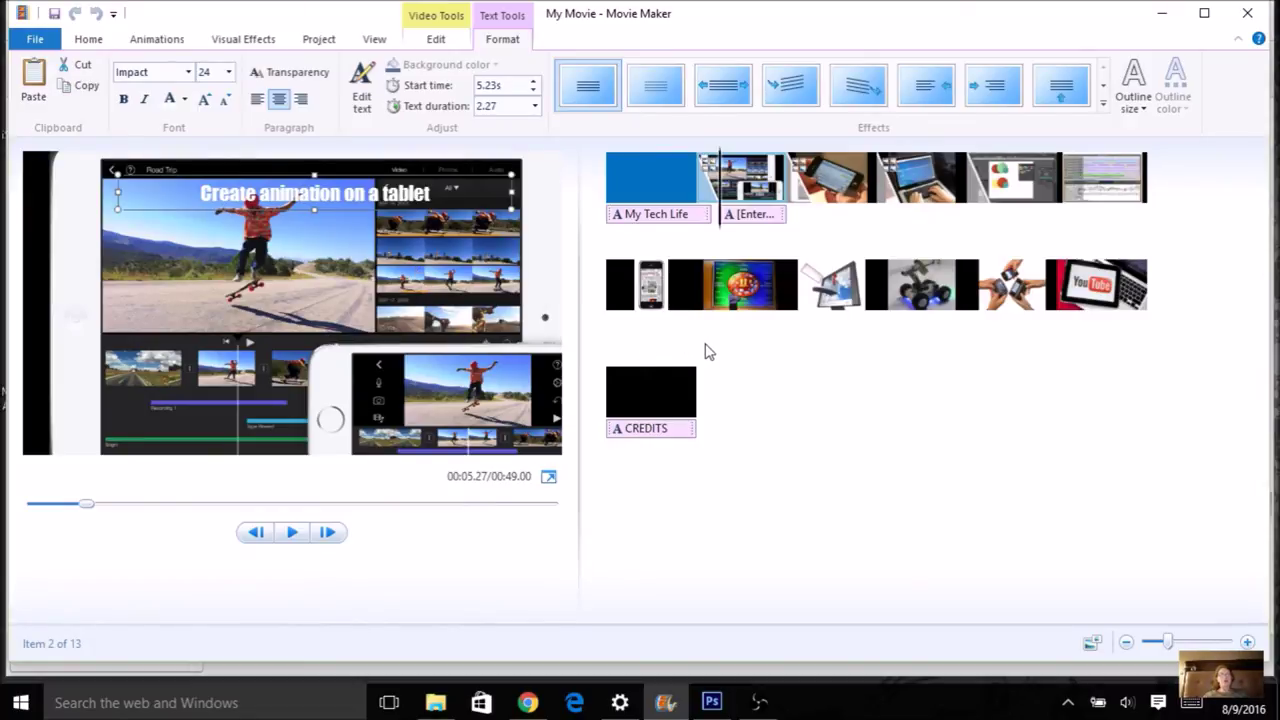
Step: Play the movie from the tablet caption into the next picture to check the caption
left_click(700, 255)
left_click(292, 533)
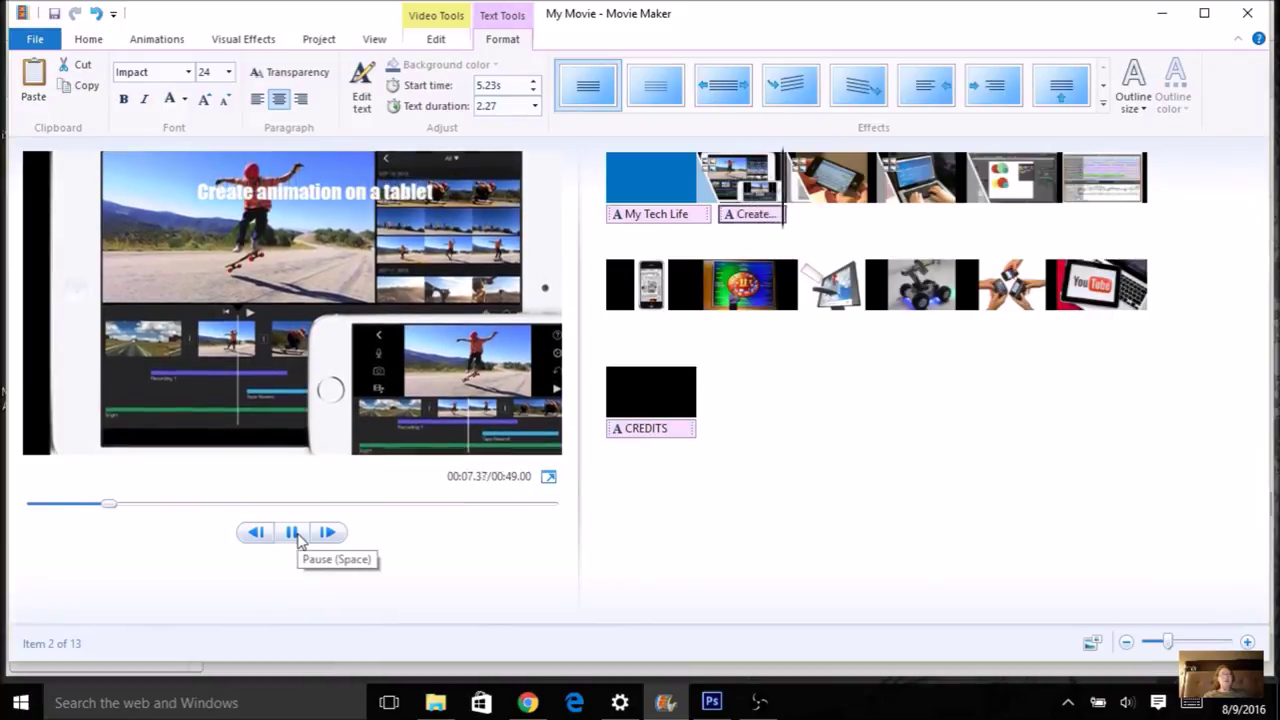
left_click(296, 538)
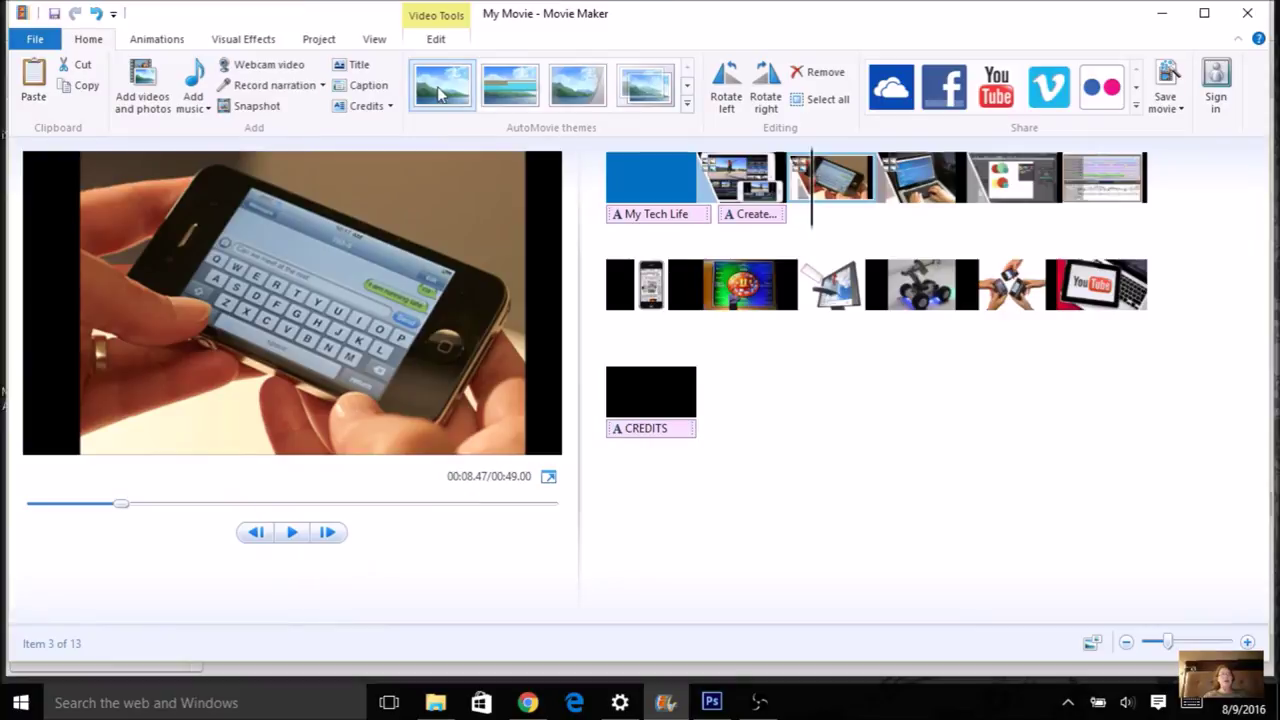
Step: Add the caption "Send messages by texting" to the phone picture in Impact and place it along the picture's upper edge
left_click(376, 86)
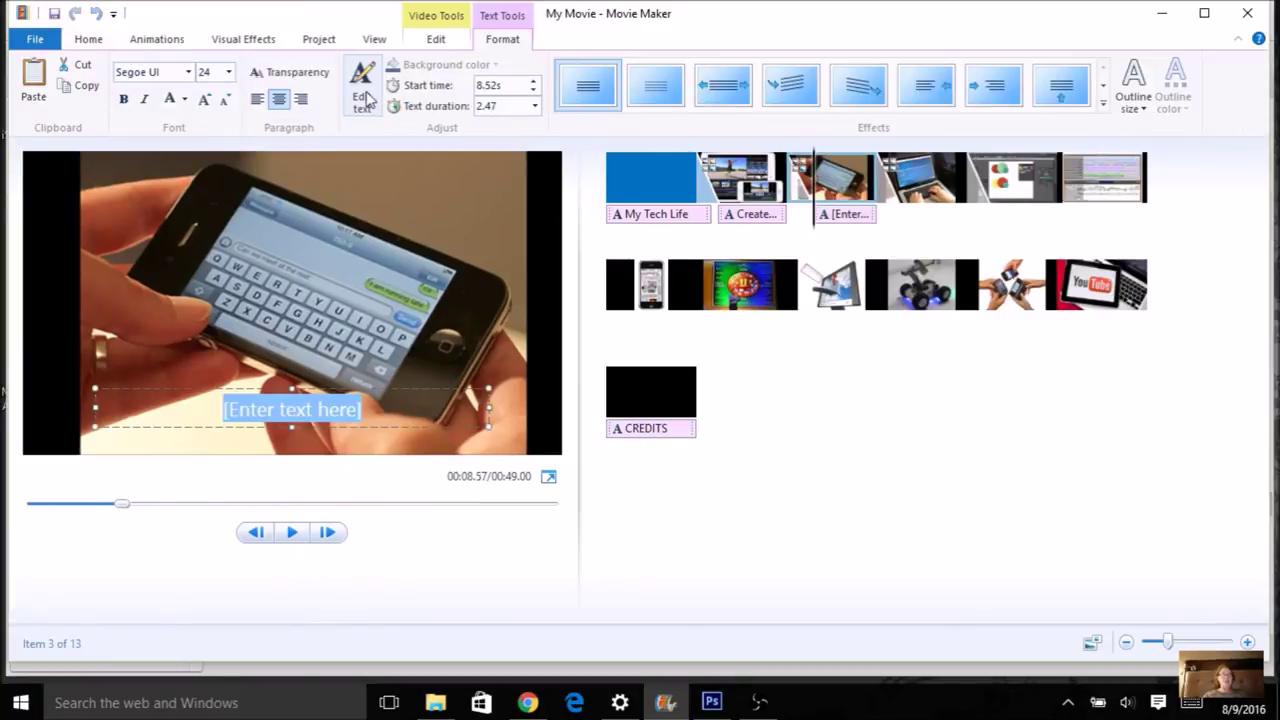
type("Send messages by texting")
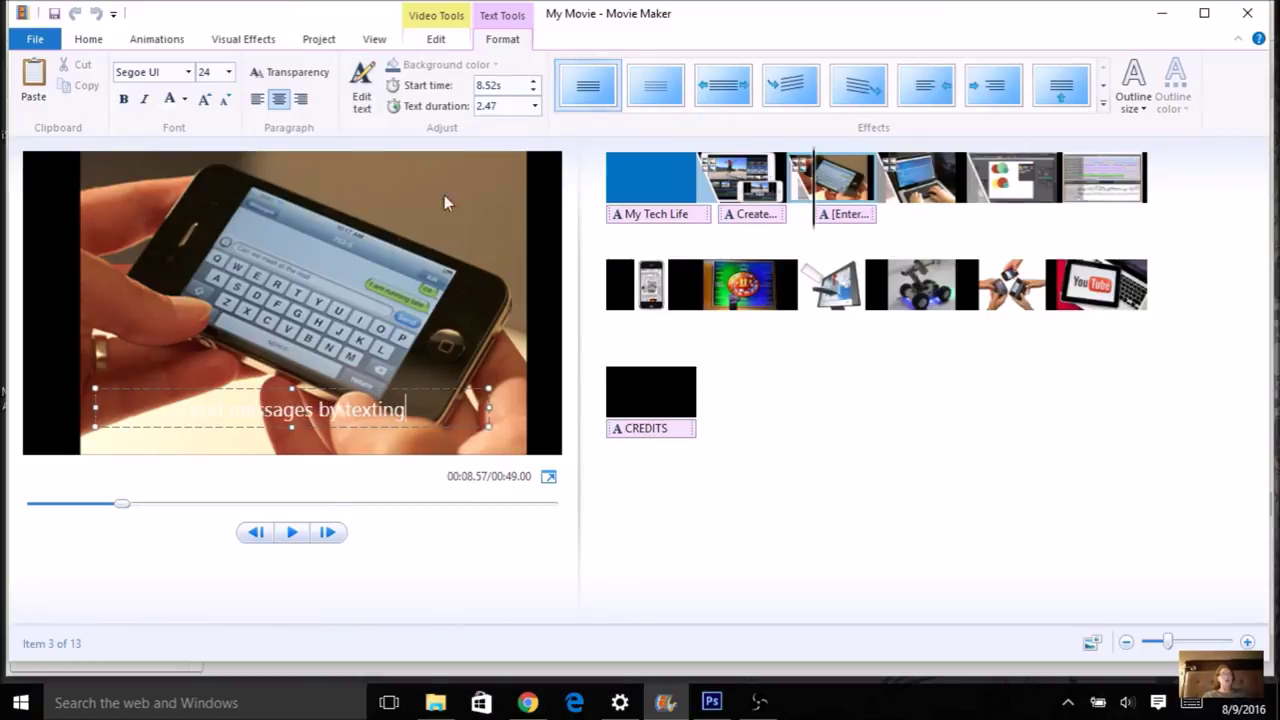
left_click_drag(405, 409, 226, 411)
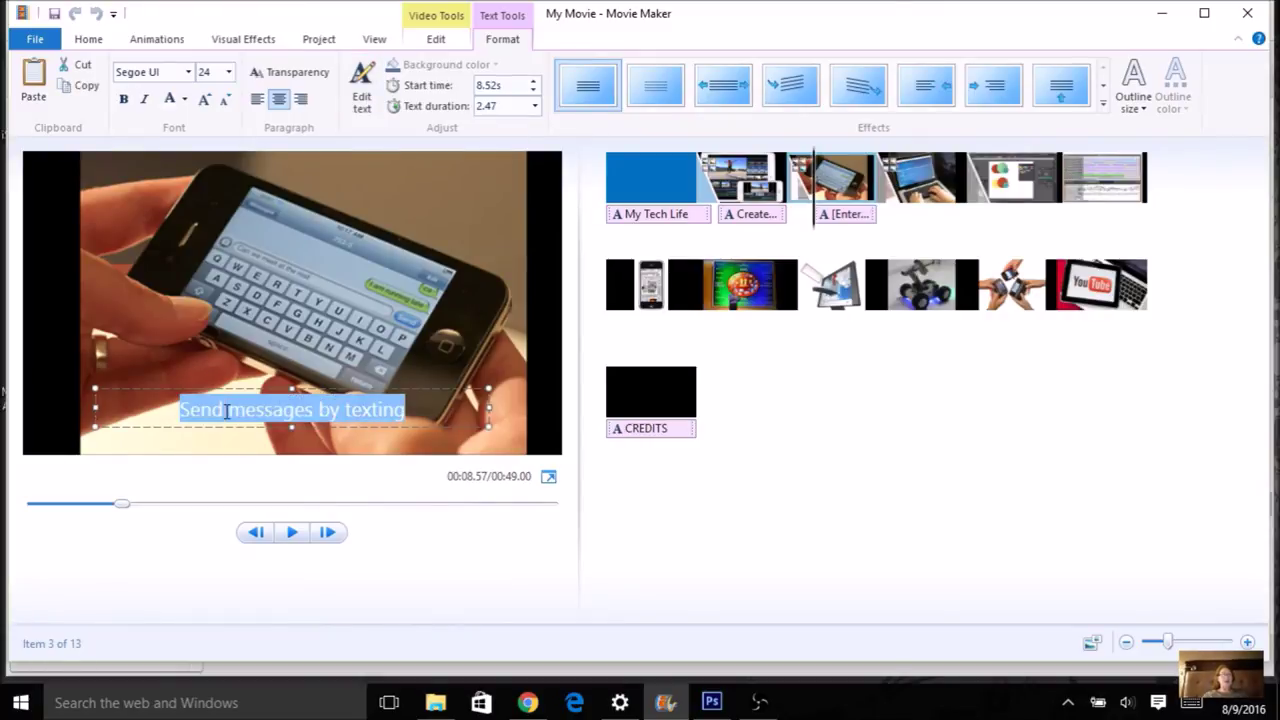
left_click(187, 73)
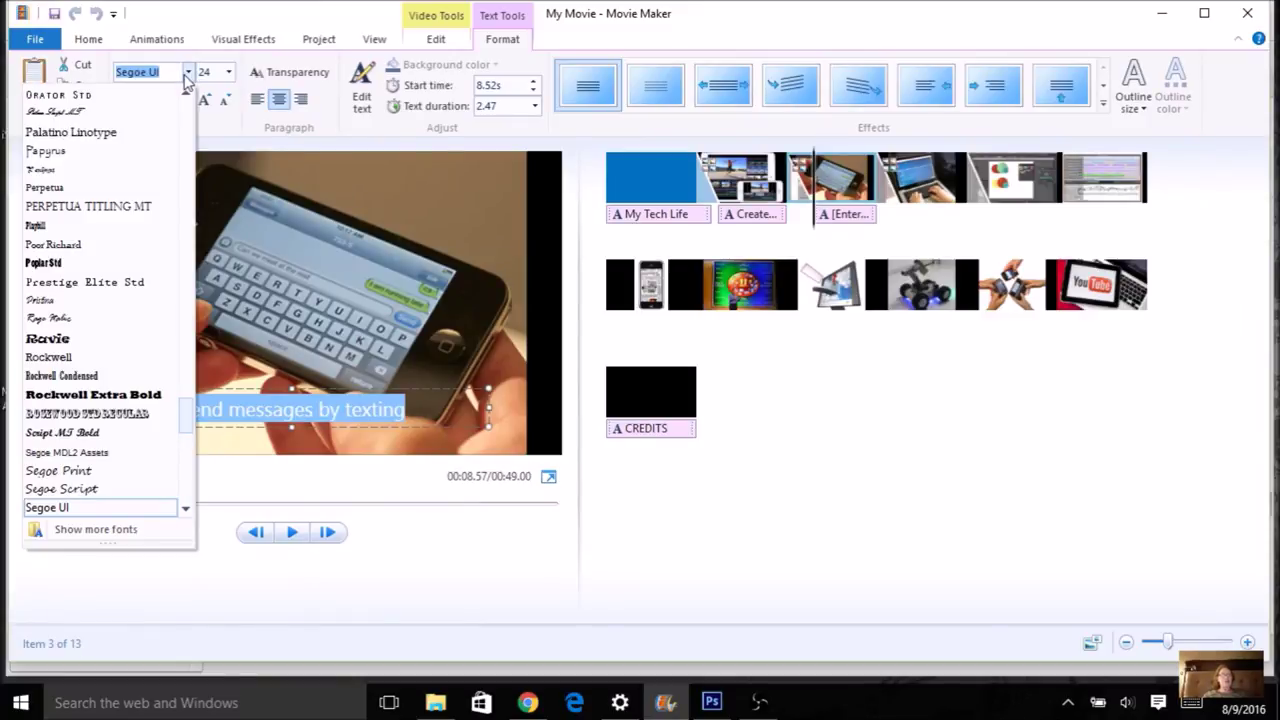
type("Impact")
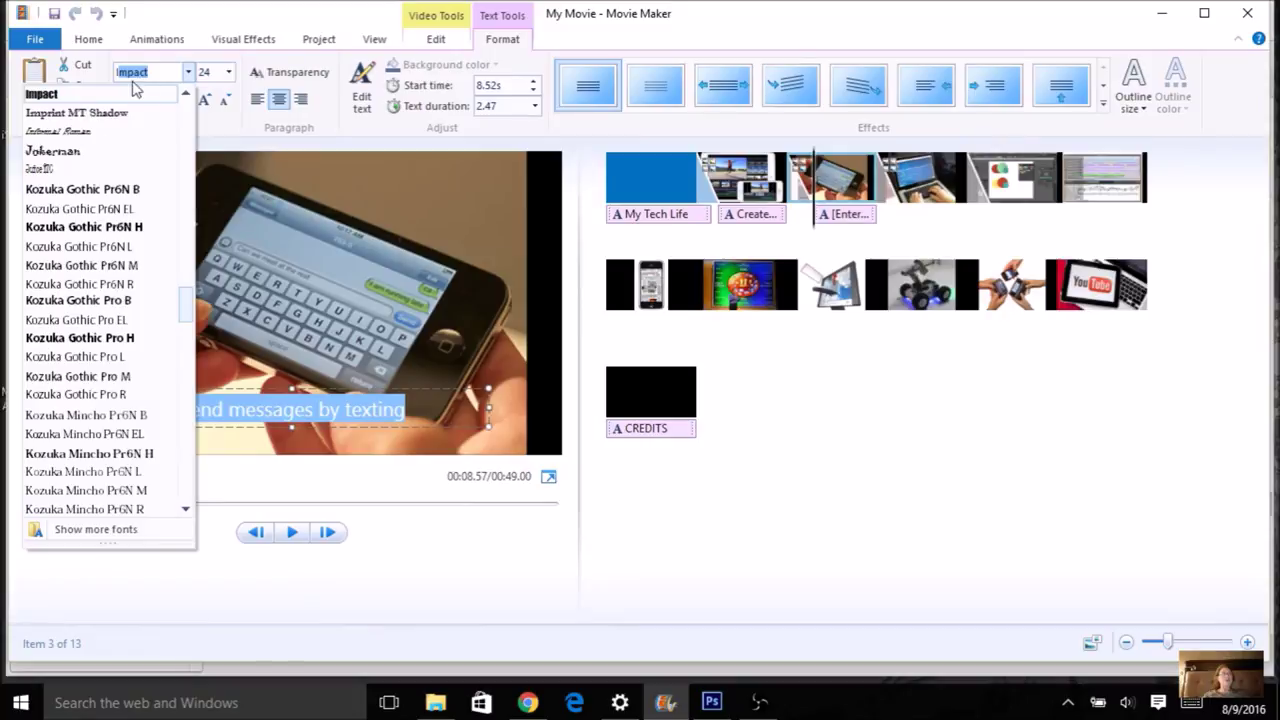
key("Return")
left_click_drag(222, 388, 235, 152)
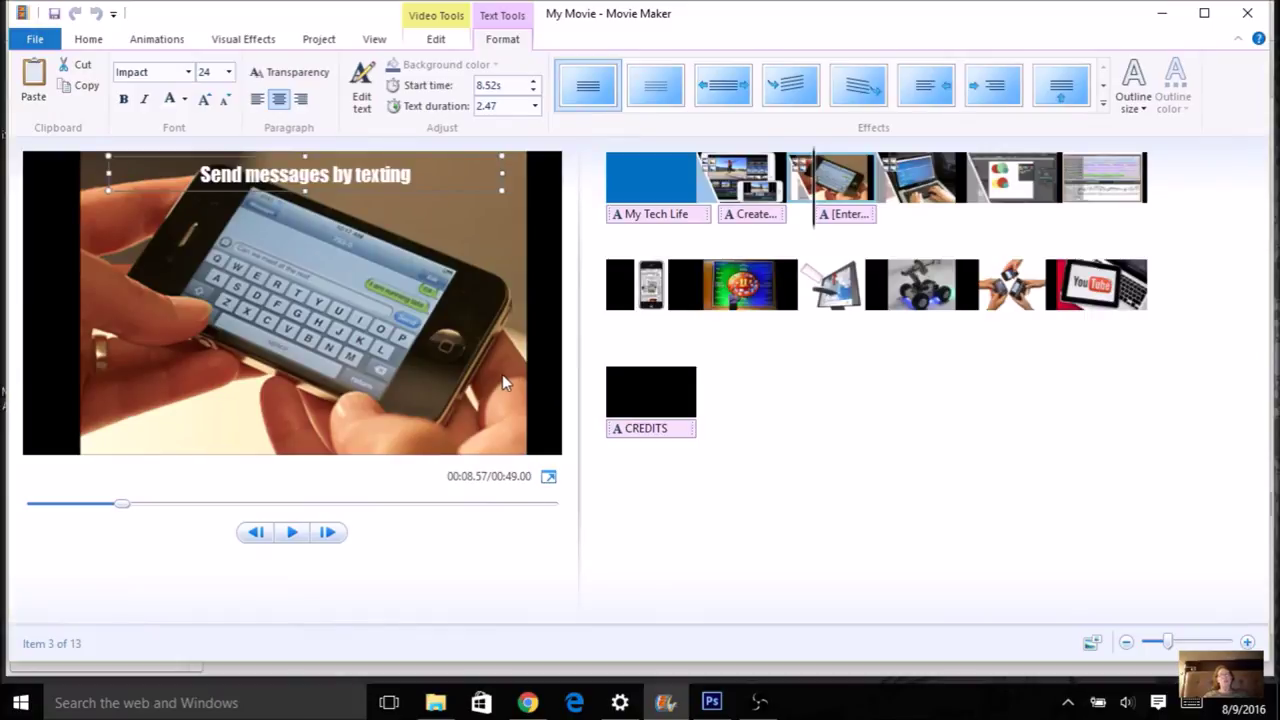
left_click(86, 40)
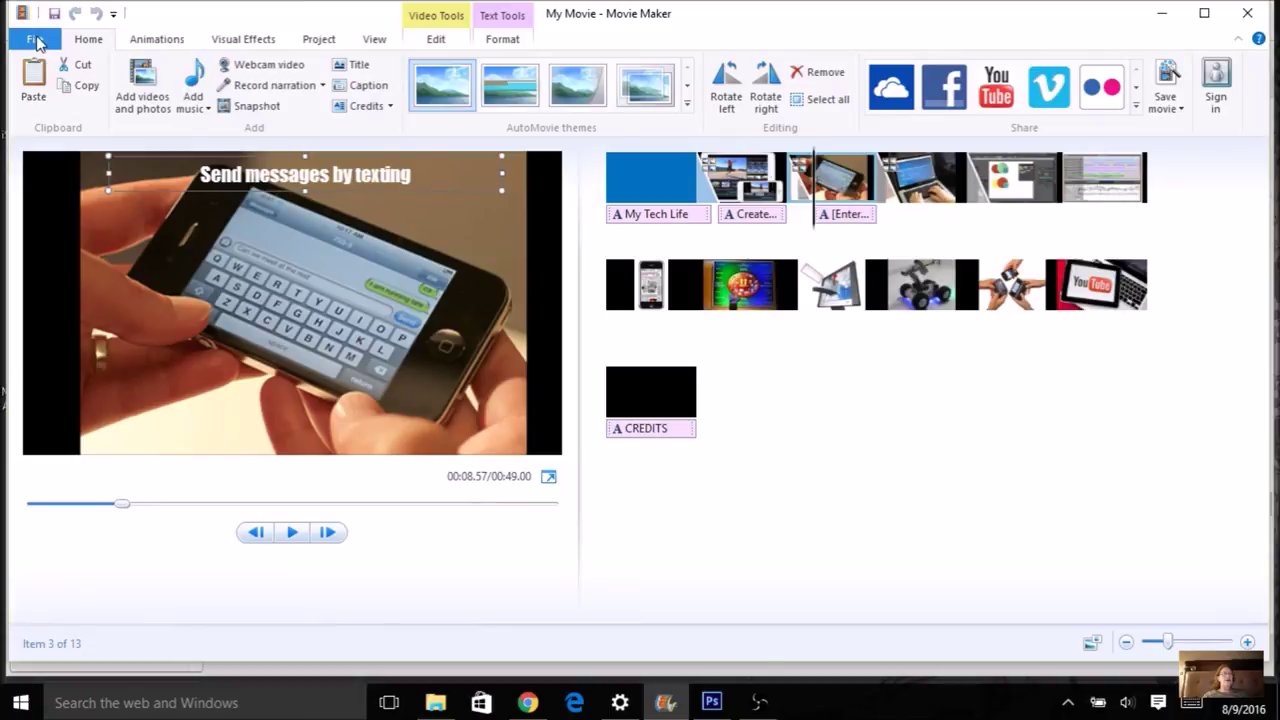
left_click(35, 40)
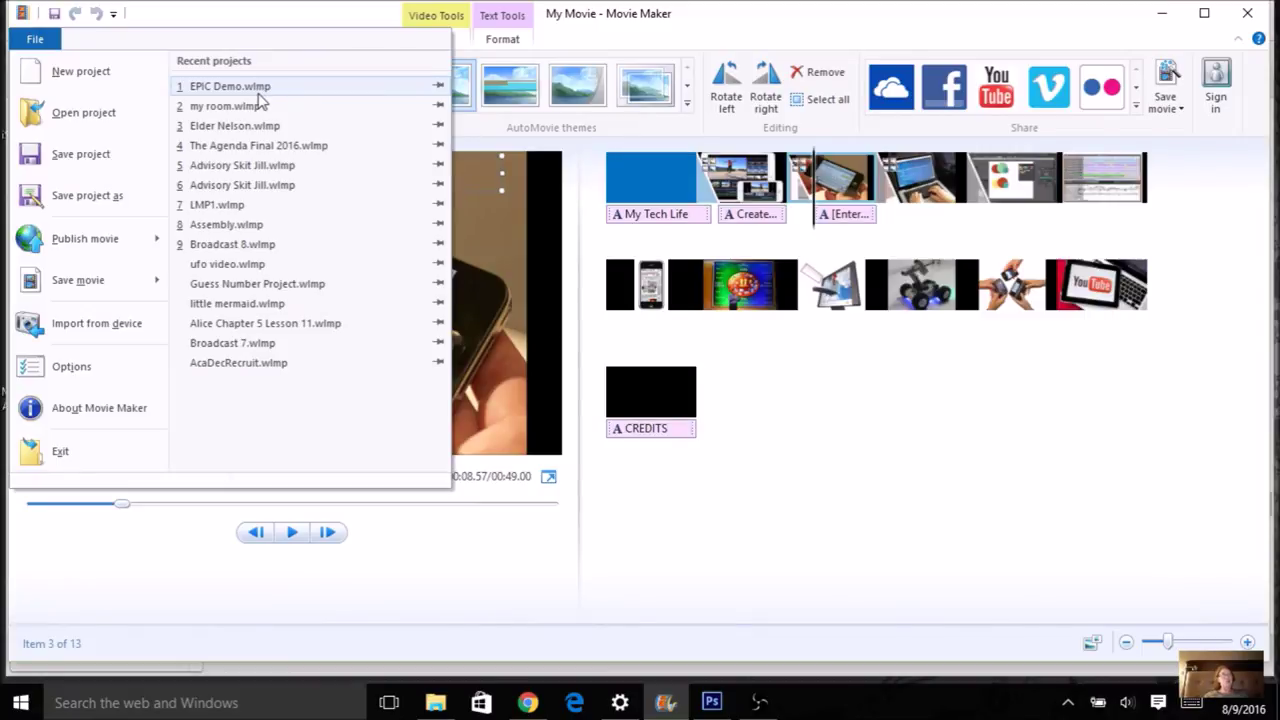
left_click(244, 16)
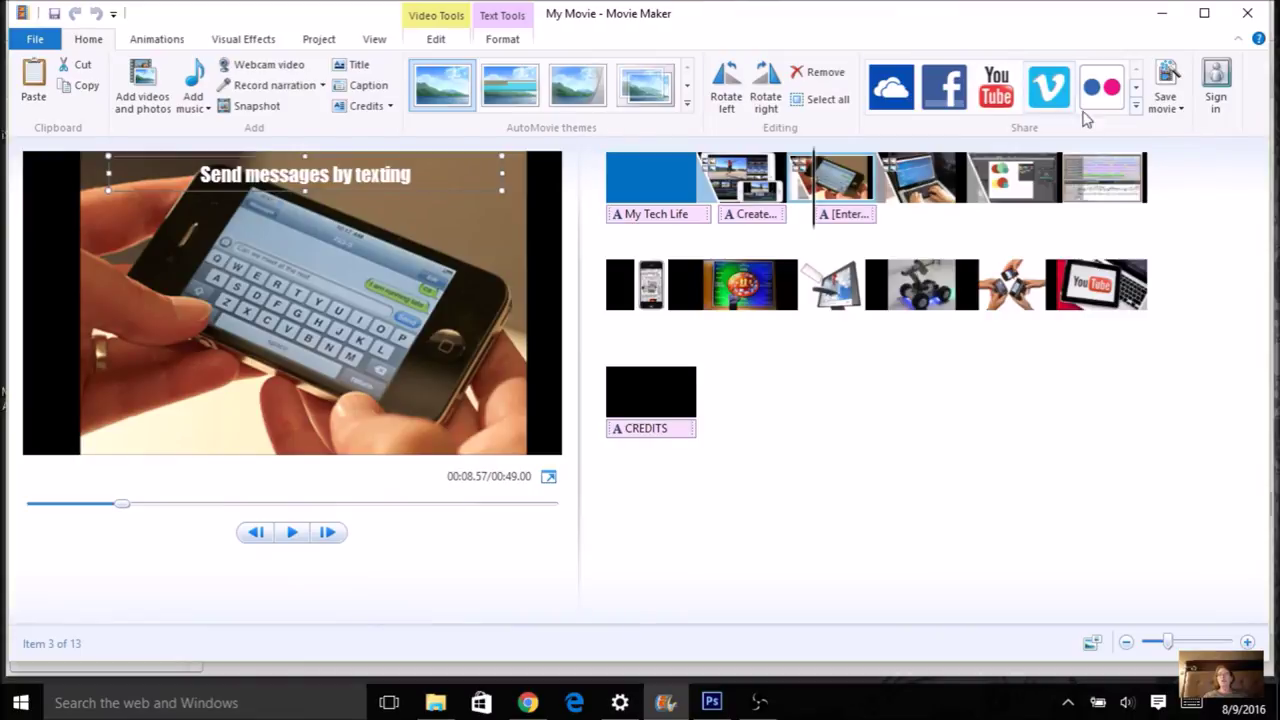
Step: Start saving the movie with the YouTube setting and choose the Tech Pics folder in Year 2016-17 as the destination
left_click(1183, 108)
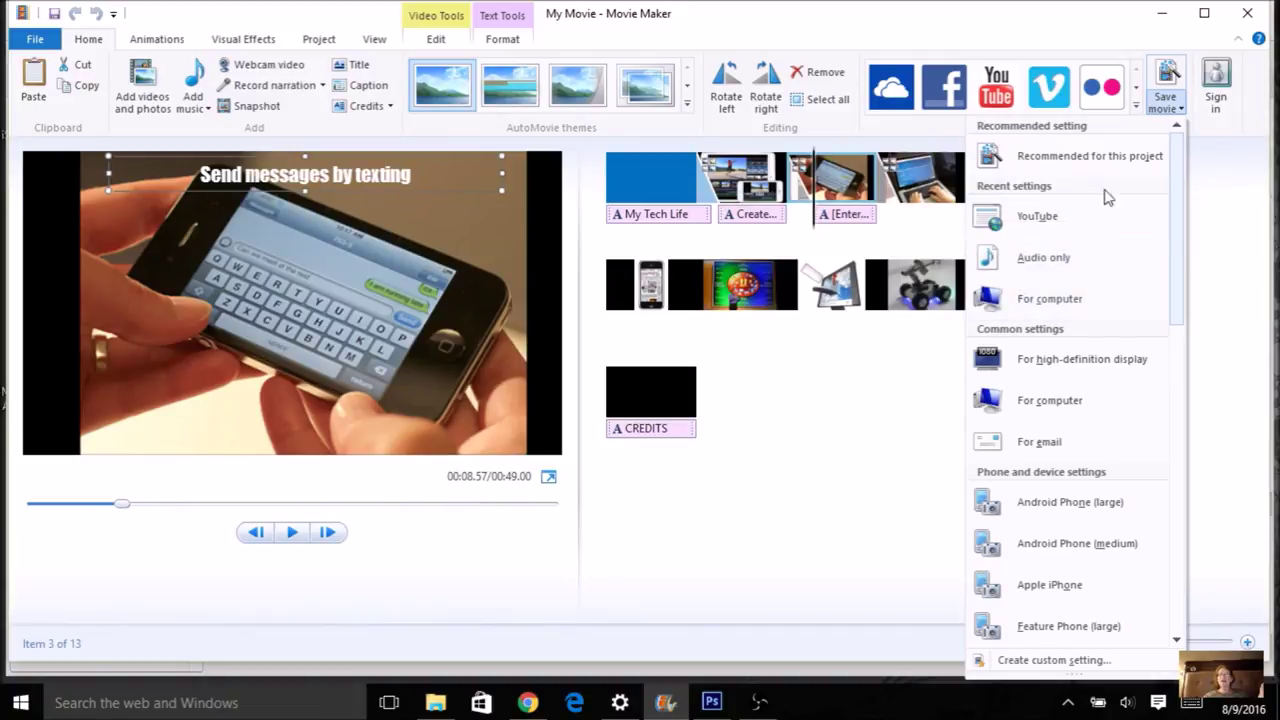
left_click(1037, 221)
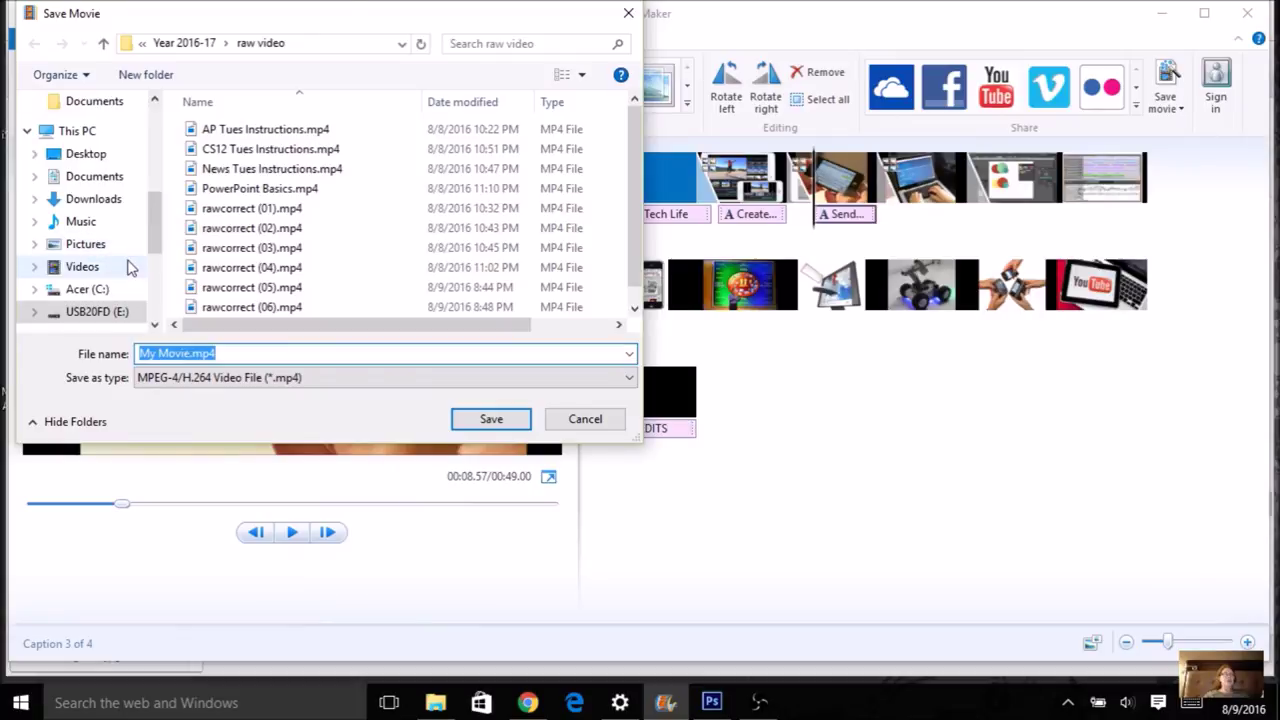
left_click(186, 44)
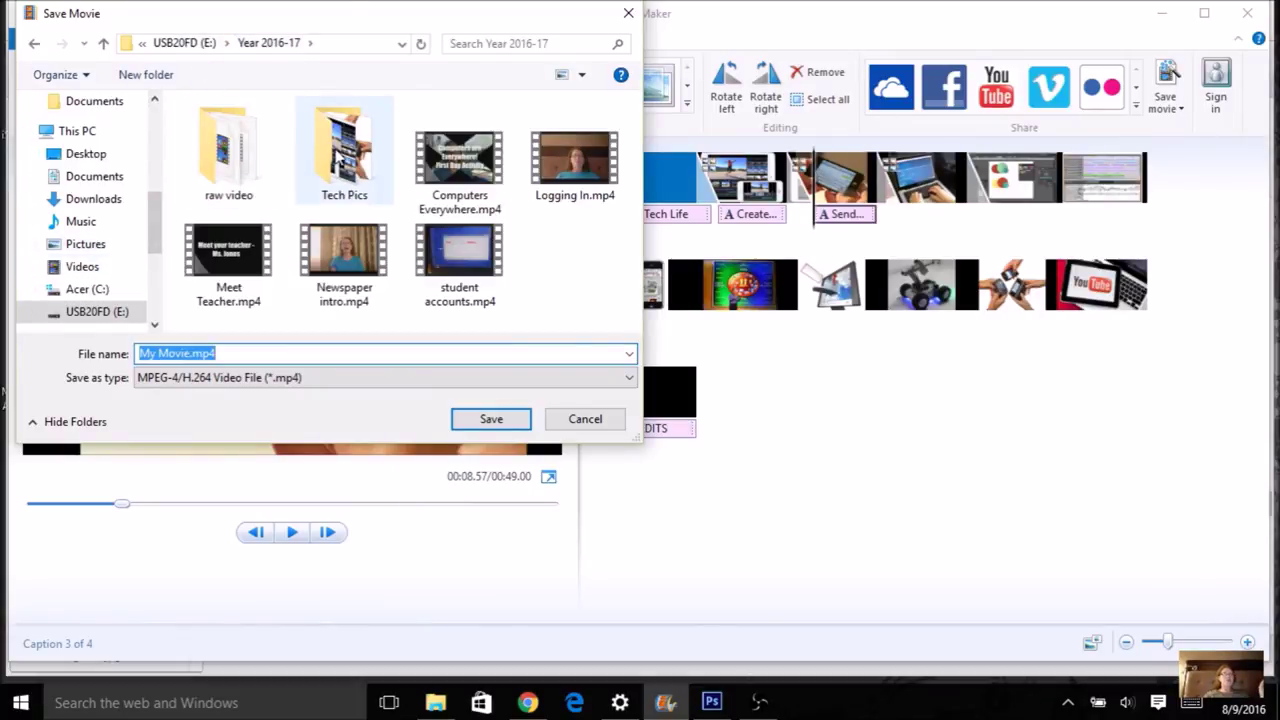
double_click(338, 150)
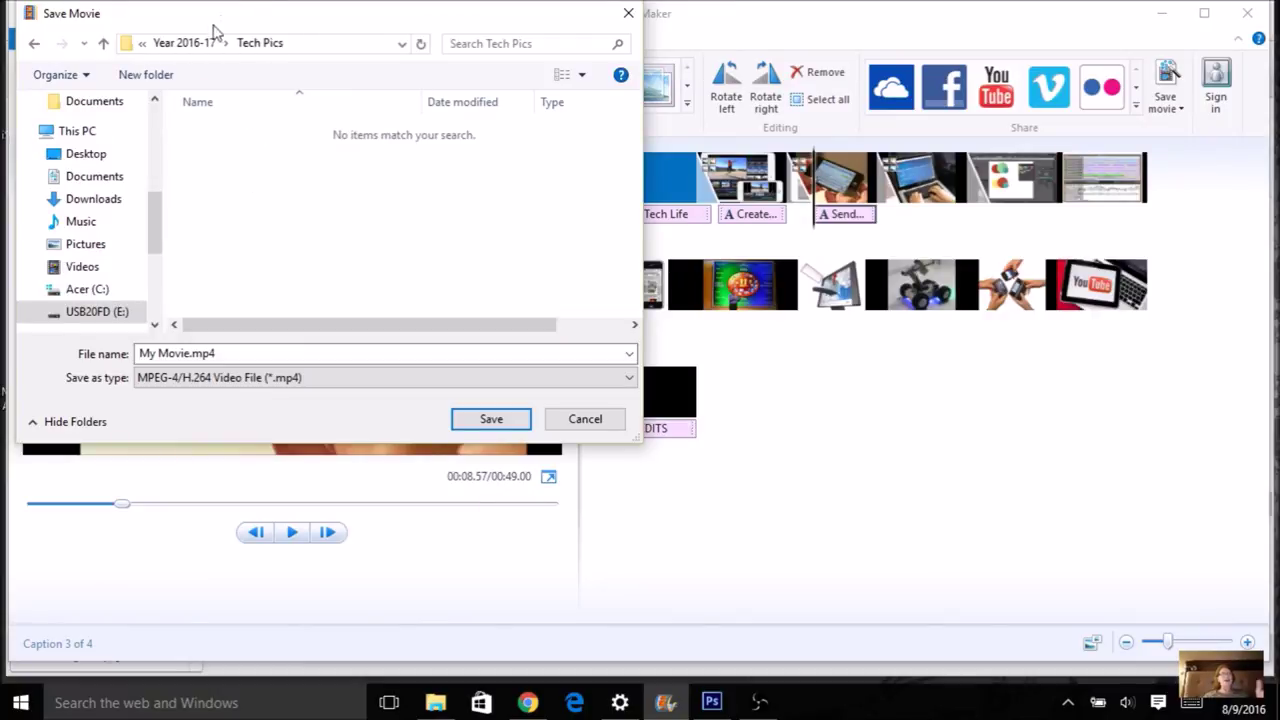
left_click_drag(282, 21, 308, 54)
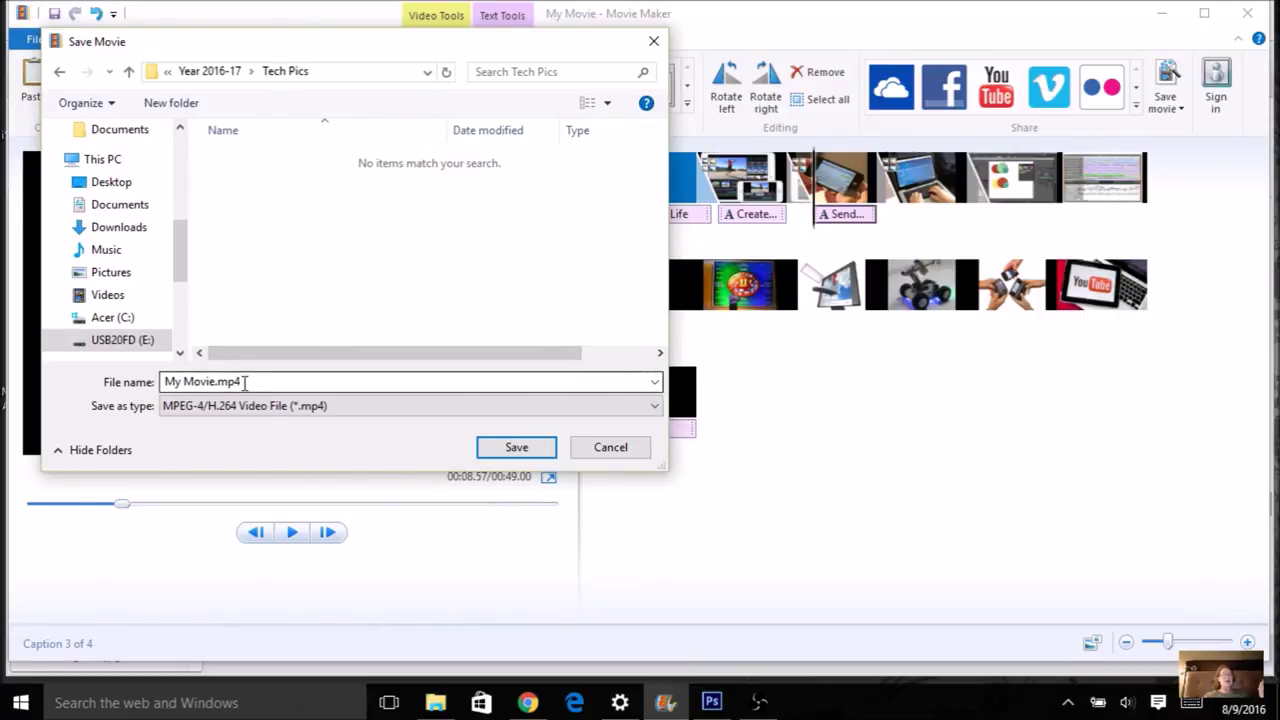
Step: Name the movie file "My tech life - student name" and save it as an MPEG-4 video
left_click_drag(244, 382, 168, 384)
type("My")
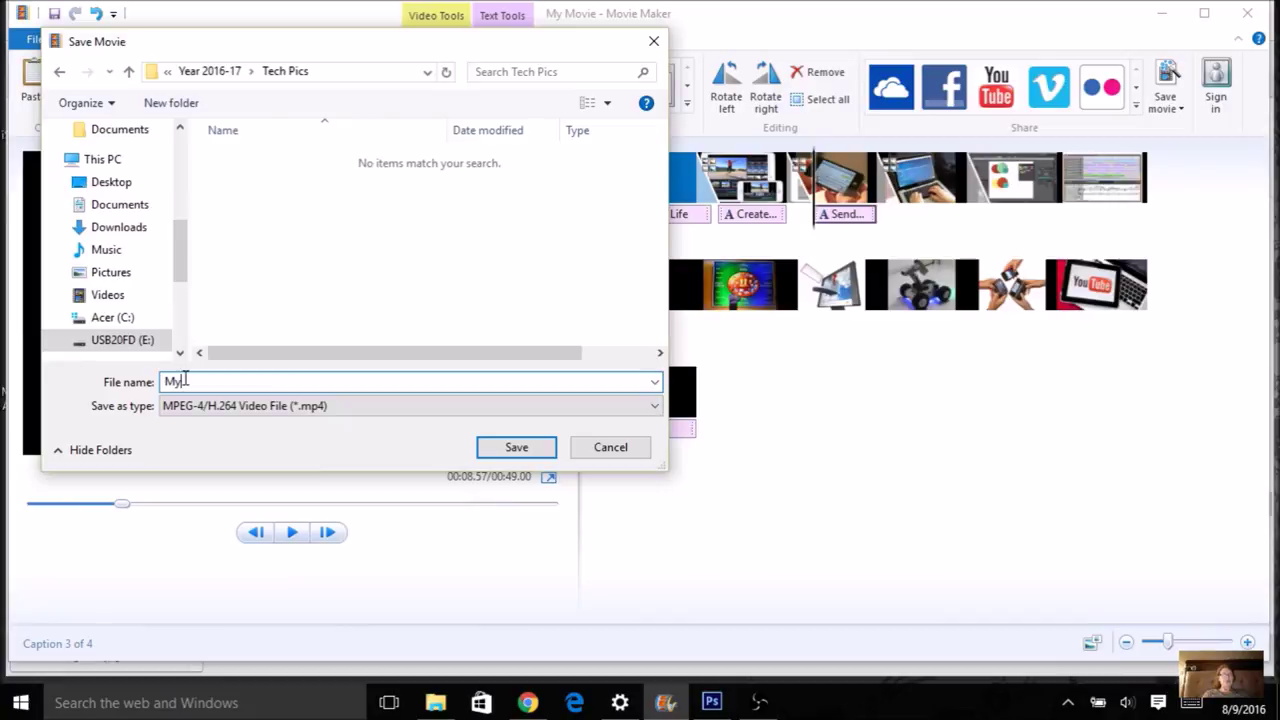
type(" tech life")
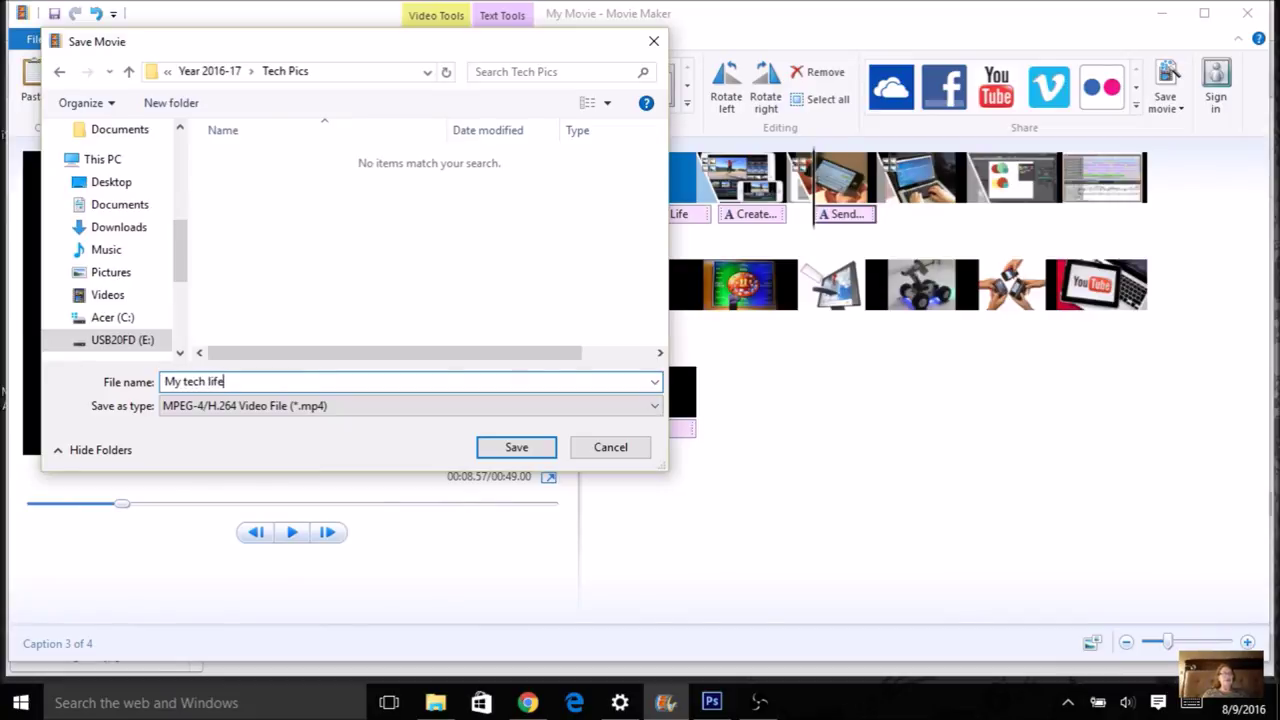
type(" - student name")
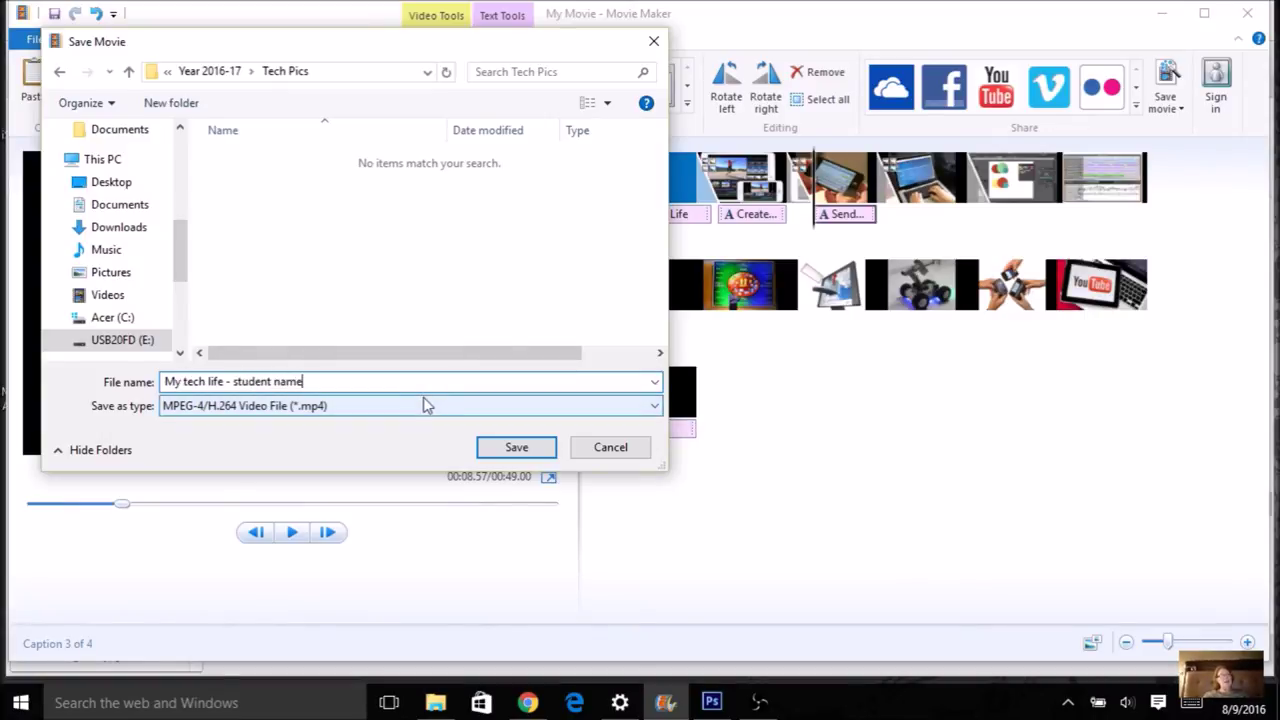
left_click(516, 455)
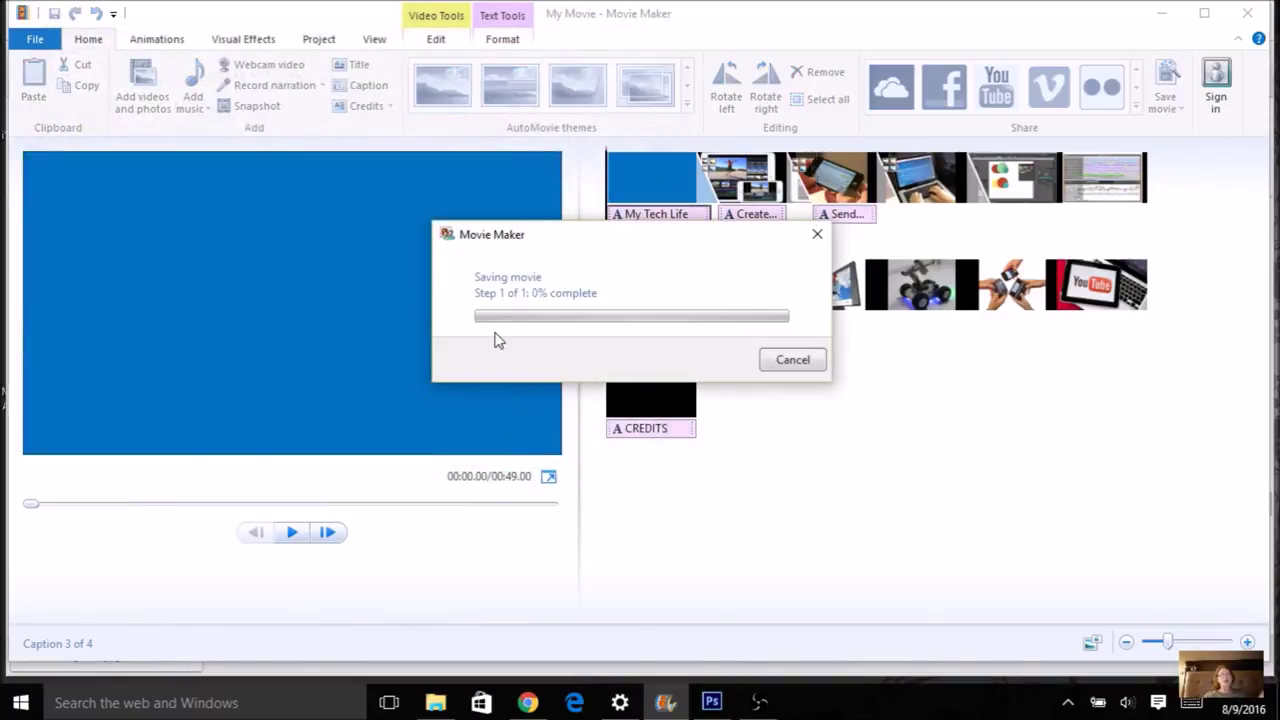